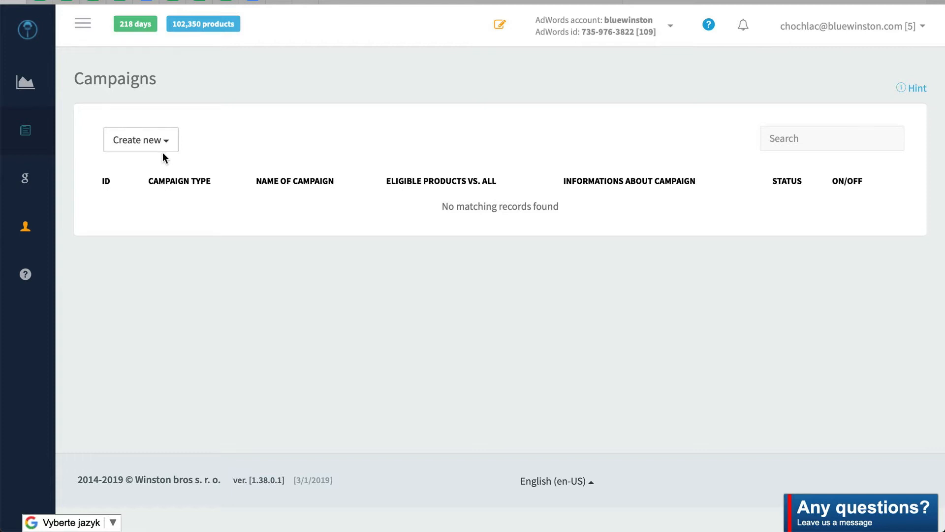
# Create a new Product ads campaign without copying settings from an existing campaign.
pyautogui.click(158, 152)
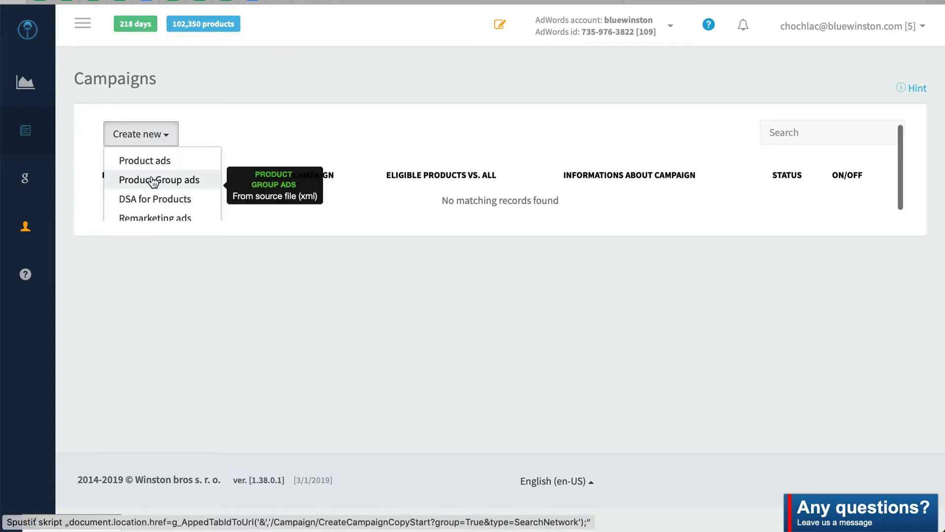
pyautogui.scroll(-1, 148, 167)
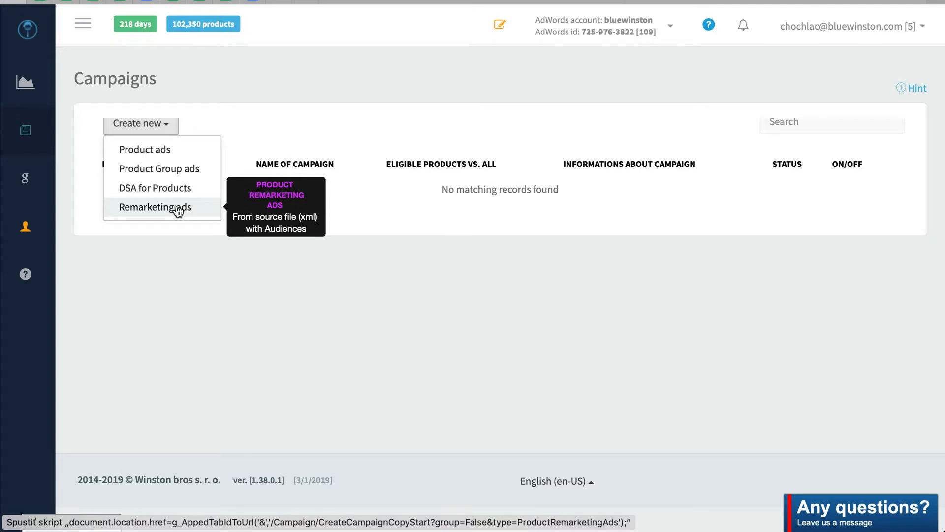
pyautogui.click(151, 155)
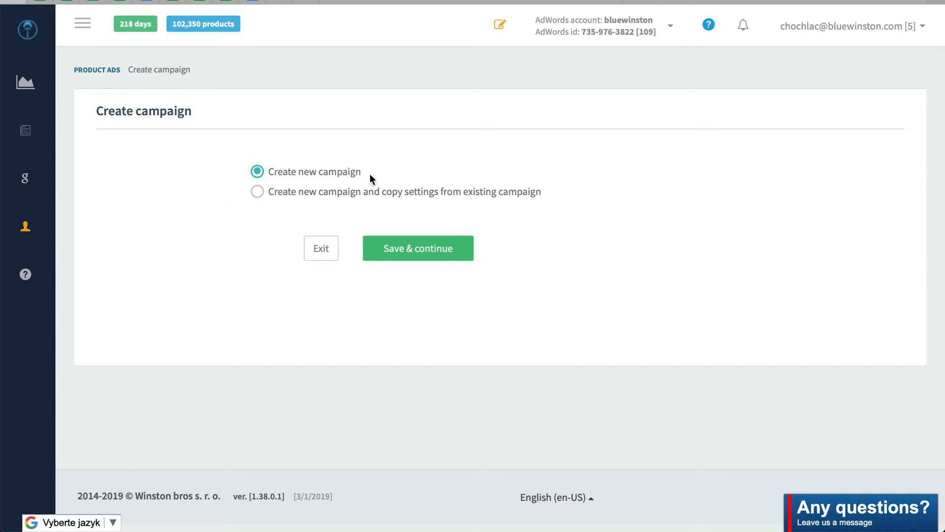
pyautogui.moveTo(363, 172); pyautogui.dragTo(271, 170)
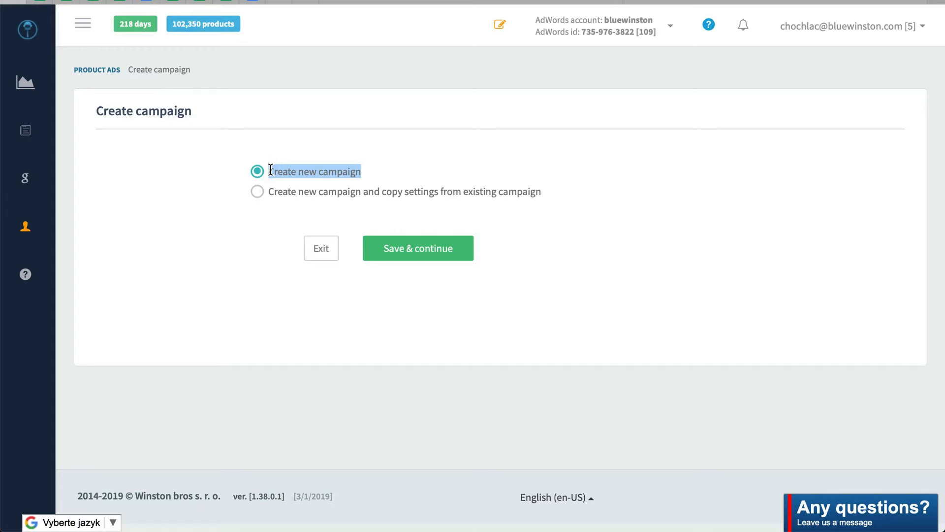
pyautogui.click(365, 167)
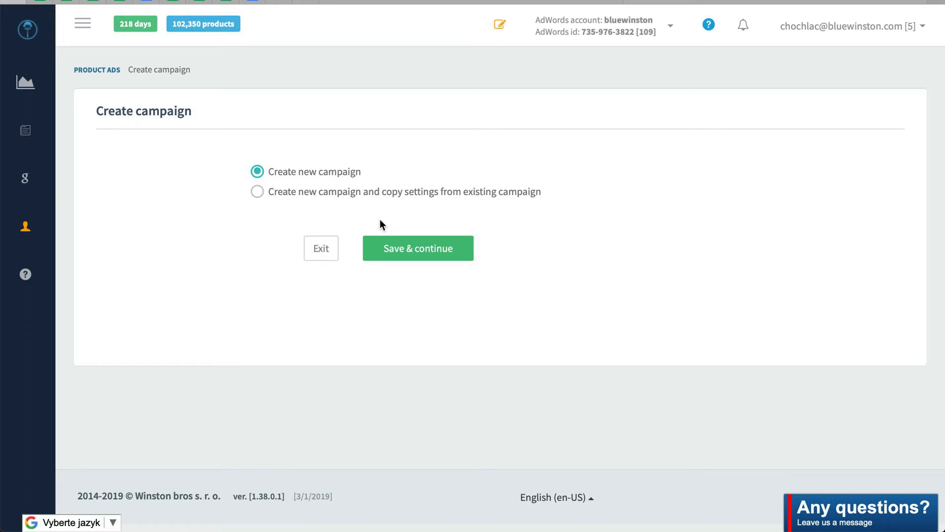
pyautogui.click(407, 255)
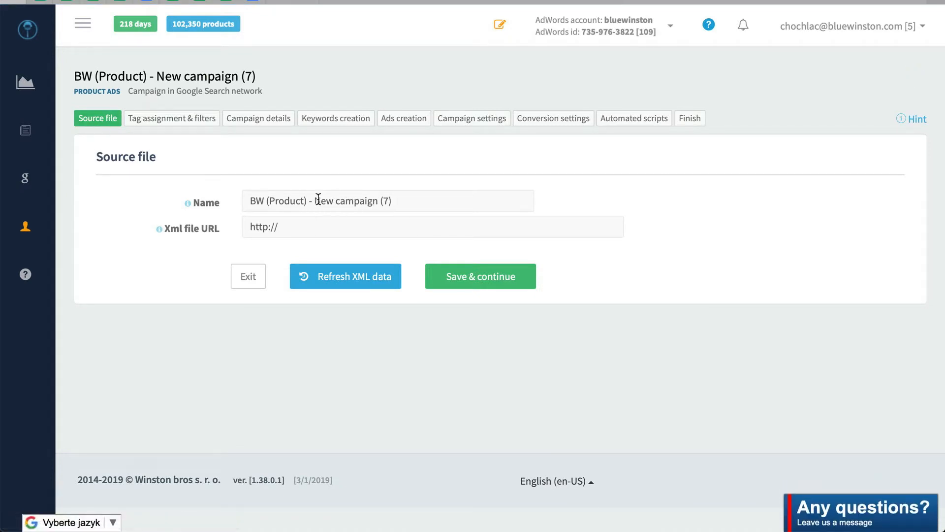
# Name the campaign "BW (Product) - Vacuum cleaners".
pyautogui.moveTo(314, 200); pyautogui.dragTo(418, 203)
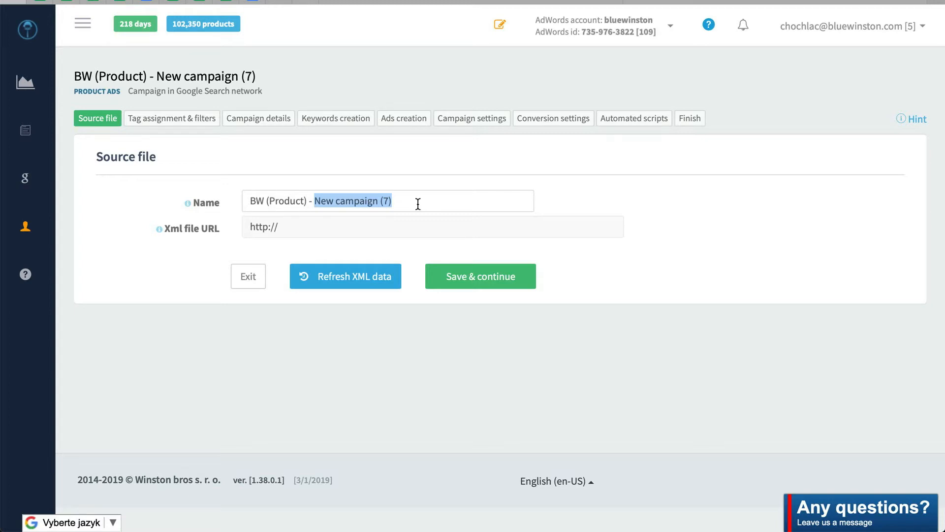
pyautogui.write('Vacuum le')
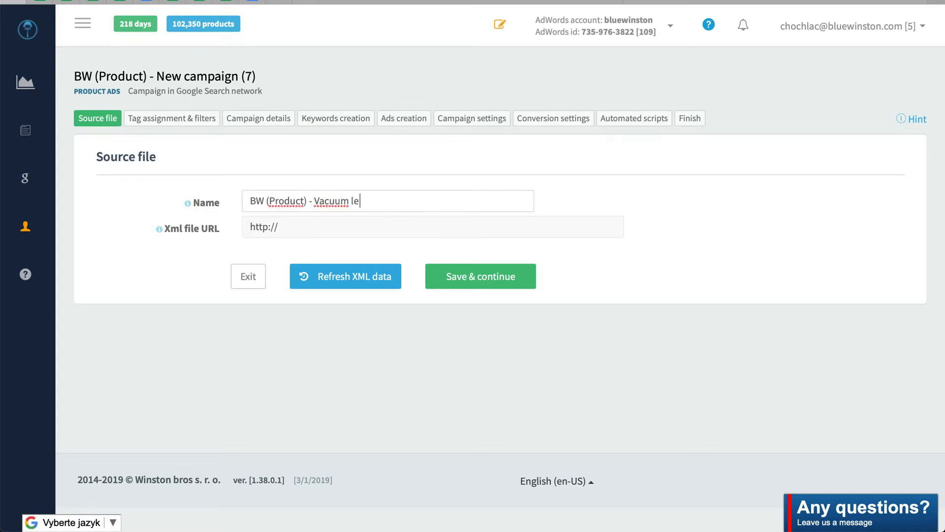
pyautogui.press('BackSpace')
pyautogui.press('BackSpace')
pyautogui.write('cleaners')
pyautogui.press('Tab')
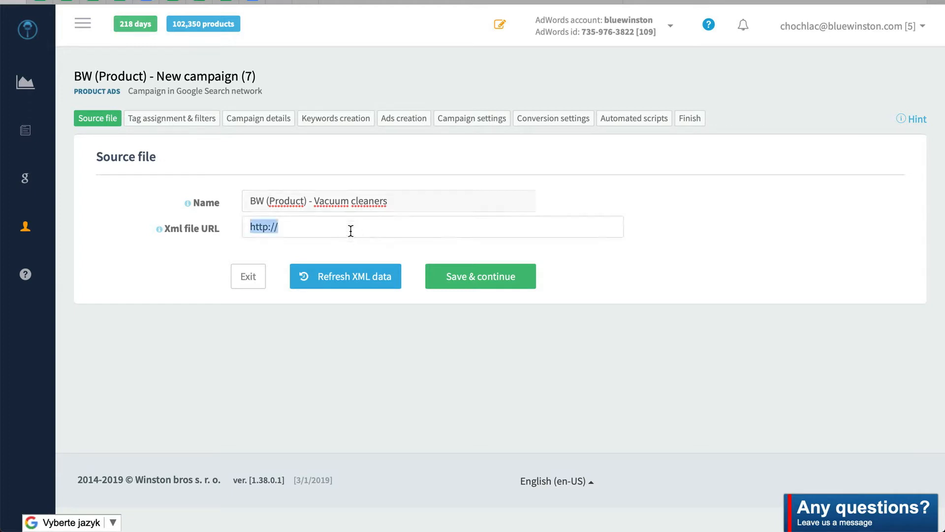
pyautogui.tripleClick(300, 200)
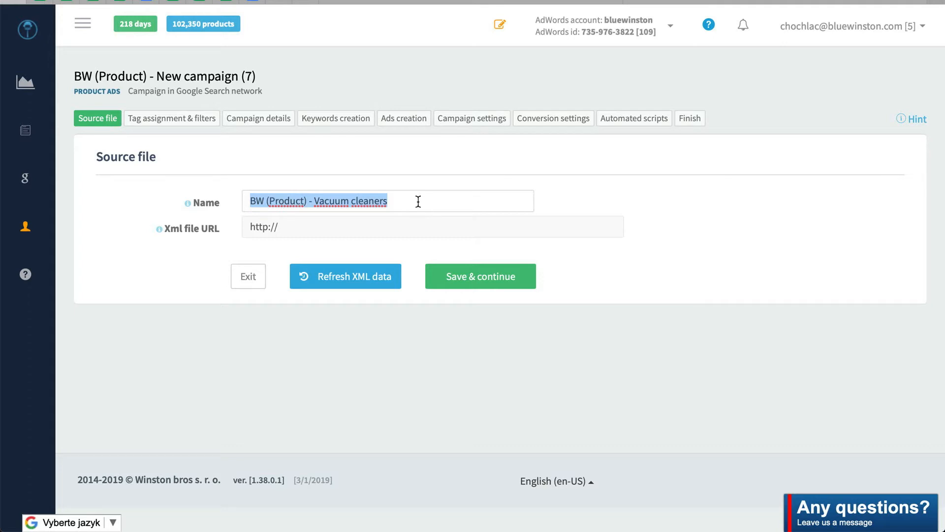
pyautogui.tripleClick(390, 226)
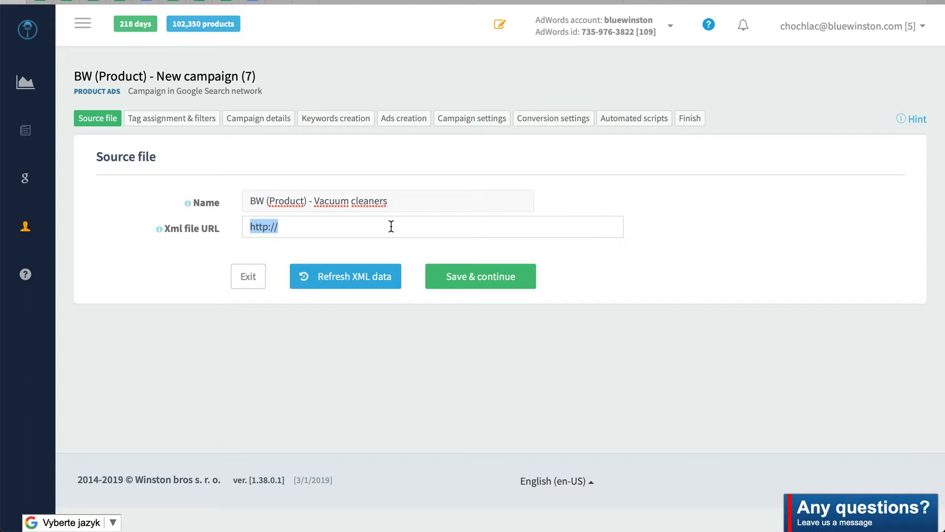
pyautogui.write('http://www.andreashop.sk/feed/heureka.xml')
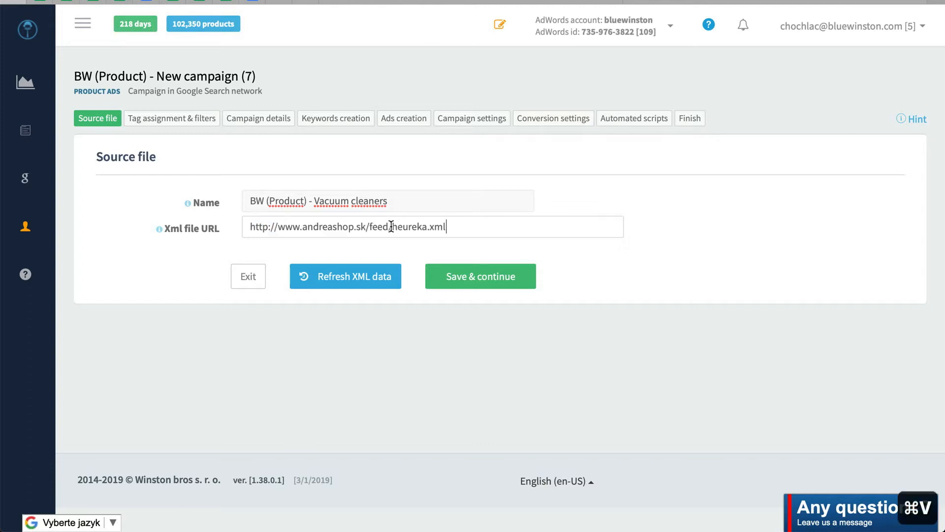
pyautogui.moveTo(448, 224); pyautogui.dragTo(426, 224)
pyautogui.click(456, 228)
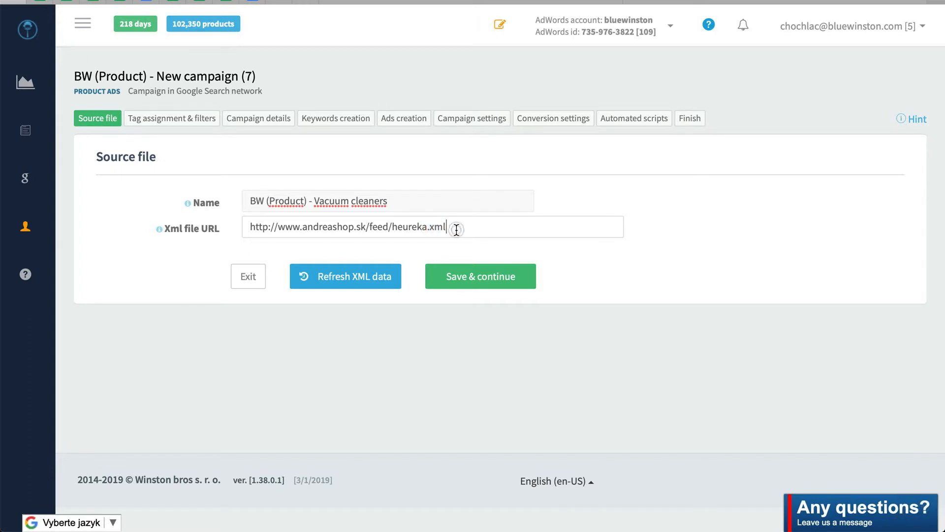
pyautogui.click(464, 276)
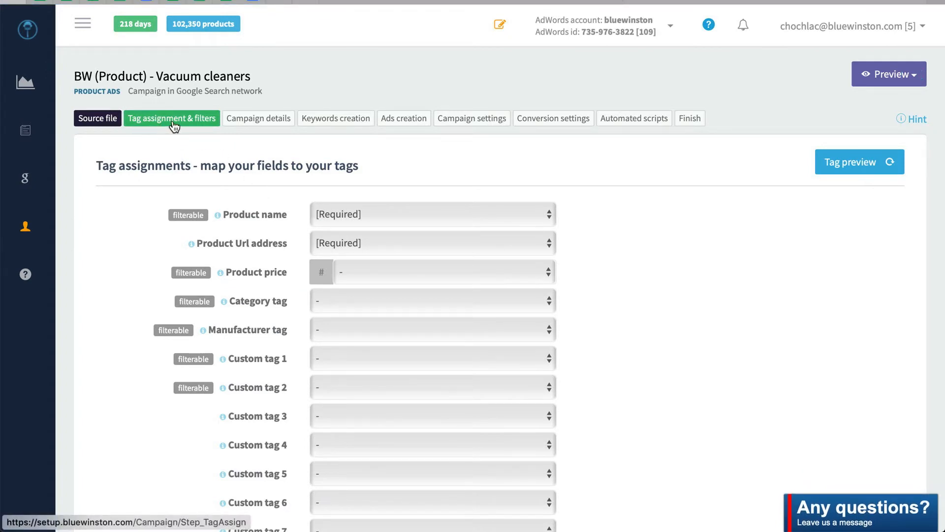
pyautogui.moveTo(200, 166); pyautogui.dragTo(376, 167)
pyautogui.click(376, 167)
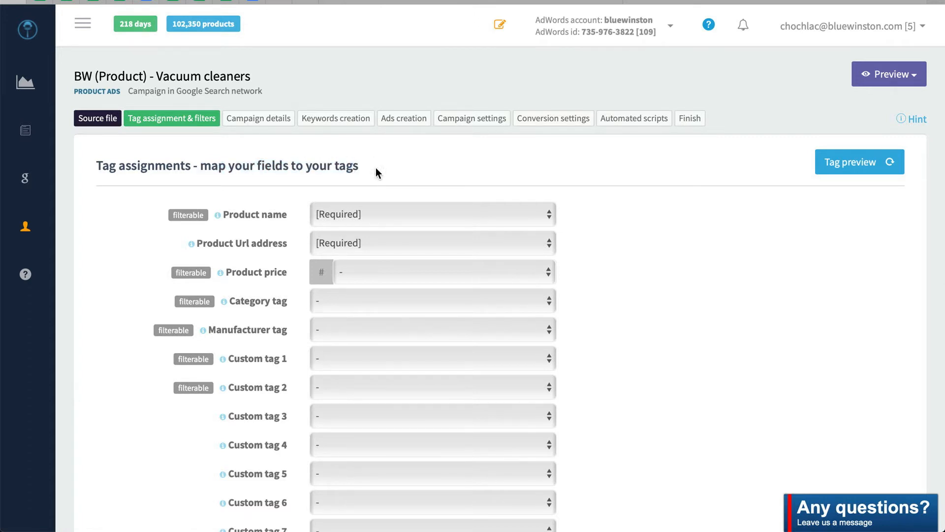
pyautogui.moveTo(282, 217); pyautogui.dragTo(222, 216)
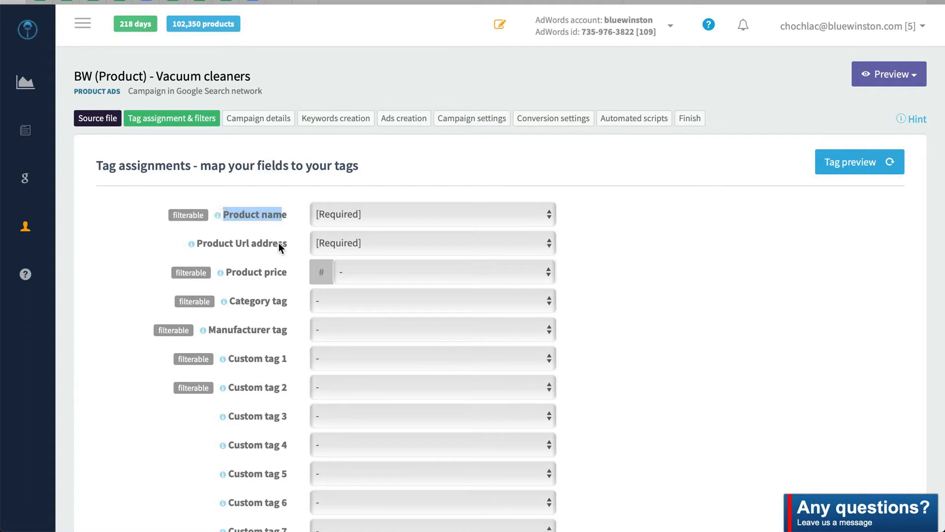
pyautogui.click(290, 211)
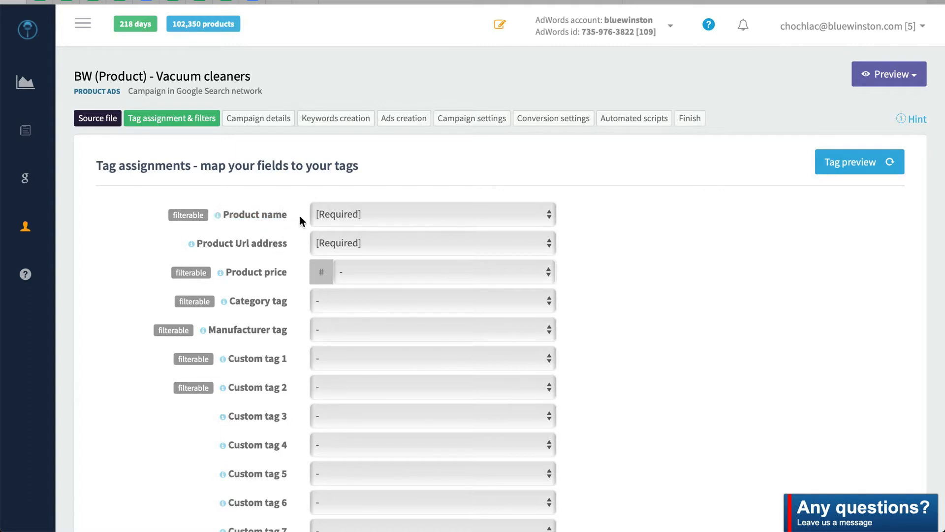
pyautogui.moveTo(285, 217); pyautogui.dragTo(230, 216)
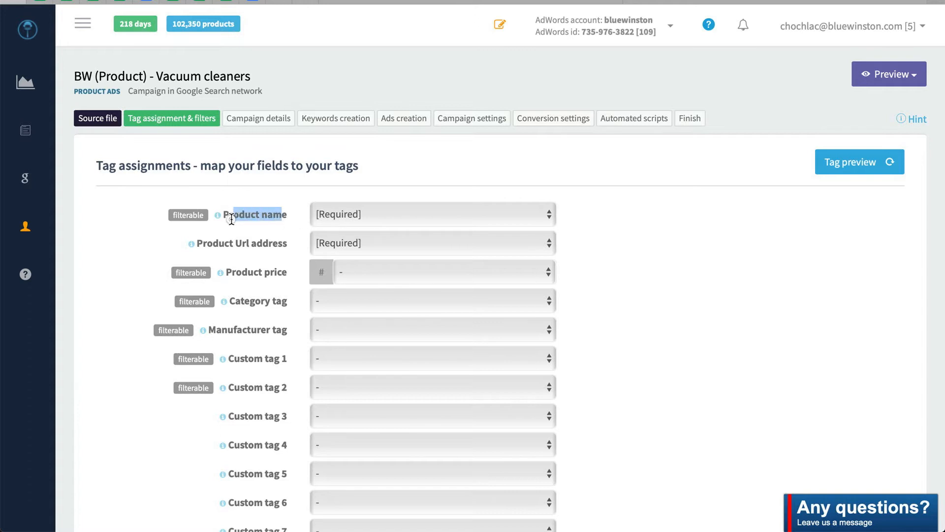
pyautogui.click(270, 218)
# Map the product name to PRODUCTNAME, the product URL address to URL and the product price to PRICE_VAT.
pyautogui.click(382, 217)
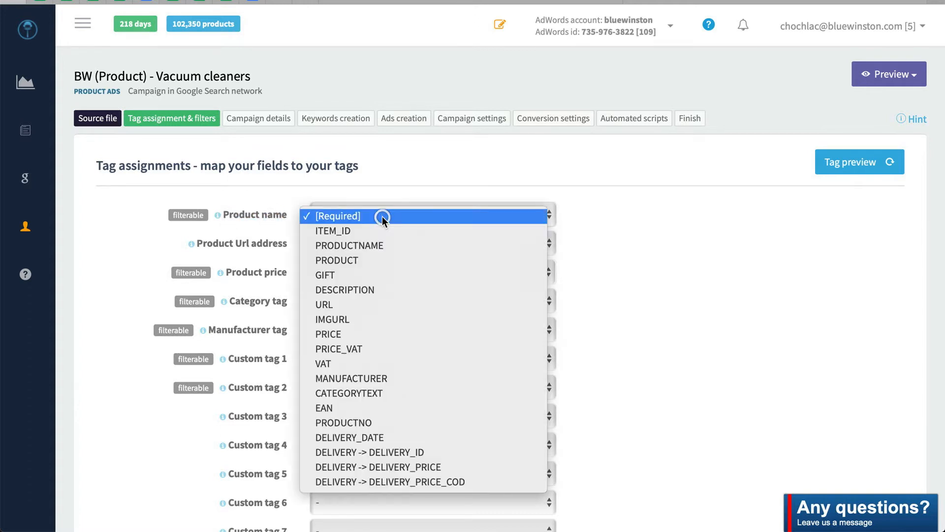
pyautogui.click(401, 252)
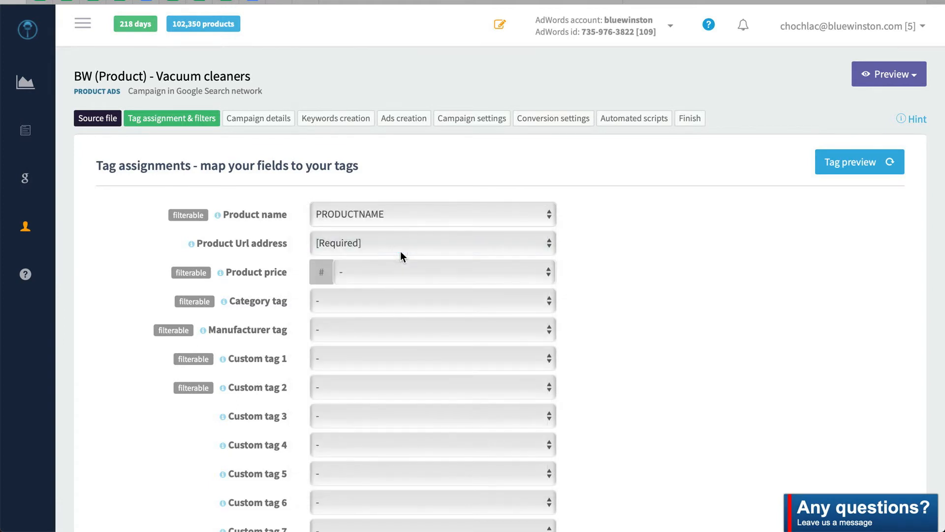
pyautogui.click(376, 245)
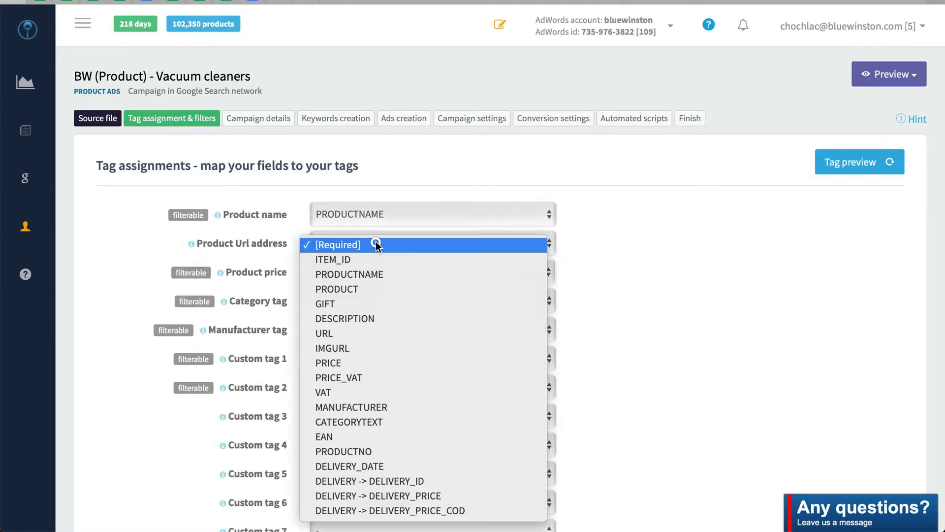
pyautogui.click(380, 335)
pyautogui.click(416, 274)
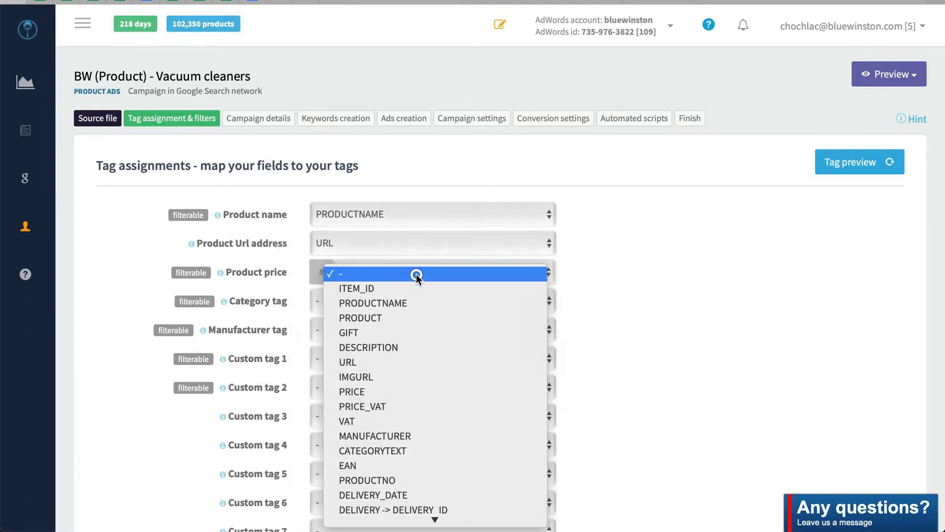
pyautogui.click(421, 404)
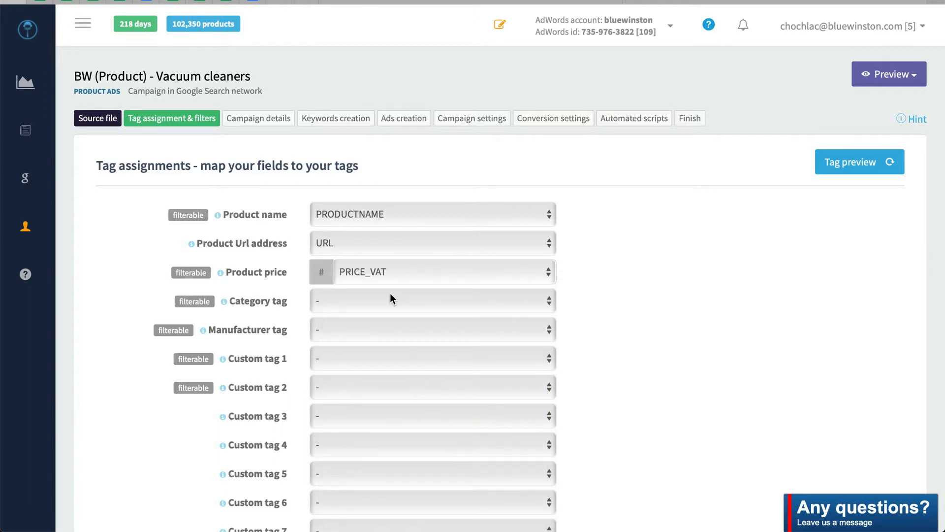
# Map the category tag to CATEGORYTEXT and the manufacturer tag to MANUFACTURER.
pyautogui.scroll(-3, 354, 300)
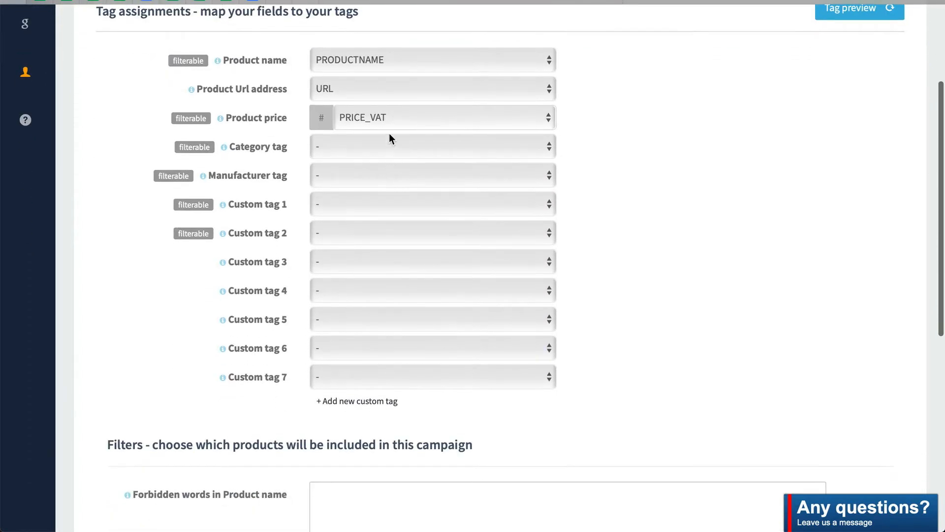
pyautogui.scroll(1, 386, 157)
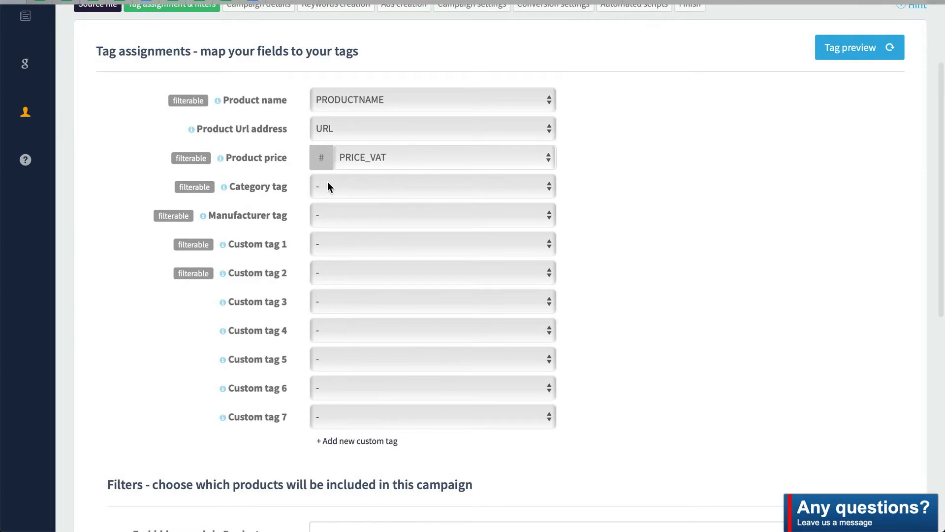
pyautogui.click(373, 189)
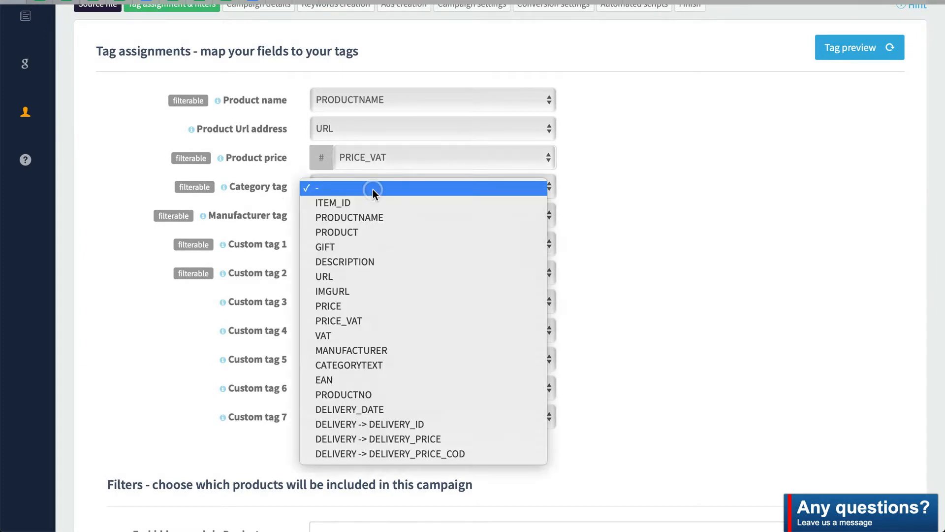
pyautogui.click(386, 360)
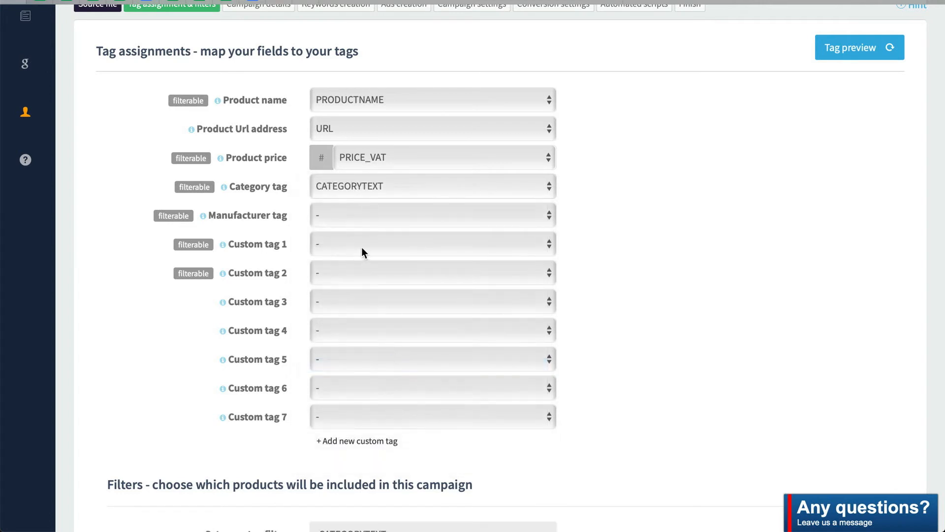
pyautogui.click(358, 216)
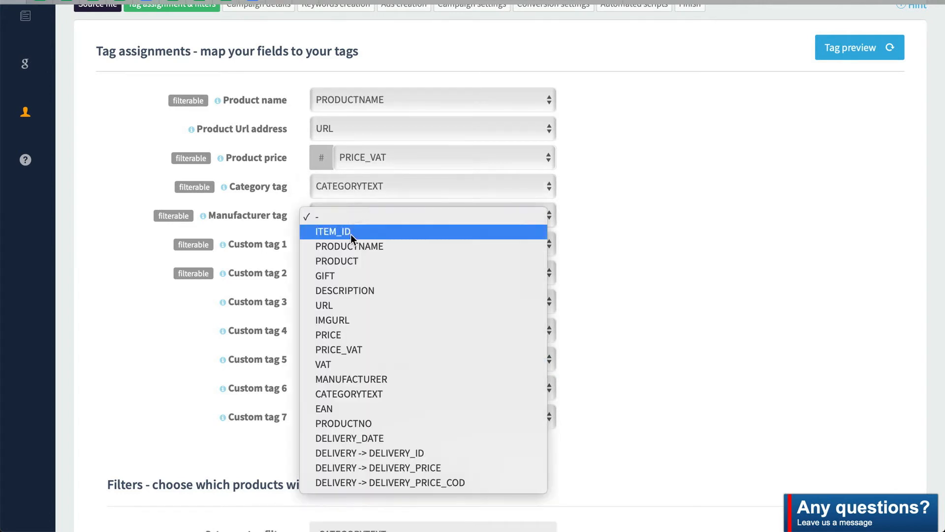
pyautogui.click(397, 378)
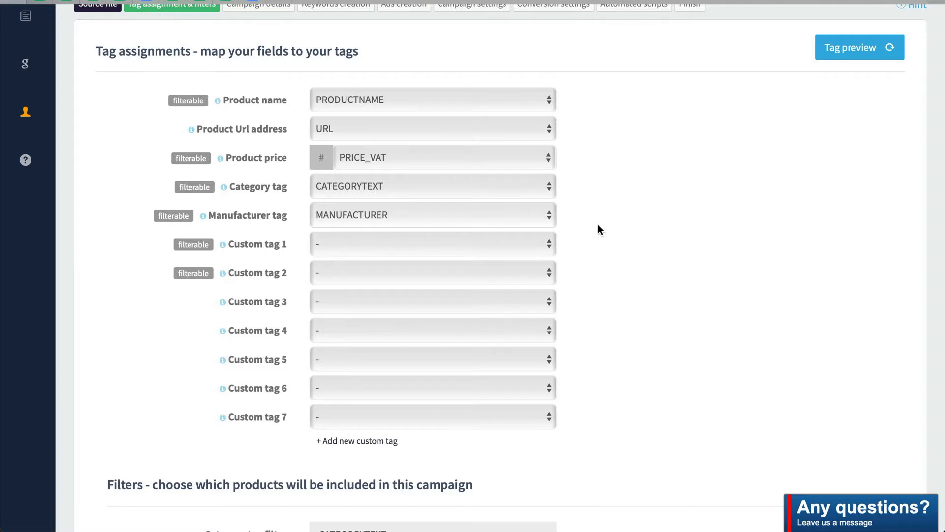
# Preview the tag assignments on several sample products and examine the name, URL, price and category values.
pyautogui.scroll(2, 698, 228)
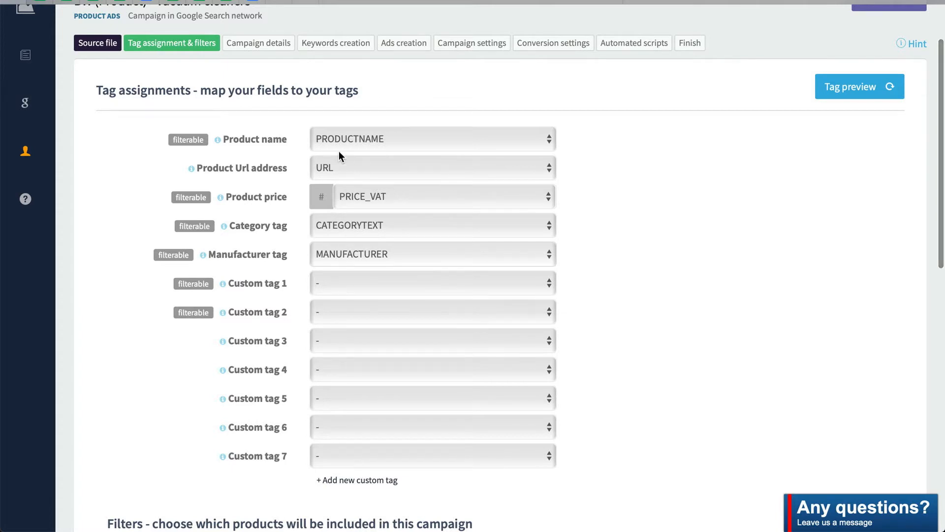
pyautogui.click(853, 92)
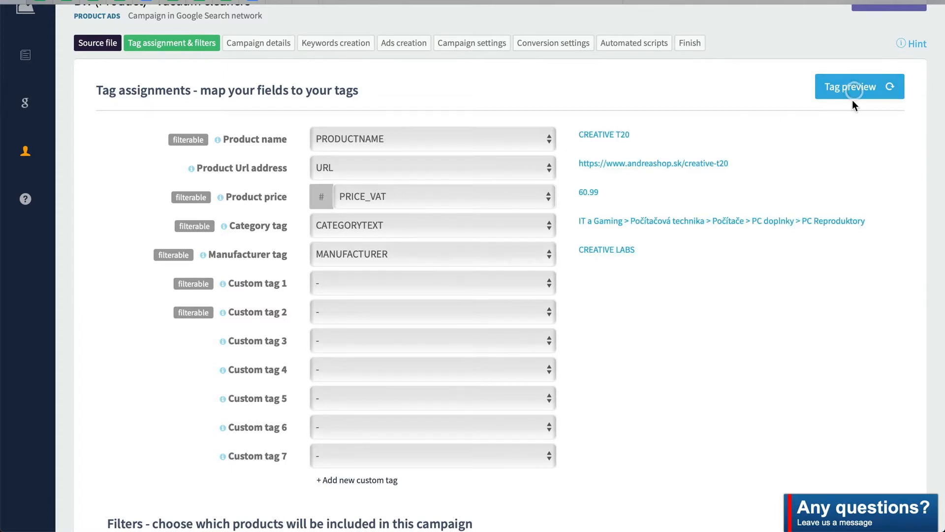
pyautogui.click(862, 89)
pyautogui.click(865, 85)
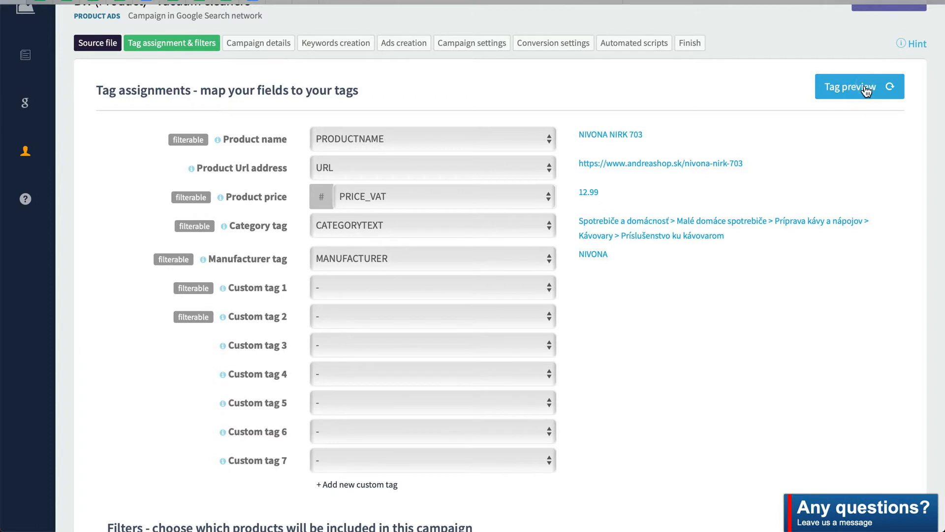
pyautogui.moveTo(663, 134); pyautogui.dragTo(569, 135)
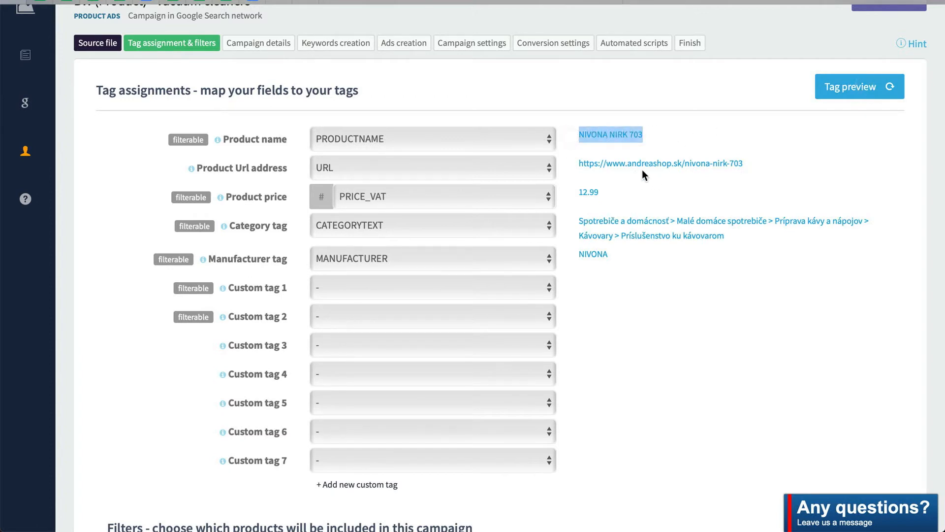
pyautogui.moveTo(747, 164); pyautogui.dragTo(561, 165)
pyautogui.click(786, 173)
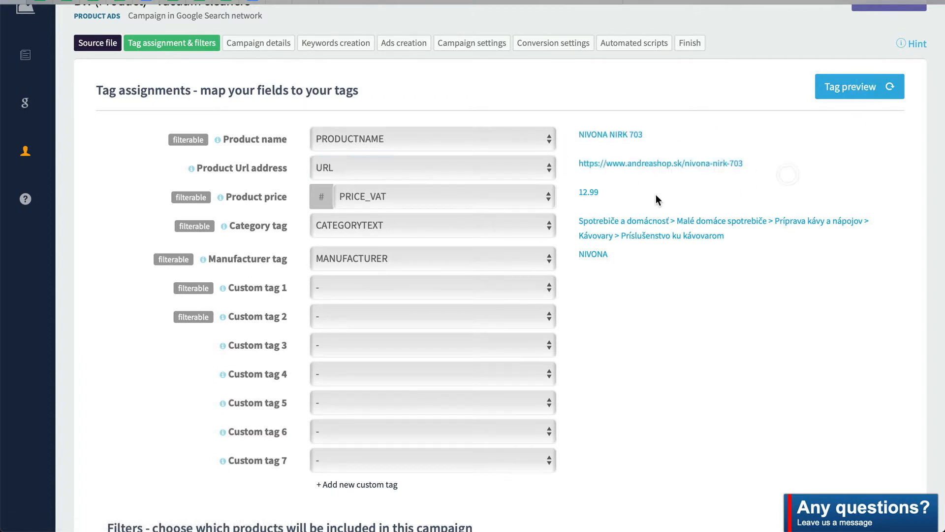
pyautogui.moveTo(603, 192); pyautogui.dragTo(575, 191)
pyautogui.moveTo(752, 238); pyautogui.dragTo(574, 218)
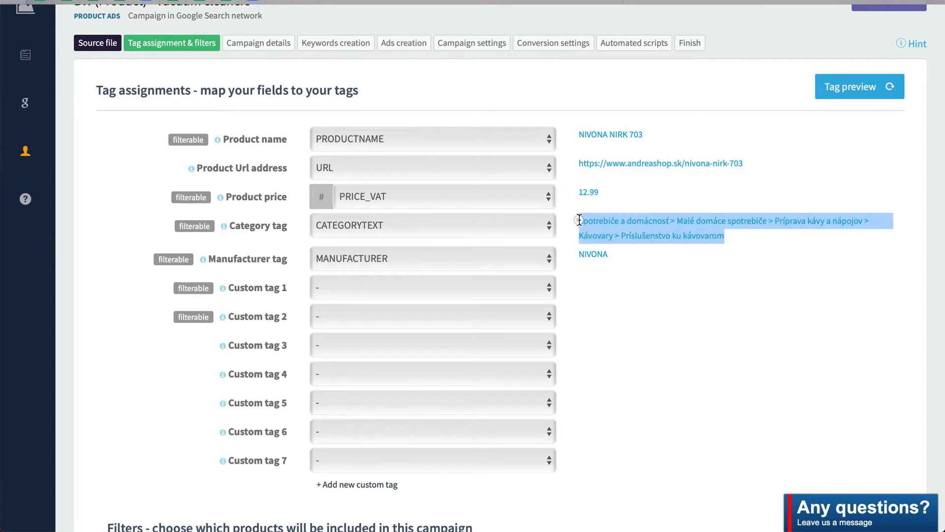
# Compare the previewed manufacturer value with the brand at the start of the sample product's name.
pyautogui.click(698, 264)
pyautogui.click(595, 254)
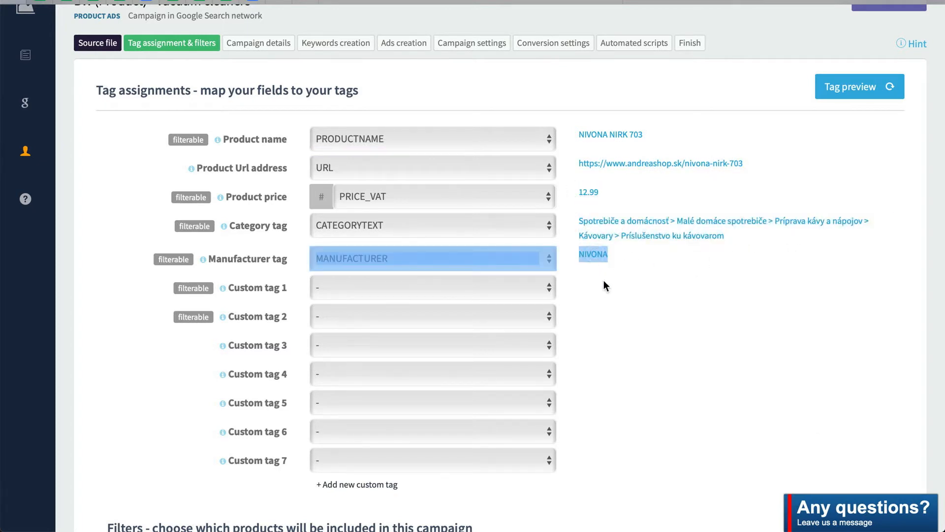
pyautogui.moveTo(610, 254); pyautogui.dragTo(575, 253)
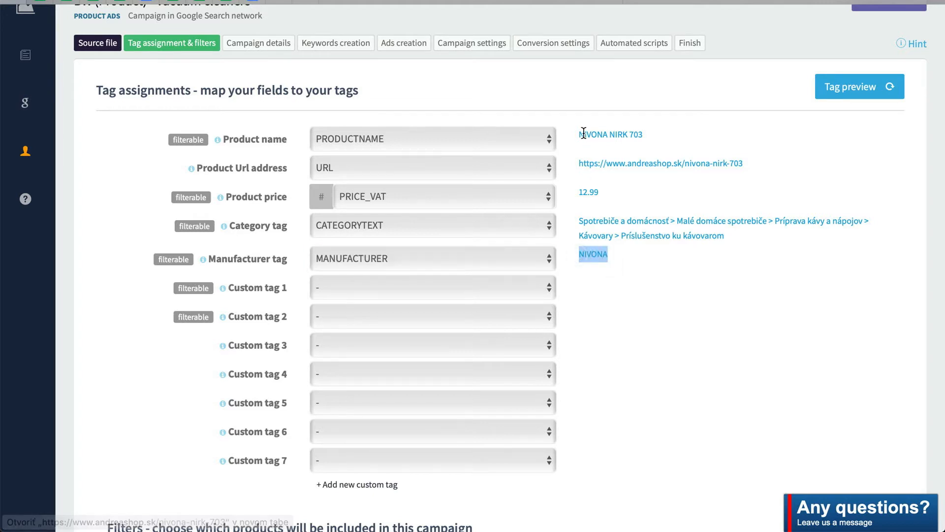
pyautogui.moveTo(580, 134); pyautogui.dragTo(608, 135)
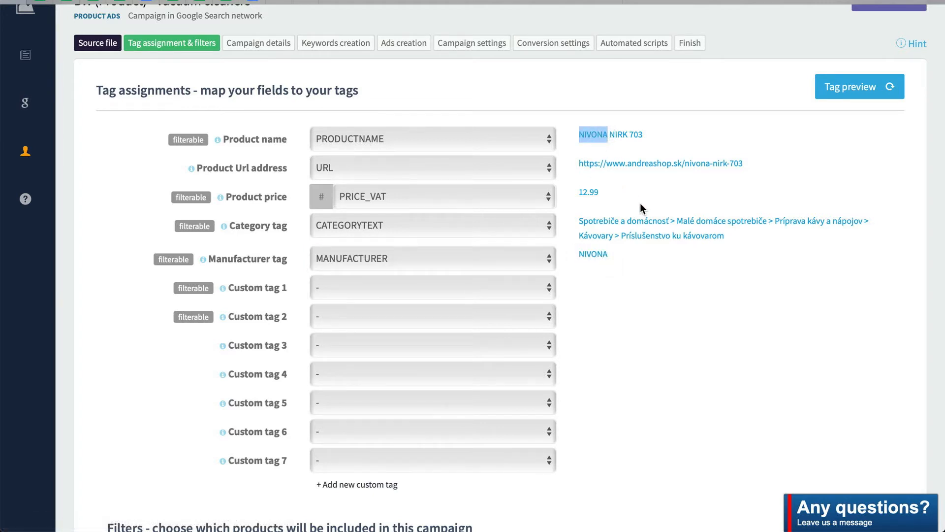
pyautogui.click(692, 272)
# Look over the product filters available for the campaign and check the product group stated in the campaign name.
pyautogui.scroll(-5, 648, 284)
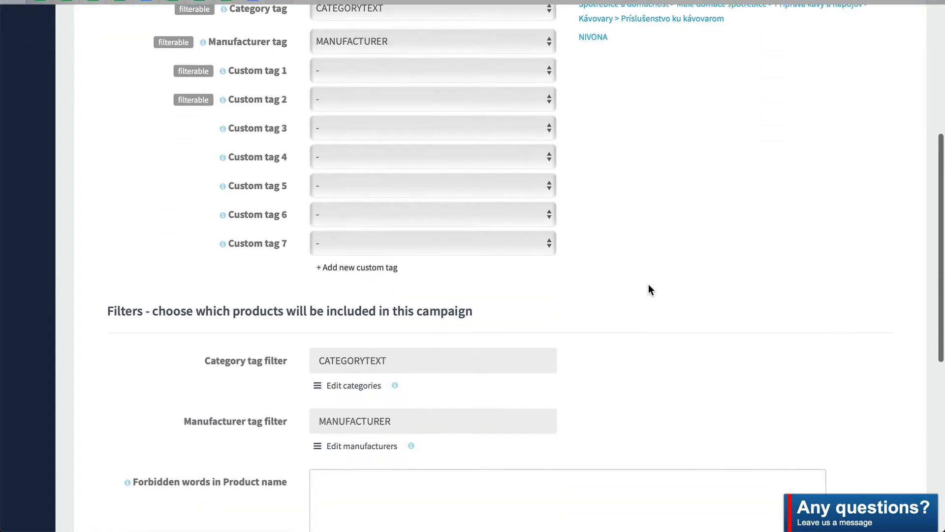
pyautogui.scroll(-1, 648, 284)
pyautogui.scroll(1, 199, 131)
pyautogui.scroll(-1, 168, 158)
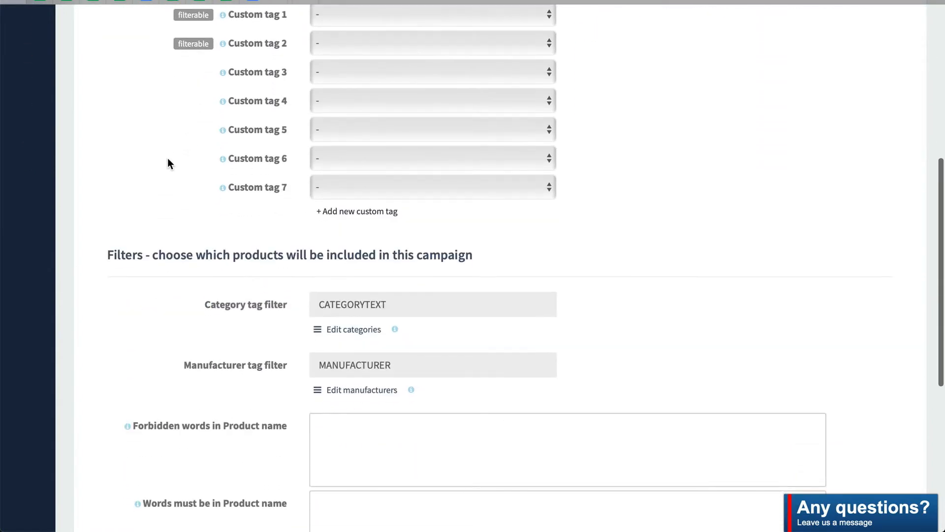
pyautogui.scroll(-1, 154, 184)
pyautogui.scroll(-1, 170, 237)
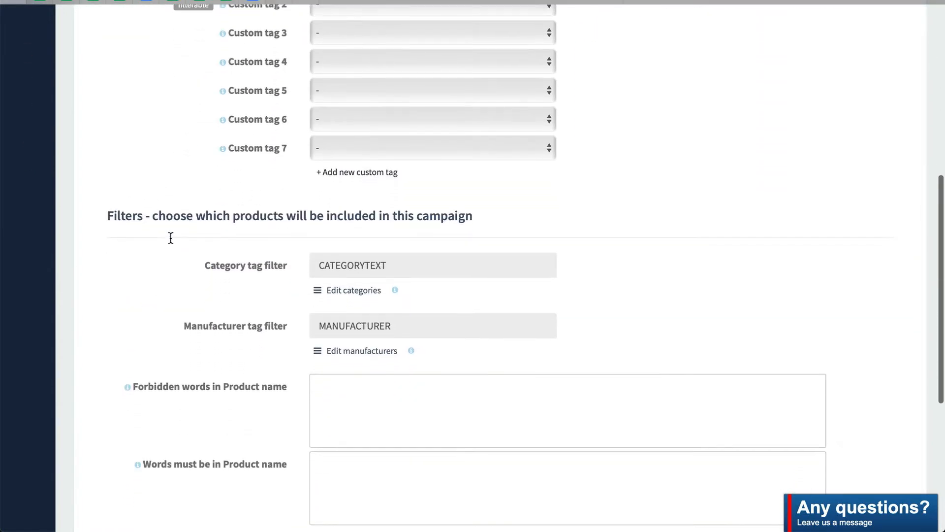
pyautogui.scroll(-1, 171, 237)
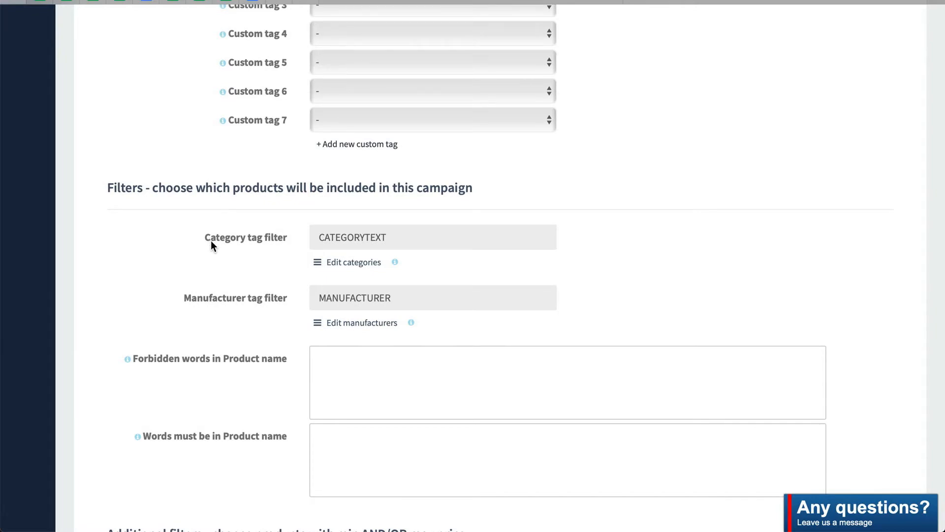
pyautogui.scroll(10, 211, 240)
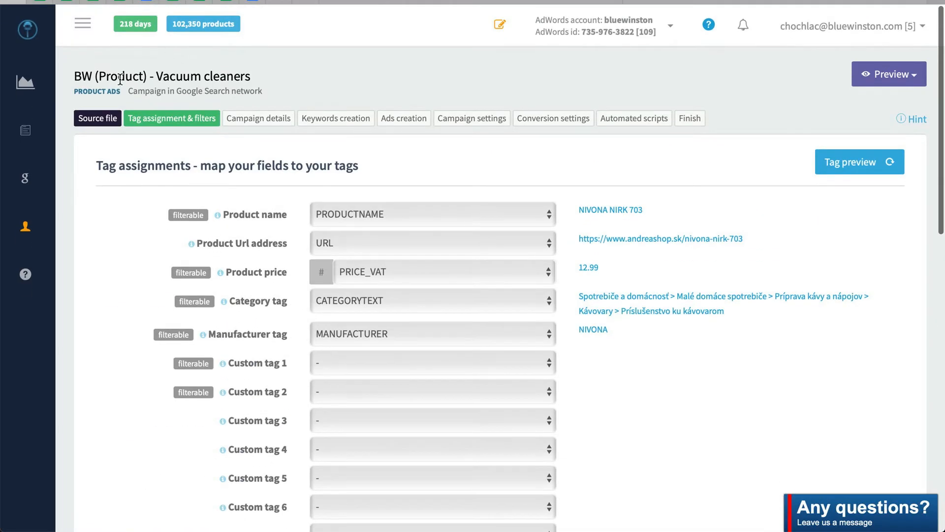
pyautogui.moveTo(74, 77); pyautogui.dragTo(172, 76)
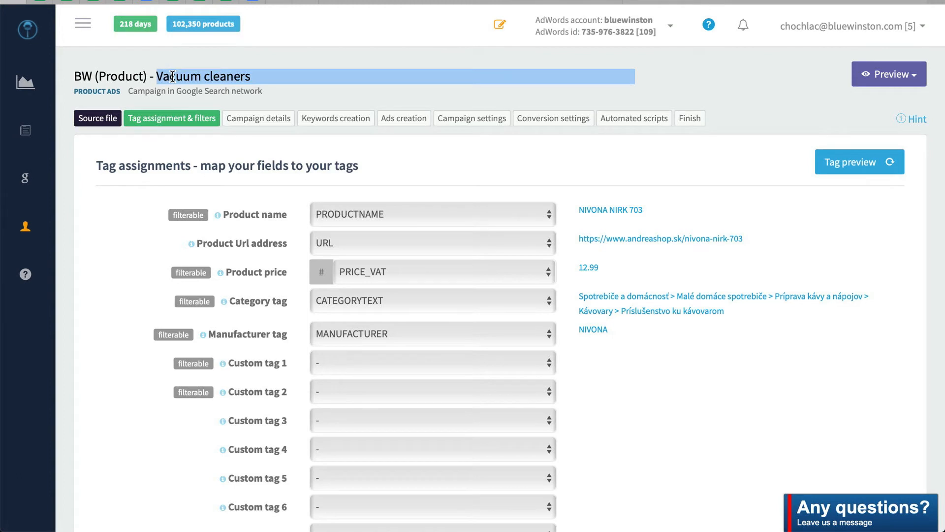
pyautogui.scroll(-1, 178, 217)
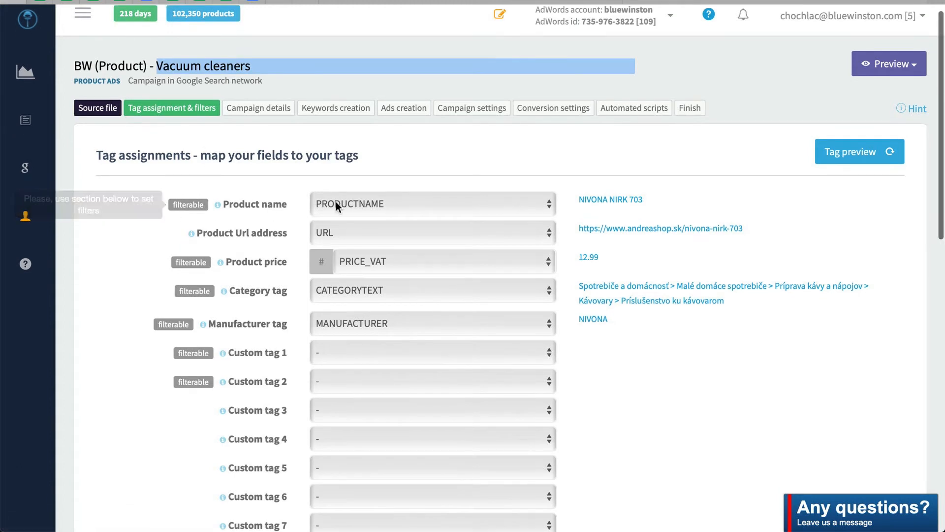
pyautogui.click(840, 326)
# Search the XML categories for "vysavace" and add "Heureka.sk | Biela technika | Malé spotrebiče | Vysávače" to the campaign's category filter.
pyautogui.scroll(-3, 717, 327)
pyautogui.scroll(-12, 717, 329)
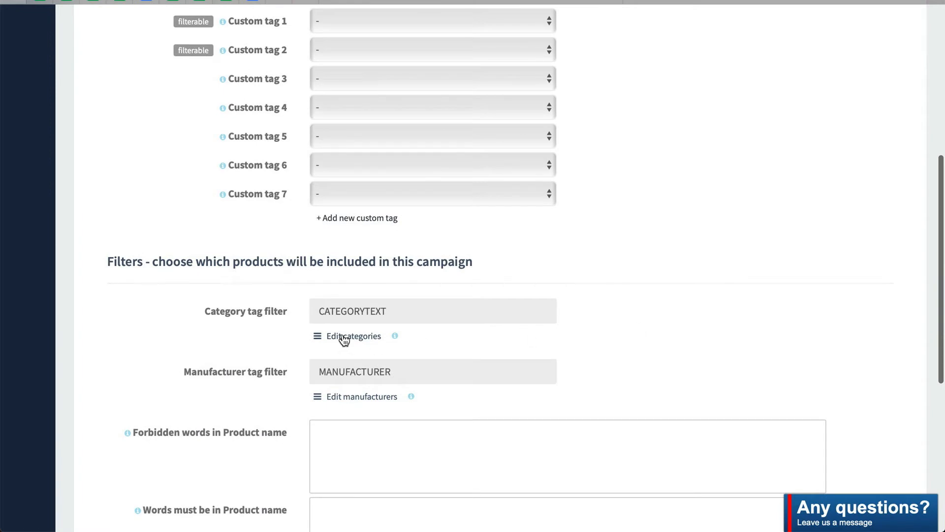
pyautogui.click(346, 338)
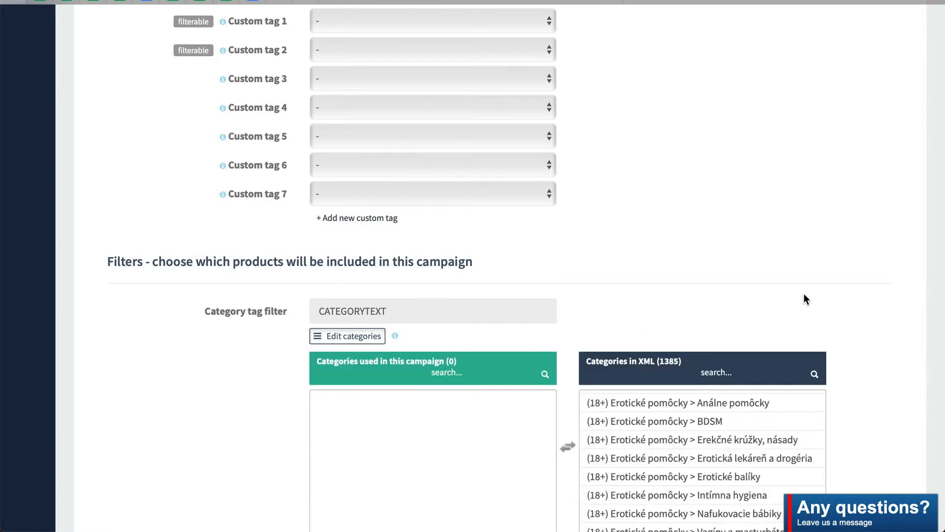
pyautogui.scroll(-4, 802, 291)
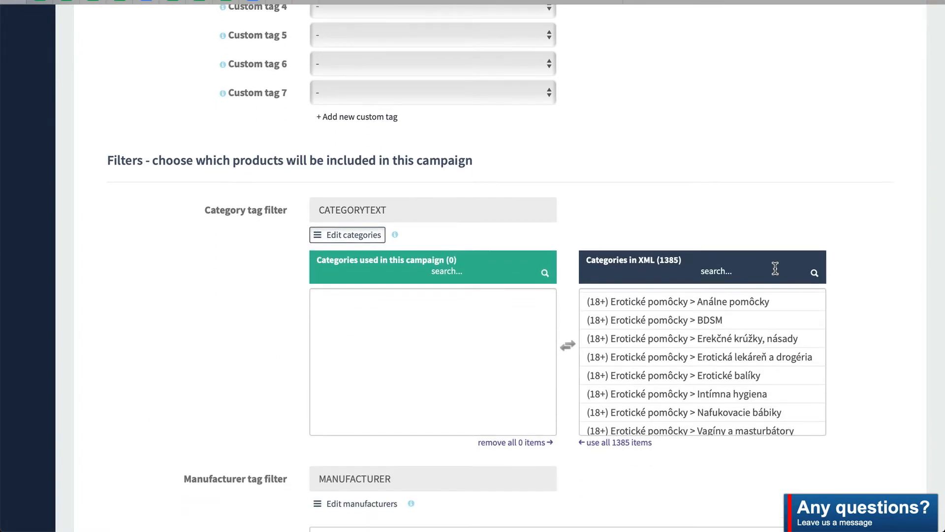
pyautogui.click(775, 268)
pyautogui.write('vysavace')
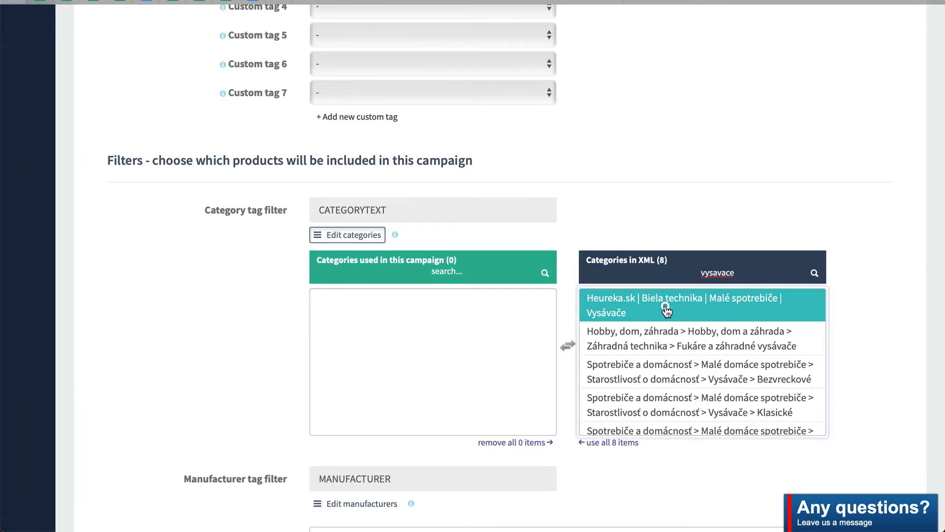
pyautogui.click(667, 311)
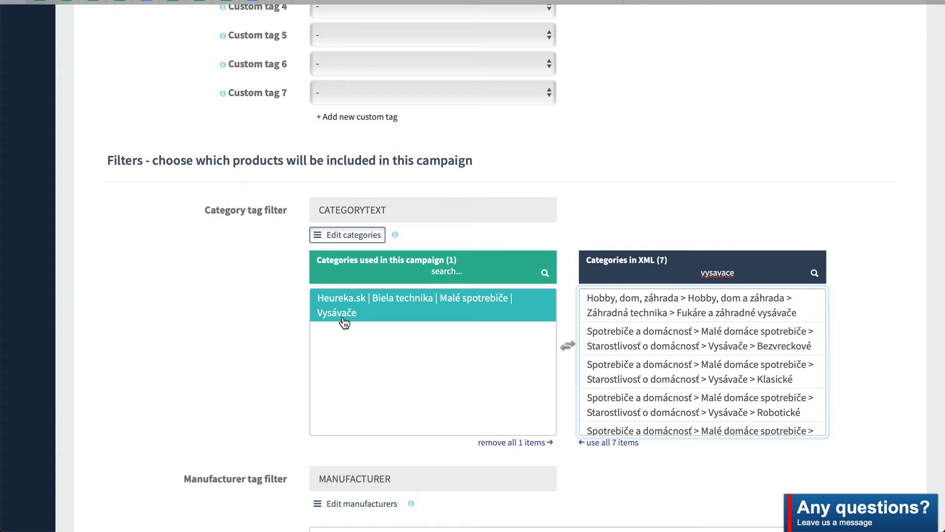
pyautogui.click(172, 338)
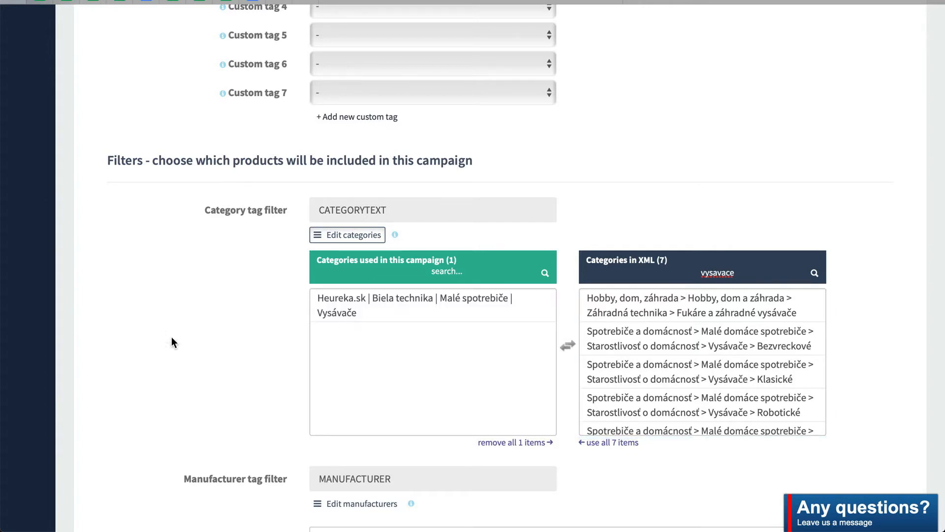
# Look over the manufacturer filter and the fields for forbidden and required words in the product name.
pyautogui.scroll(-5, 171, 337)
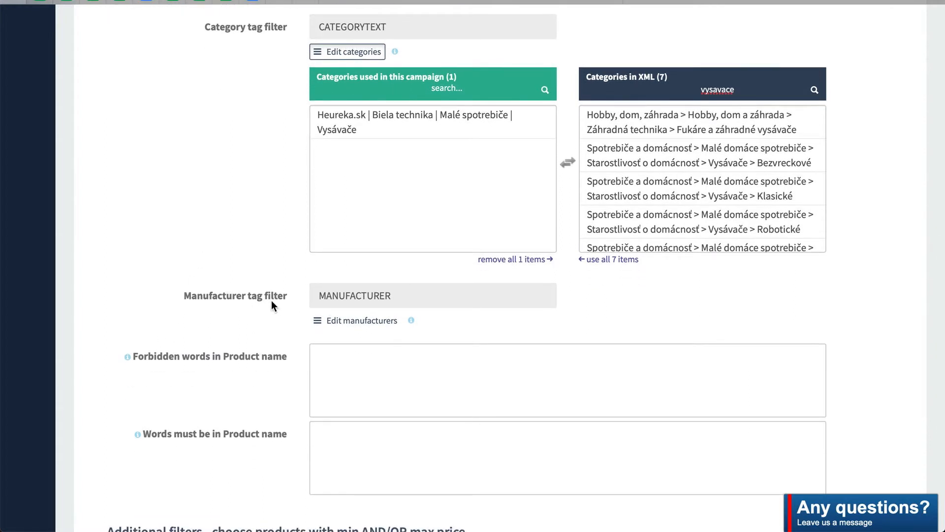
pyautogui.click(345, 322)
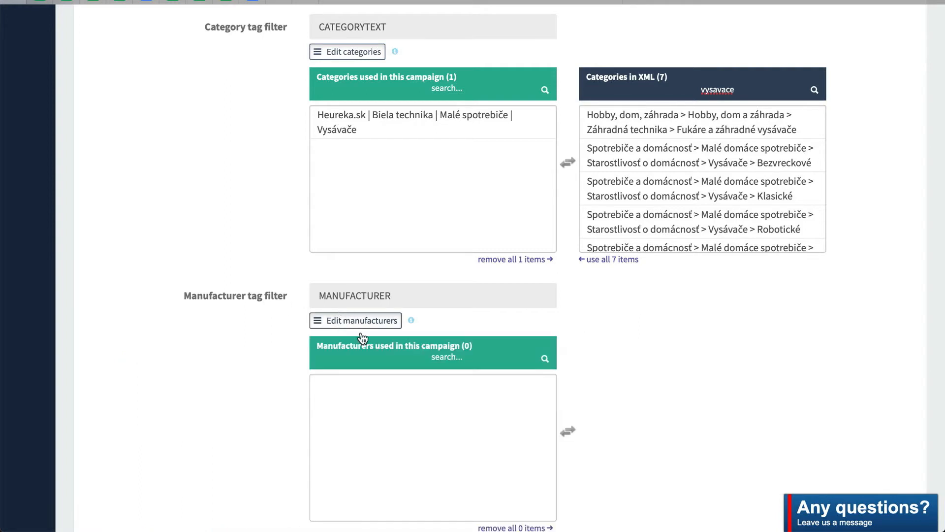
pyautogui.click(375, 322)
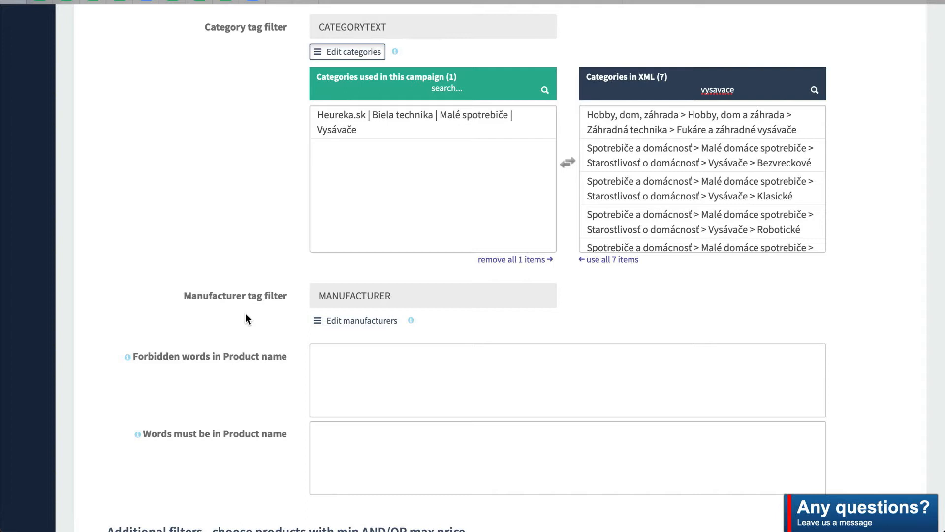
pyautogui.scroll(-5, 245, 315)
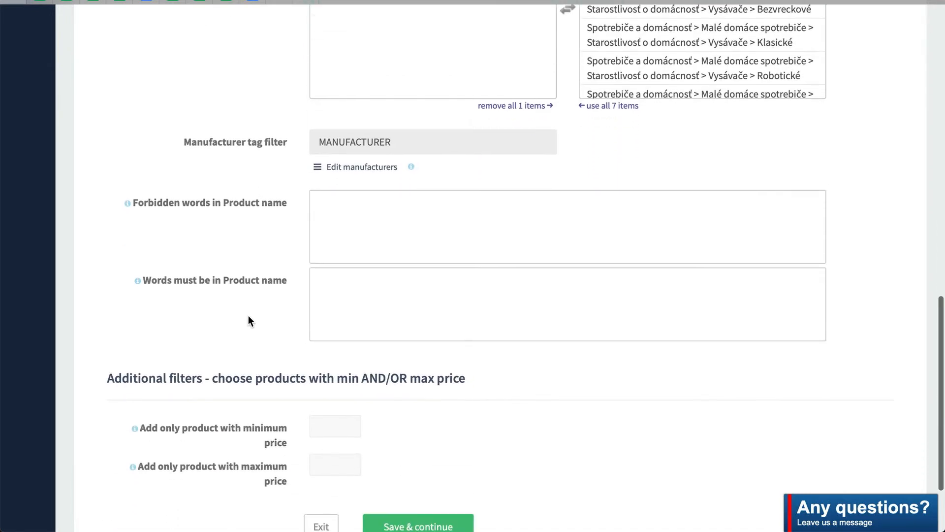
pyautogui.click(344, 209)
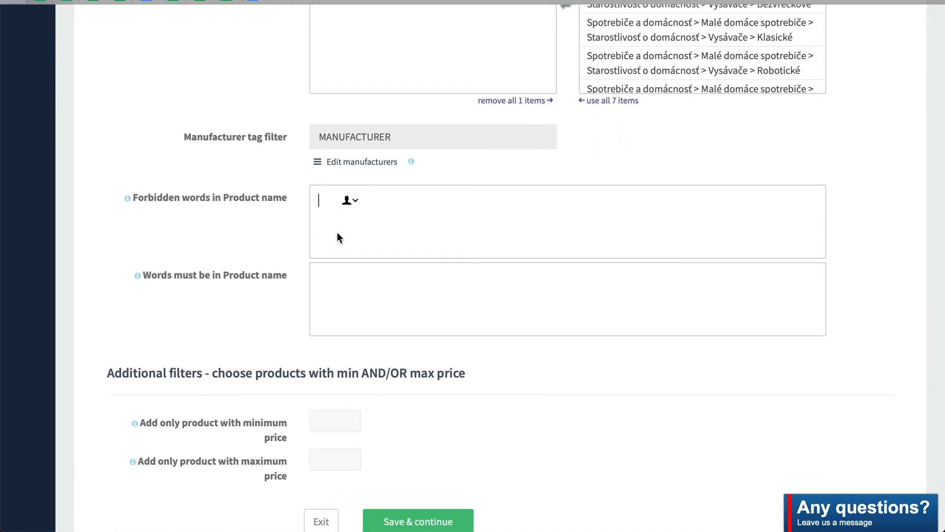
pyautogui.click(340, 273)
pyautogui.scroll(-1, 243, 280)
pyautogui.scroll(-3, 243, 280)
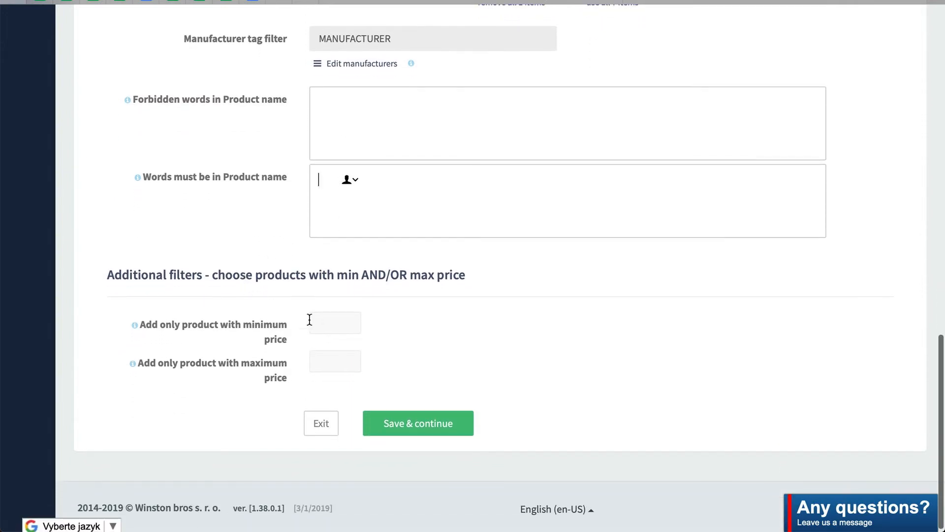
# Set the minimum price filter to 50 so only products from that price are added.
pyautogui.click(332, 324)
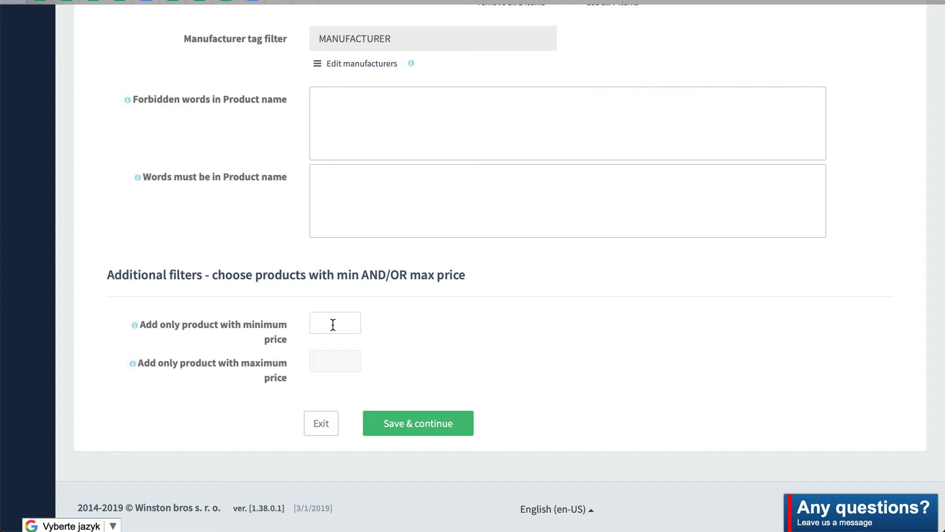
pyautogui.click(343, 359)
pyautogui.click(340, 330)
pyautogui.write('50')
# Refresh the campaign preview and check the total products in the XML against those in the campaign.
pyautogui.scroll(20, 530, 317)
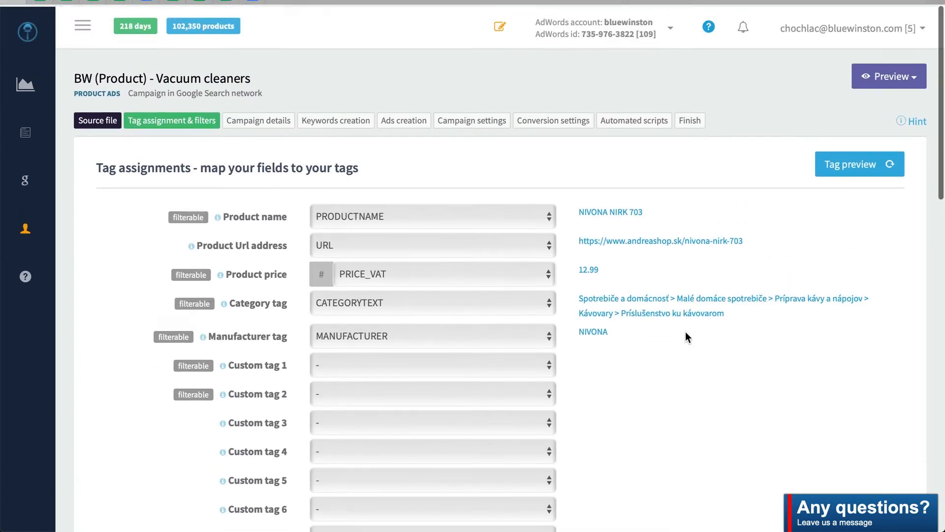
pyautogui.click(912, 79)
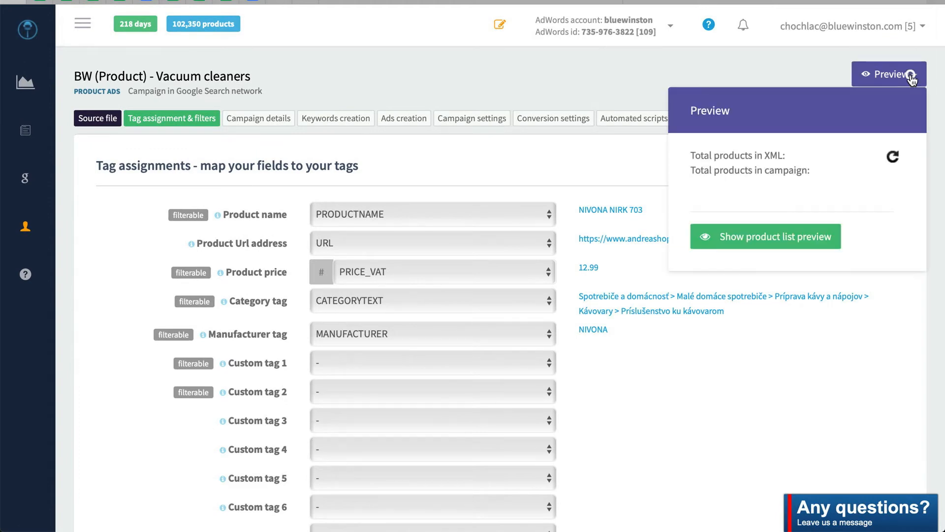
pyautogui.click(894, 155)
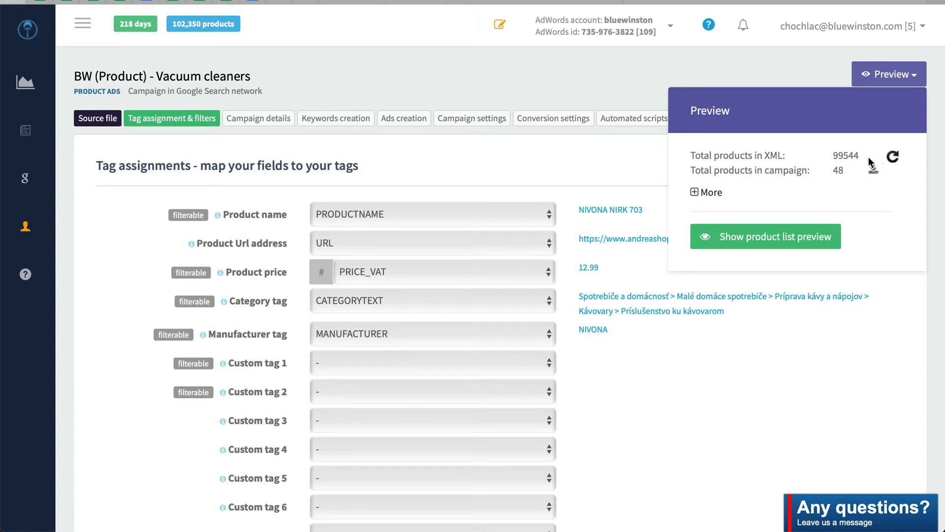
pyautogui.moveTo(861, 157); pyautogui.dragTo(833, 156)
pyautogui.moveTo(744, 171); pyautogui.dragTo(848, 172)
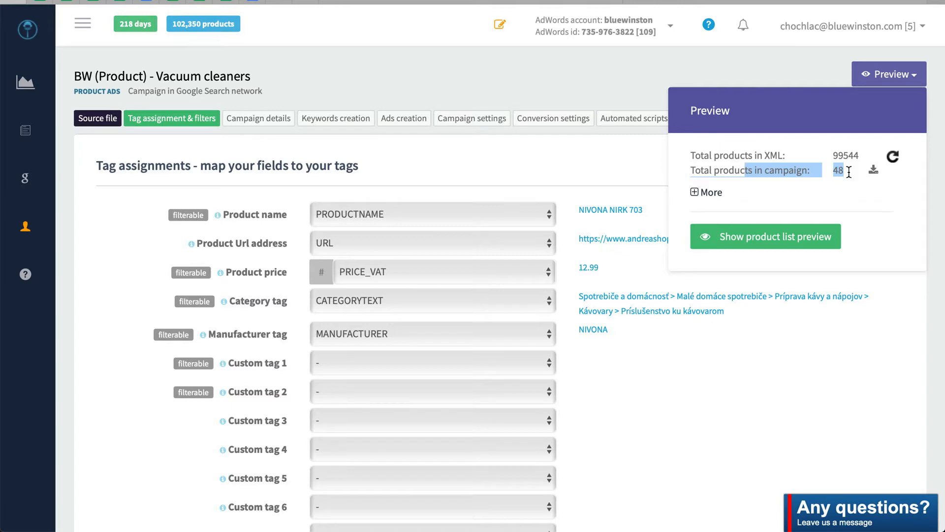
pyautogui.click(883, 74)
# Save the tag assignments and filters and continue to the campaign details.
pyautogui.scroll(-15, 598, 317)
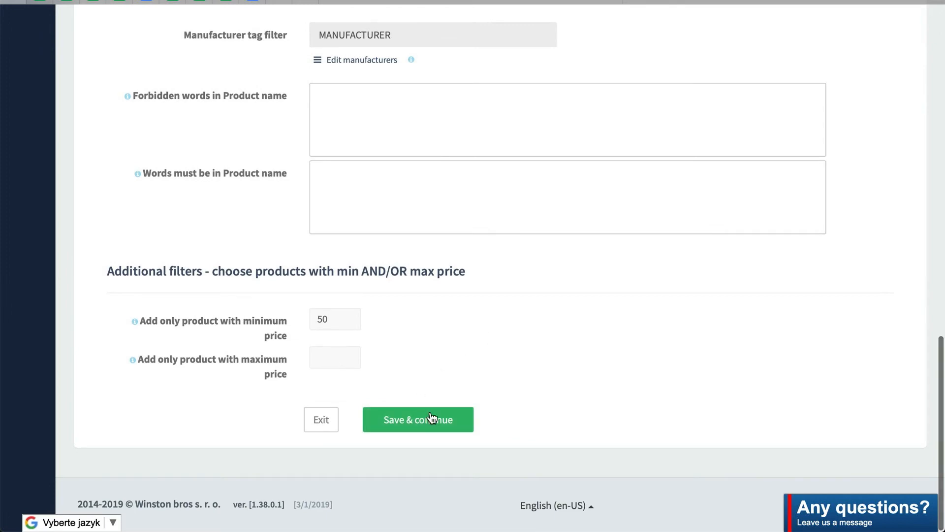
pyautogui.click(430, 417)
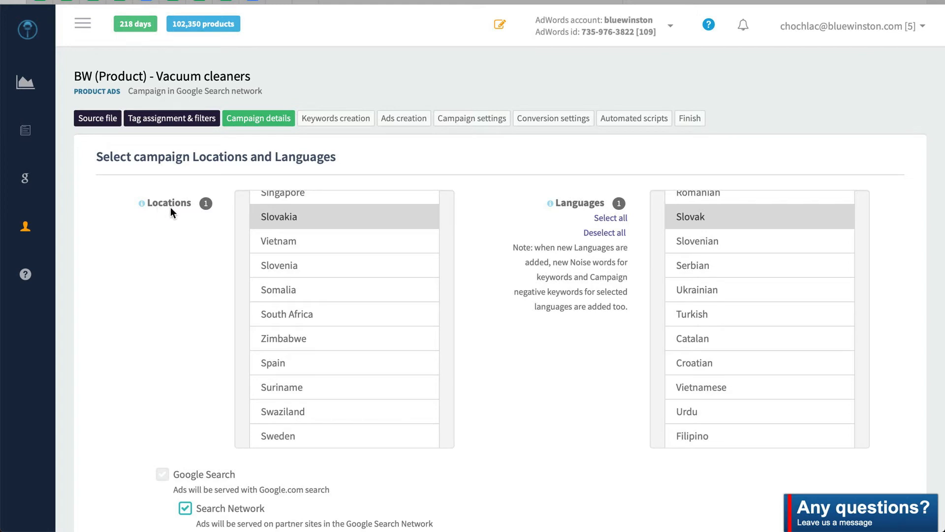
# Try the all-languages option for the campaign and deselect it again.
pyautogui.scroll(3, 303, 289)
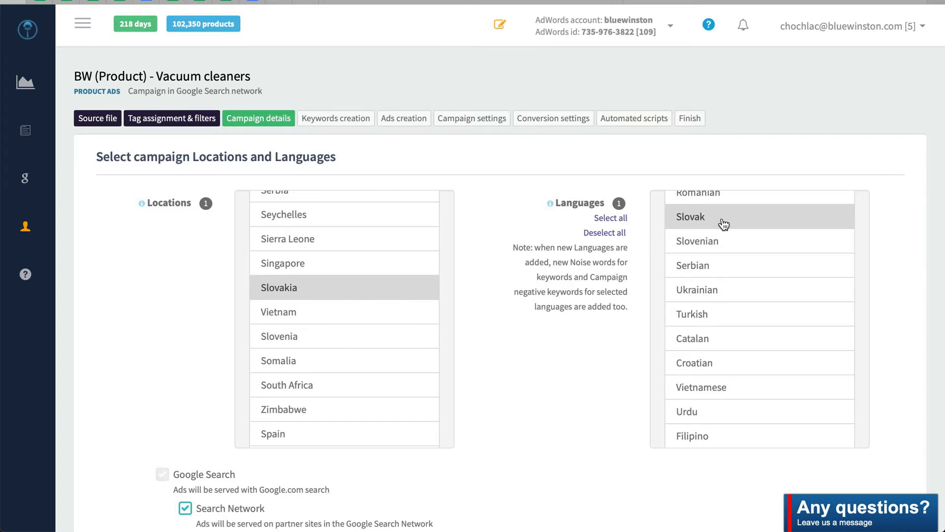
pyautogui.scroll(8, 721, 224)
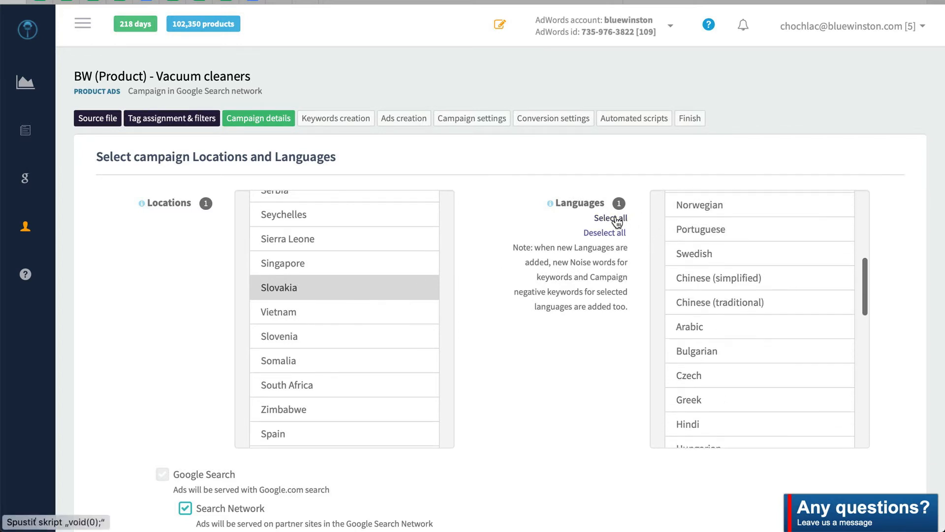
pyautogui.scroll(6, 725, 220)
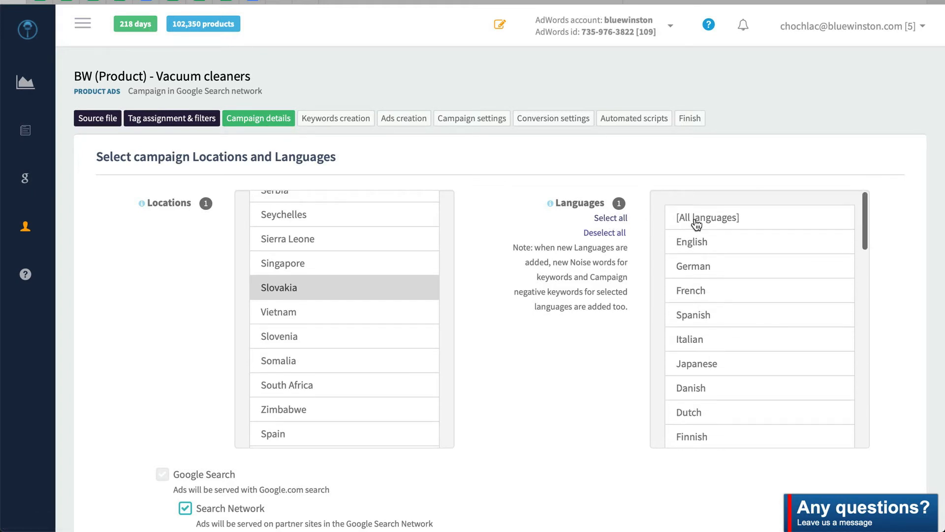
pyautogui.moveTo(720, 219); pyautogui.dragTo(724, 209)
pyautogui.click(731, 222)
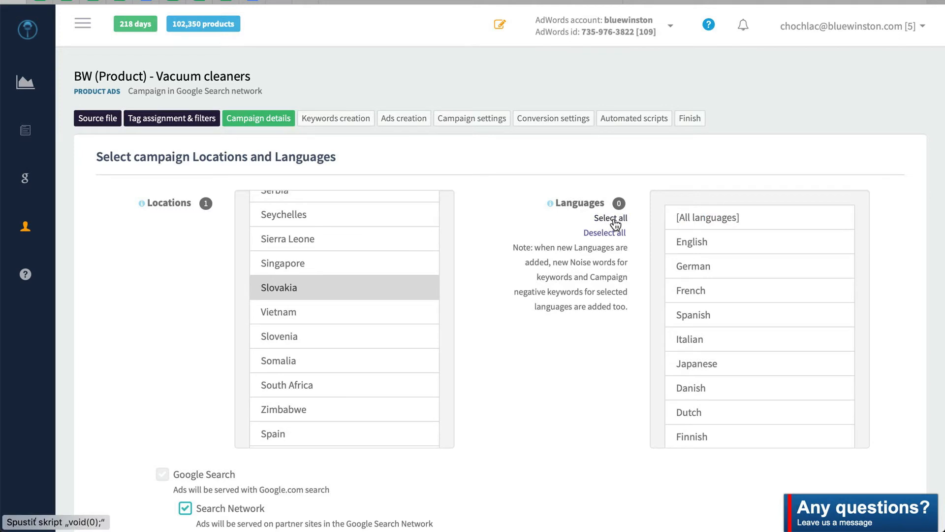
# Select Slovak as the campaign's only language.
pyautogui.scroll(-5, 719, 244)
pyautogui.scroll(-4, 719, 244)
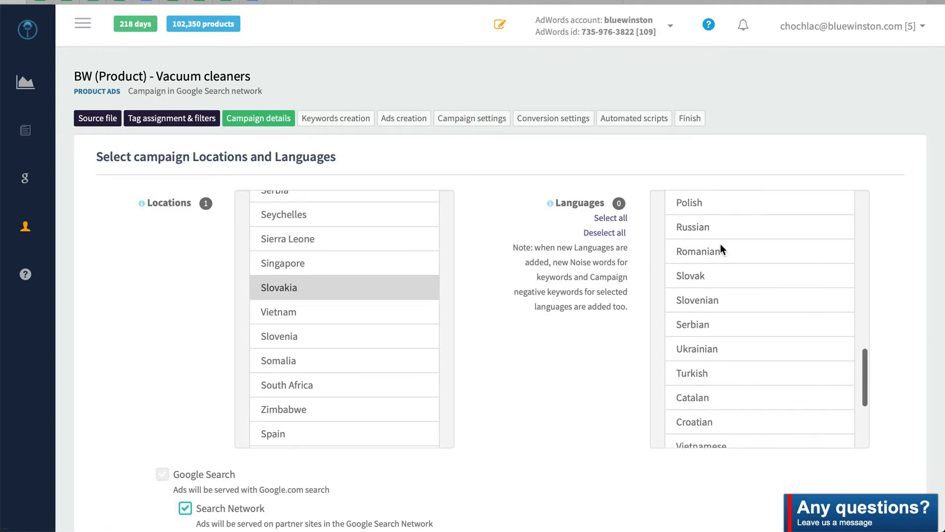
pyautogui.click(724, 230)
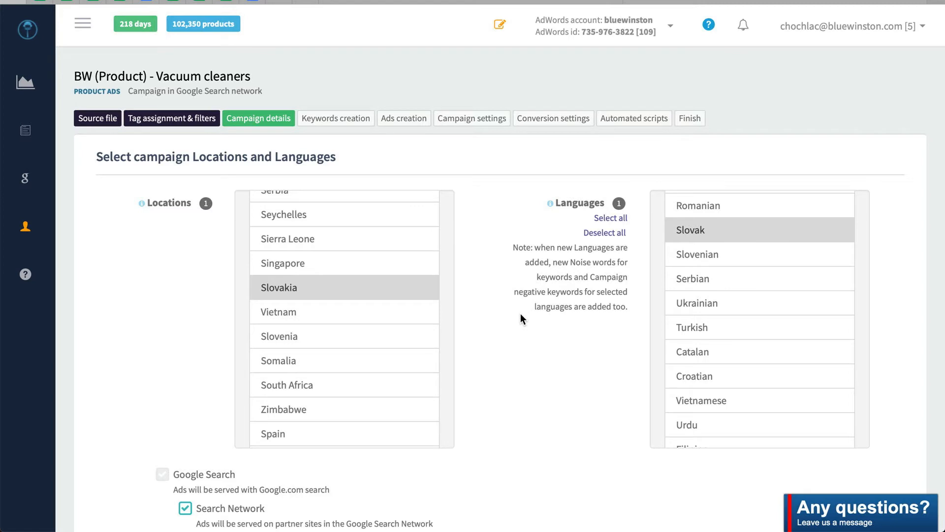
# Exclude Search Network partner sites from the campaign, then save the details and continue to keywords creation.
pyautogui.scroll(-2, 521, 315)
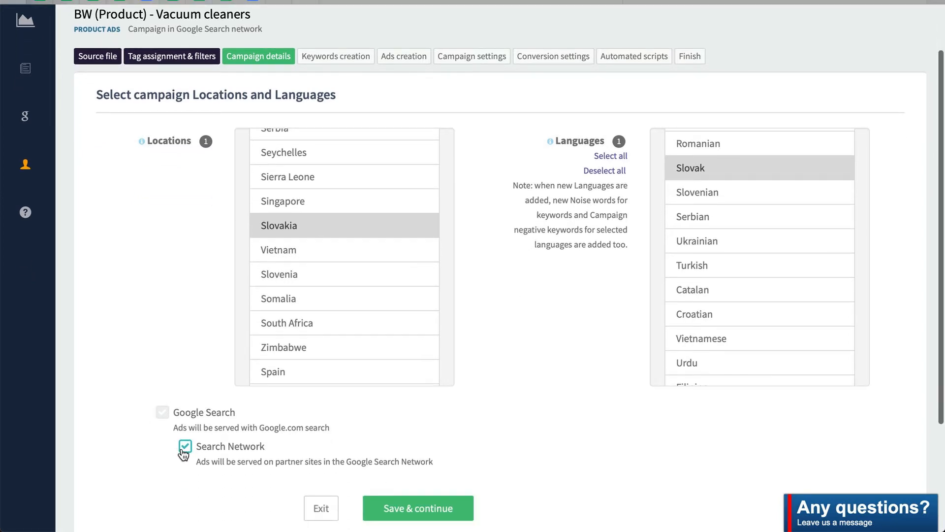
pyautogui.click(183, 449)
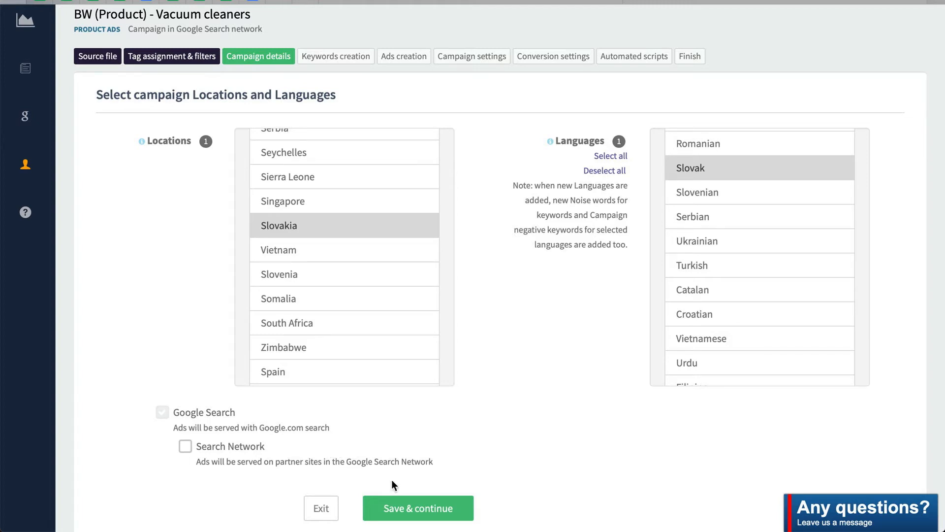
pyautogui.moveTo(335, 426); pyautogui.dragTo(275, 427)
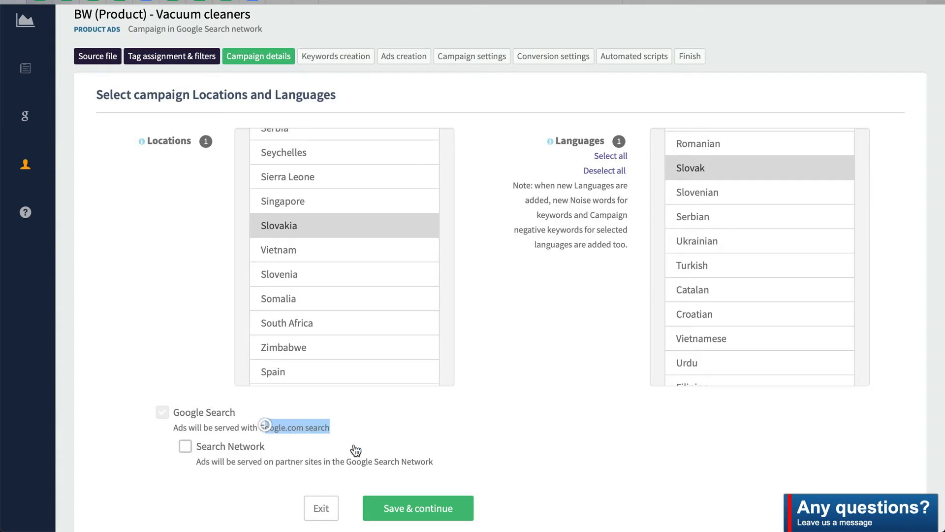
pyautogui.click(387, 444)
pyautogui.click(332, 464)
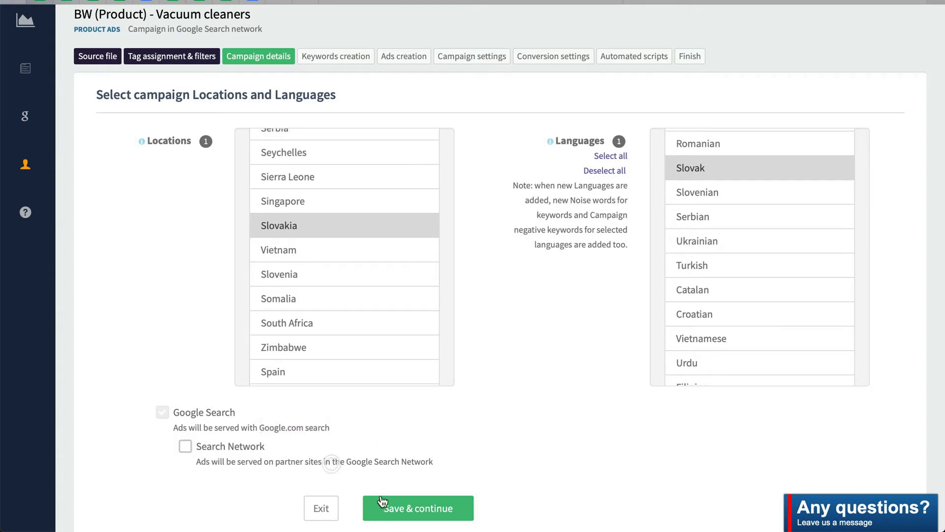
pyautogui.click(422, 510)
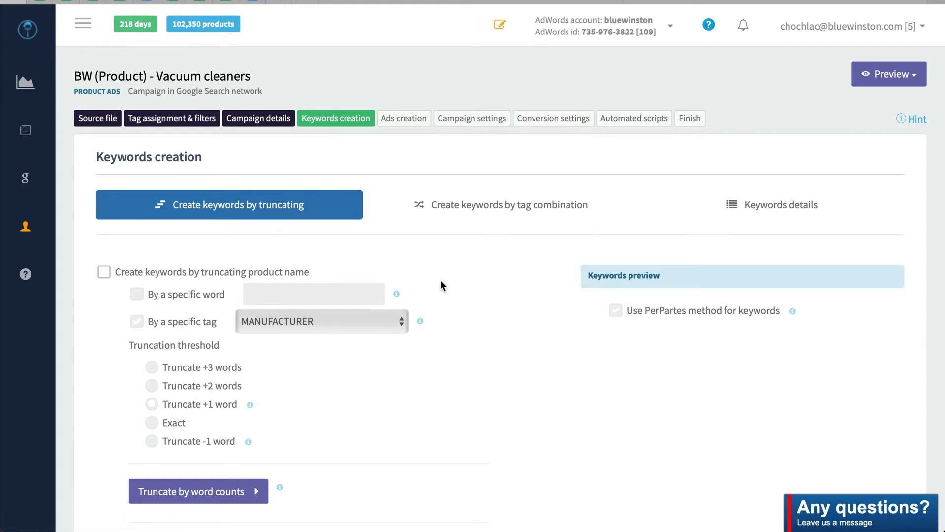
# Look at the tag-combination method for creating keywords and return to the truncating method.
pyautogui.click(458, 207)
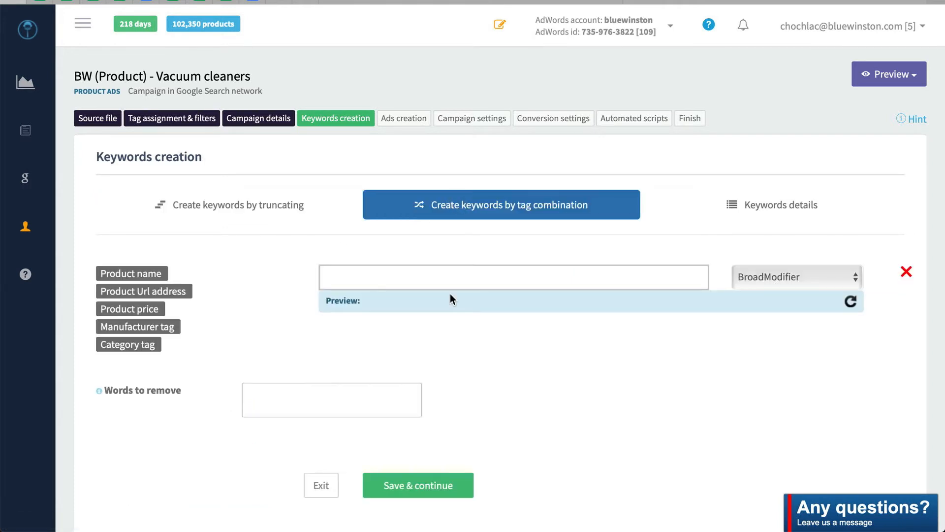
pyautogui.moveTo(132, 273); pyautogui.dragTo(152, 273)
pyautogui.click(266, 210)
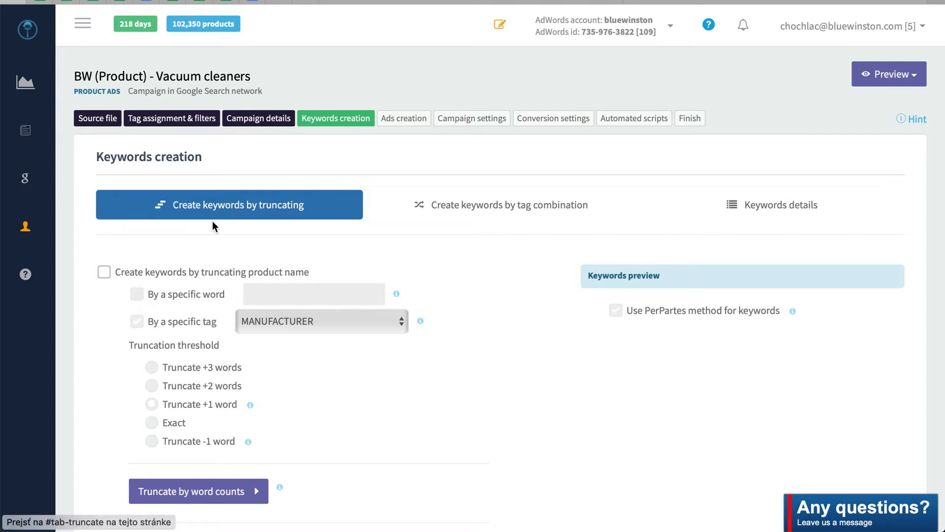
# Enable keyword creation by truncating the product name and generate the keywords preview.
pyautogui.scroll(-1, 196, 235)
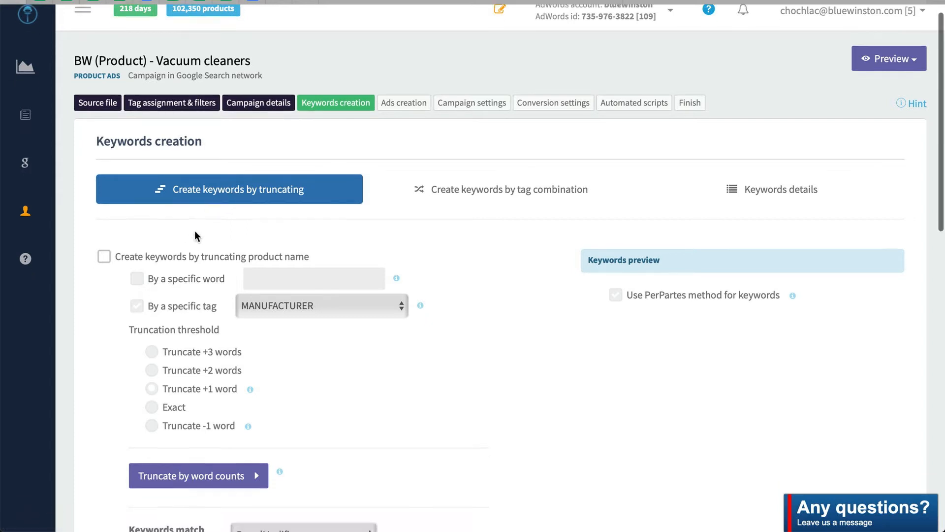
pyautogui.click(127, 264)
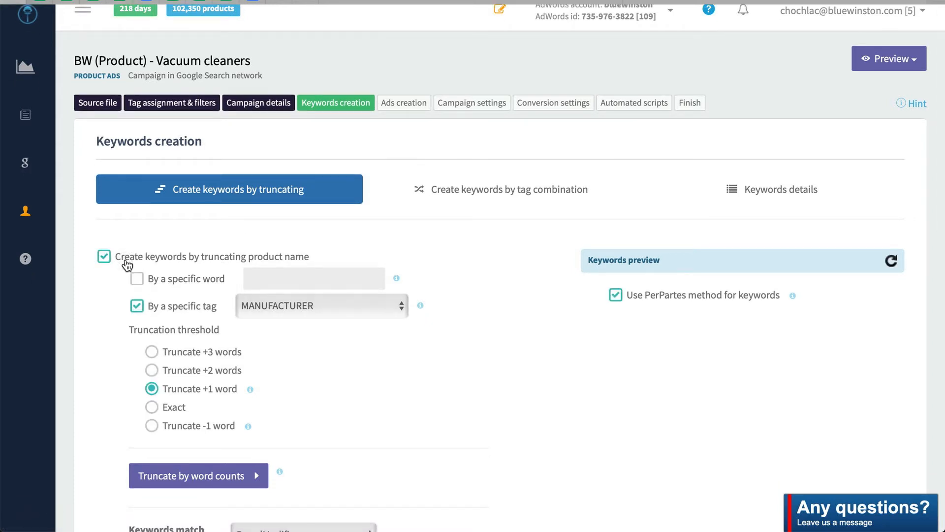
pyautogui.moveTo(127, 264); pyautogui.dragTo(328, 259)
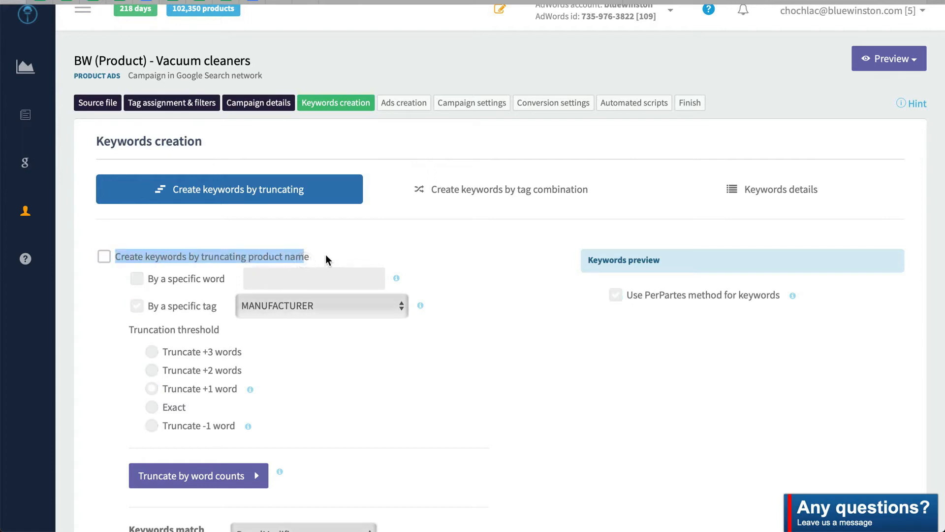
pyautogui.click(287, 261)
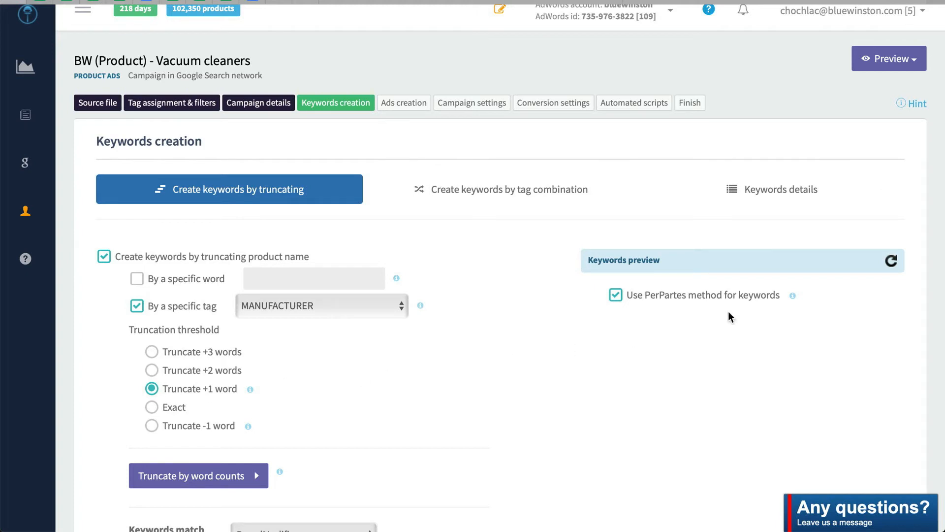
pyautogui.click(892, 261)
pyautogui.scroll(-2, 879, 320)
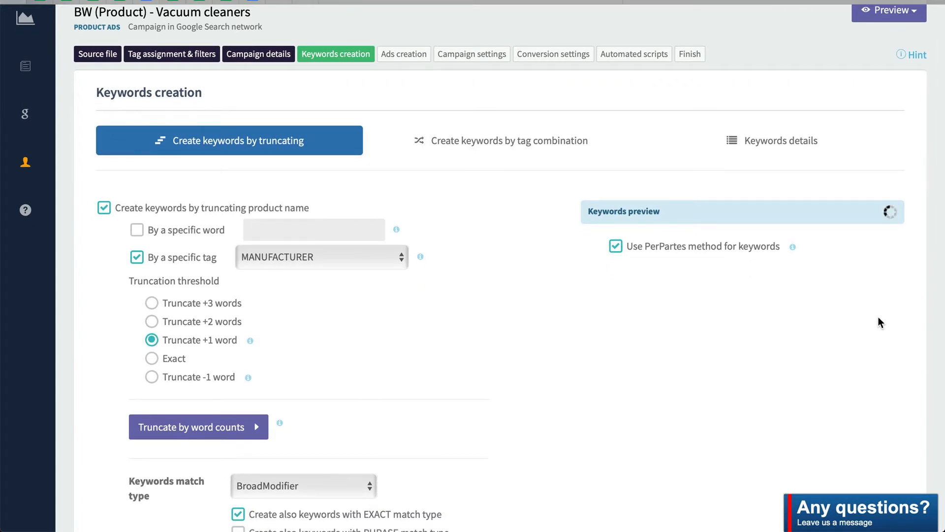
pyautogui.moveTo(894, 209)
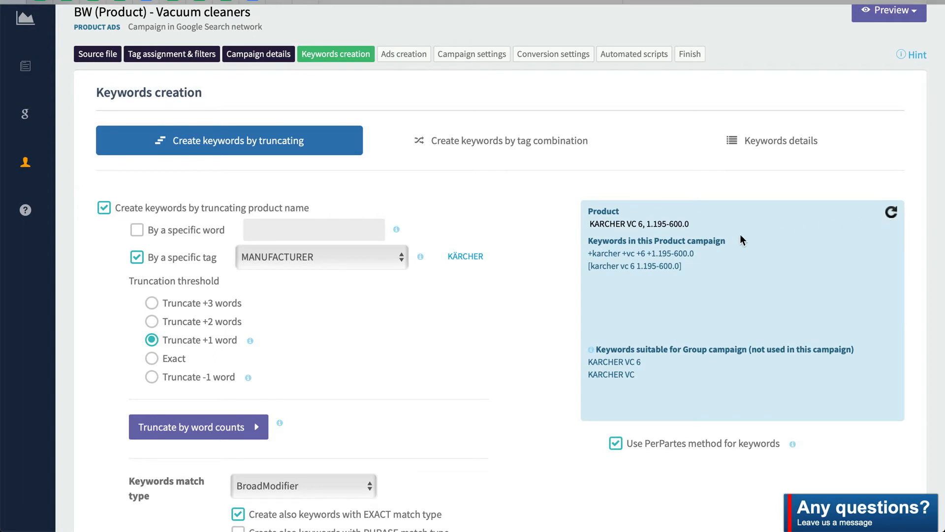
# Compare the previewed product's name with the keywords generated for it in the Product campaign.
pyautogui.moveTo(589, 222); pyautogui.dragTo(694, 222)
pyautogui.click(634, 255)
pyautogui.moveTo(592, 250); pyautogui.dragTo(685, 266)
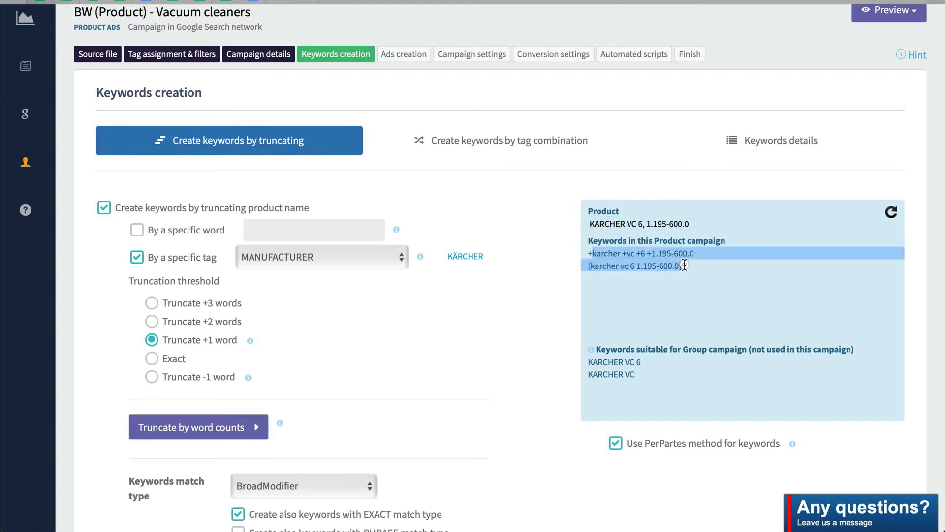
pyautogui.tripleClick(666, 222)
pyautogui.click(686, 228)
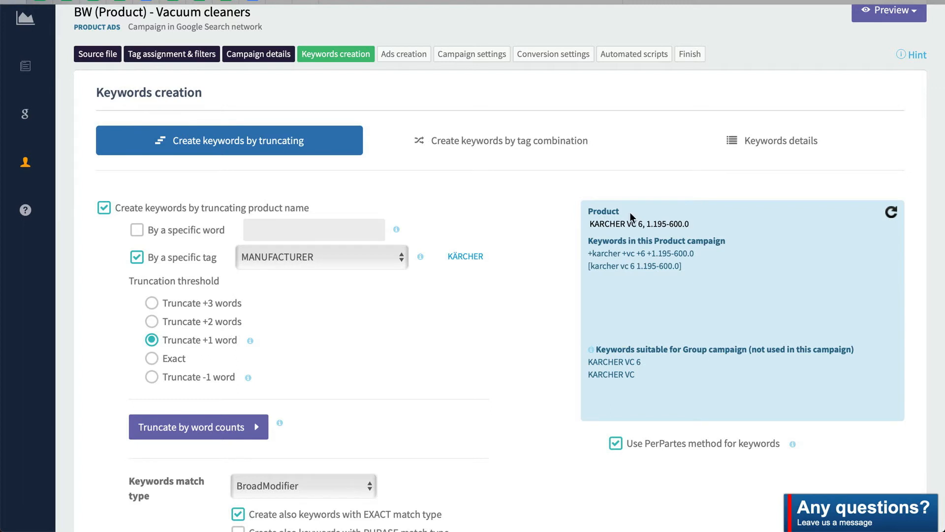
pyautogui.scroll(2, 443, 148)
pyautogui.moveTo(157, 75); pyautogui.dragTo(252, 70)
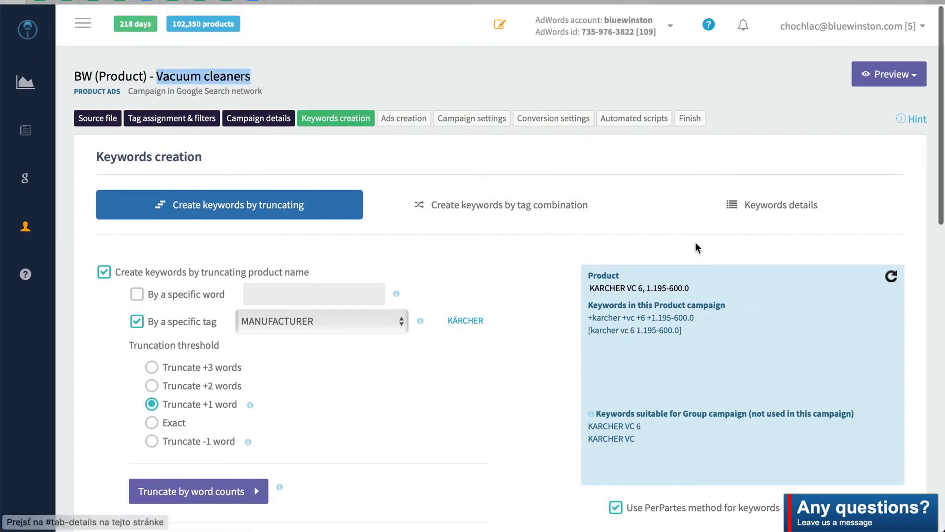
pyautogui.click(710, 294)
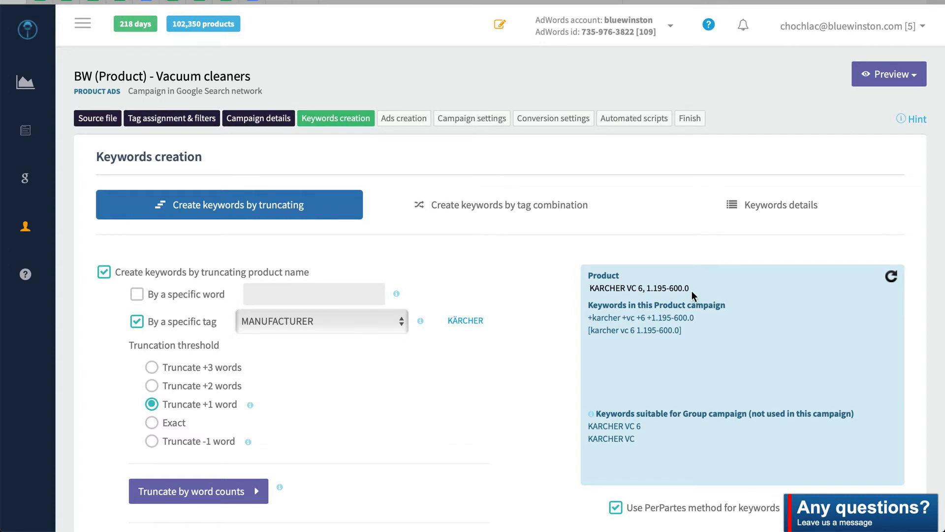
pyautogui.moveTo(682, 329); pyautogui.dragTo(585, 319)
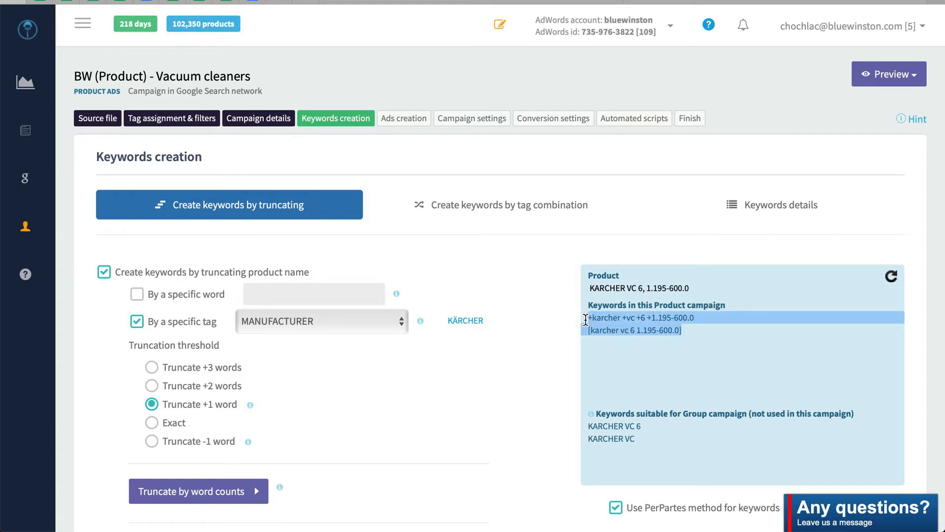
pyautogui.scroll(-2, 653, 323)
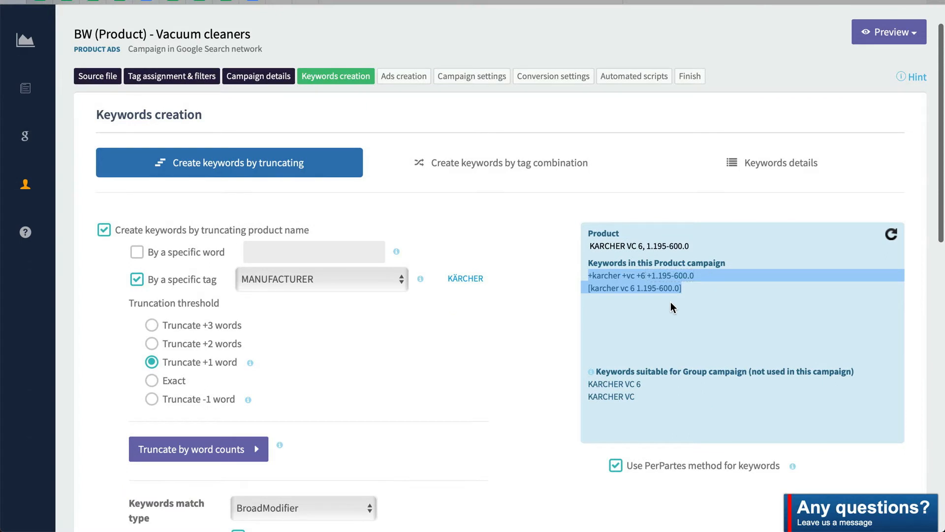
pyautogui.click(670, 307)
pyautogui.moveTo(685, 288); pyautogui.dragTo(588, 277)
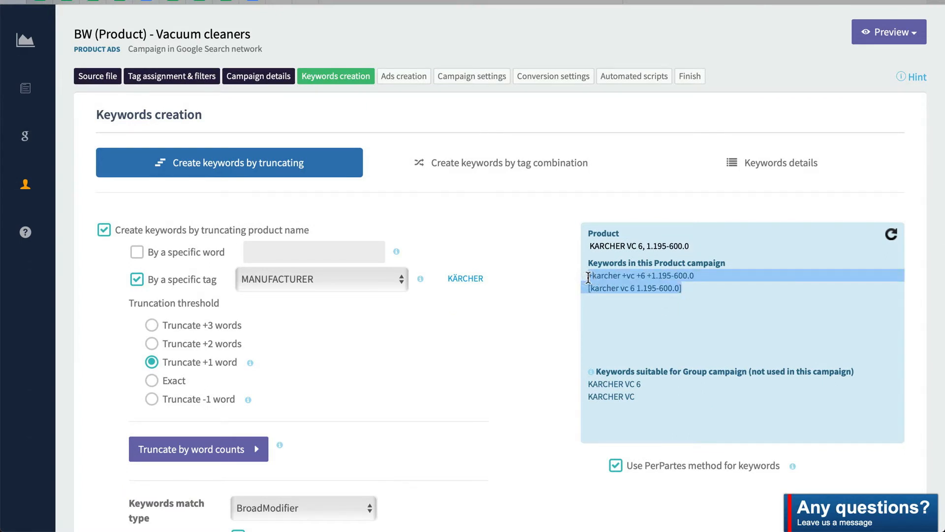
pyautogui.moveTo(610, 246); pyautogui.dragTo(663, 246)
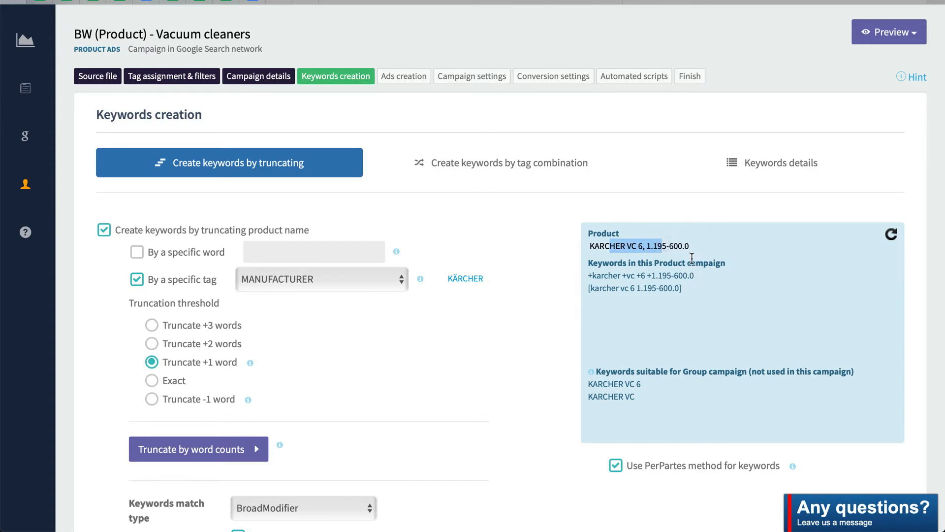
pyautogui.moveTo(683, 288); pyautogui.dragTo(589, 279)
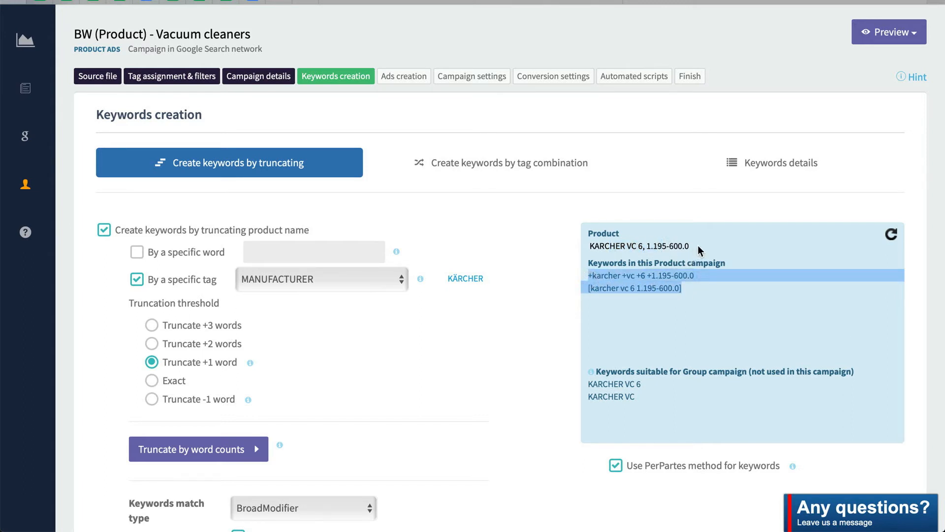
pyautogui.moveTo(695, 245); pyautogui.dragTo(592, 246)
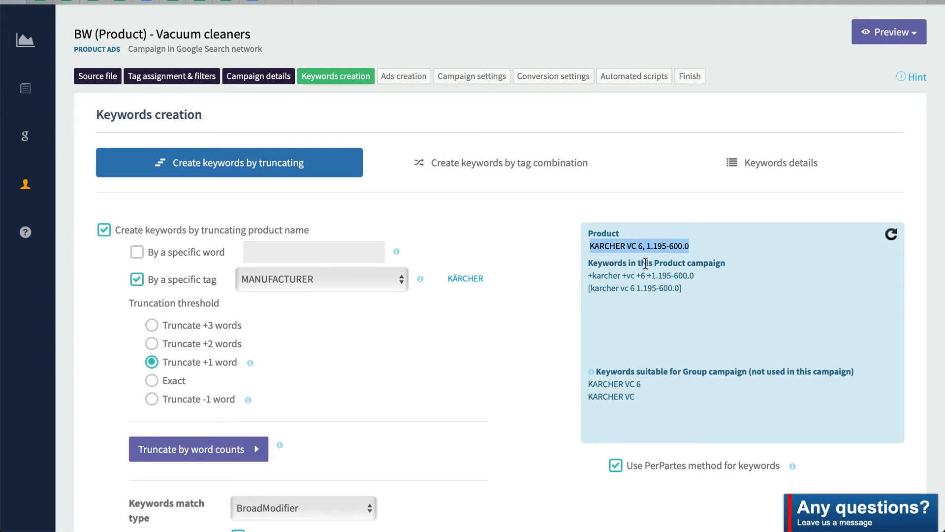
pyautogui.moveTo(694, 245); pyautogui.dragTo(643, 249)
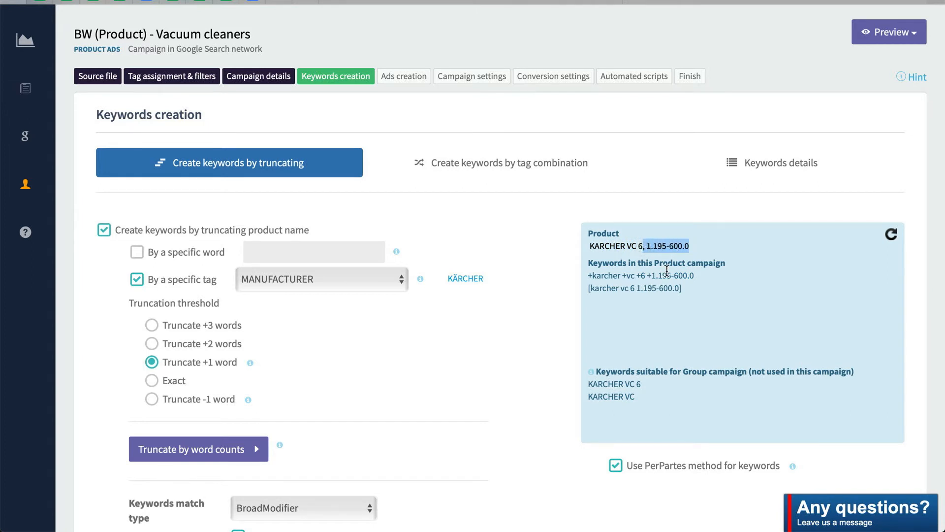
# Examine the previewed keywords suited to a Group campaign and refresh the keywords preview for another product.
pyautogui.moveTo(641, 384); pyautogui.dragTo(587, 384)
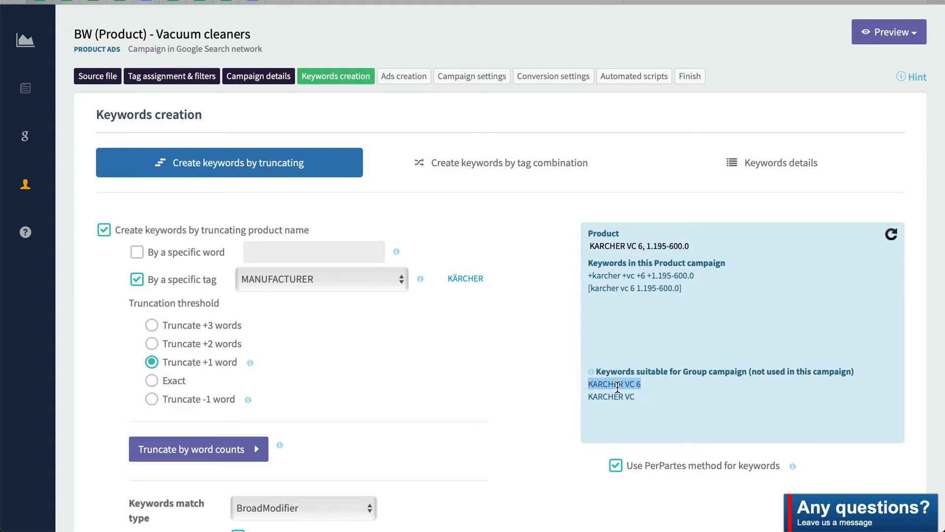
pyautogui.moveTo(635, 397); pyautogui.dragTo(586, 388)
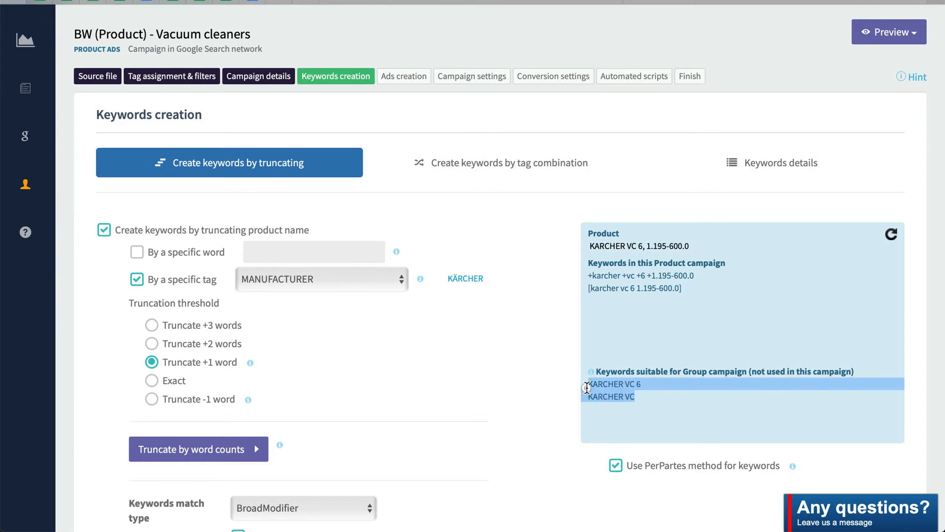
pyautogui.click(651, 397)
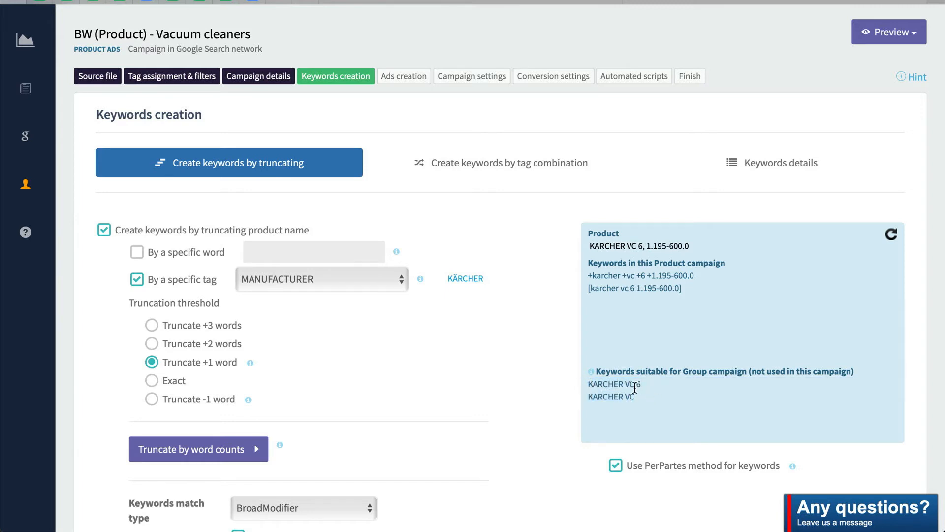
pyautogui.moveTo(595, 371)
pyautogui.mouseDown()
pyautogui.moveTo(667, 370)
pyautogui.moveTo(612, 397)
pyautogui.moveTo(589, 385)
pyautogui.mouseUp()
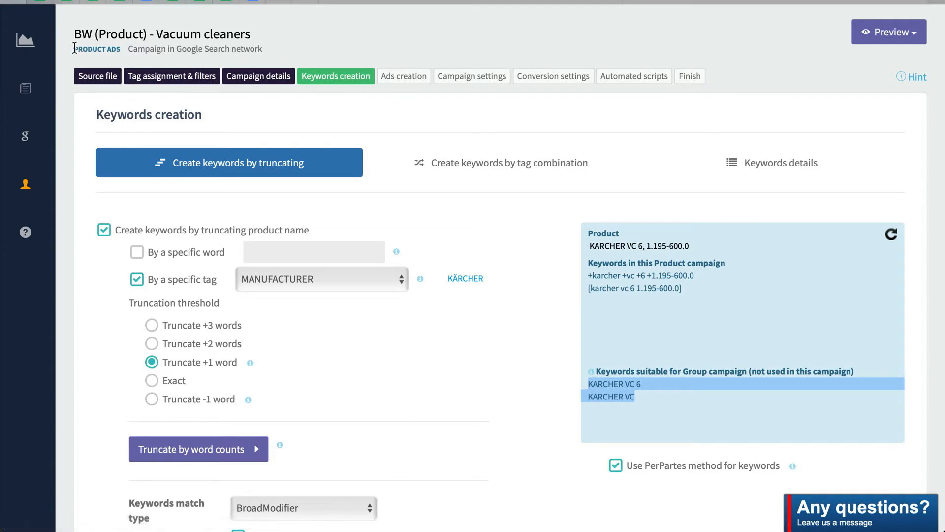
pyautogui.moveTo(74, 47); pyautogui.dragTo(122, 49)
pyautogui.click(741, 373)
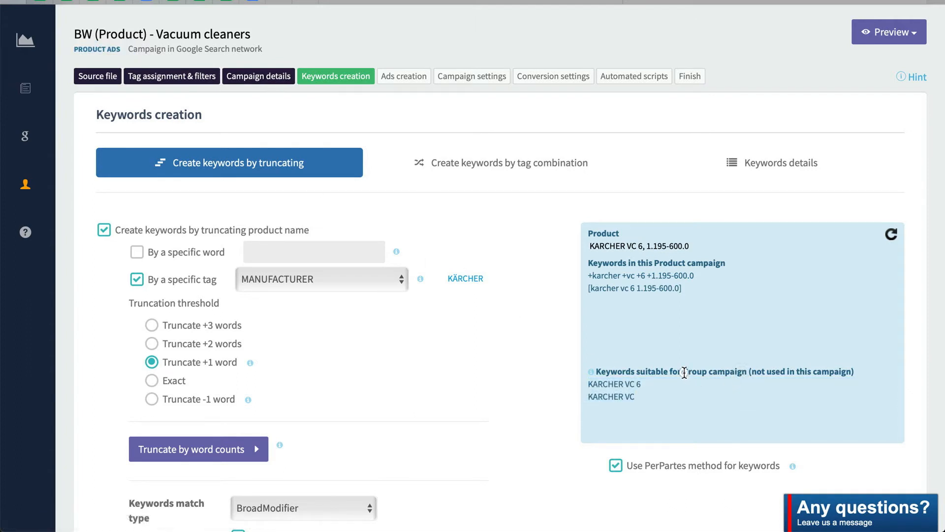
pyautogui.moveTo(685, 372); pyautogui.dragTo(747, 373)
pyautogui.click(656, 388)
pyautogui.moveTo(640, 388); pyautogui.dragTo(586, 386)
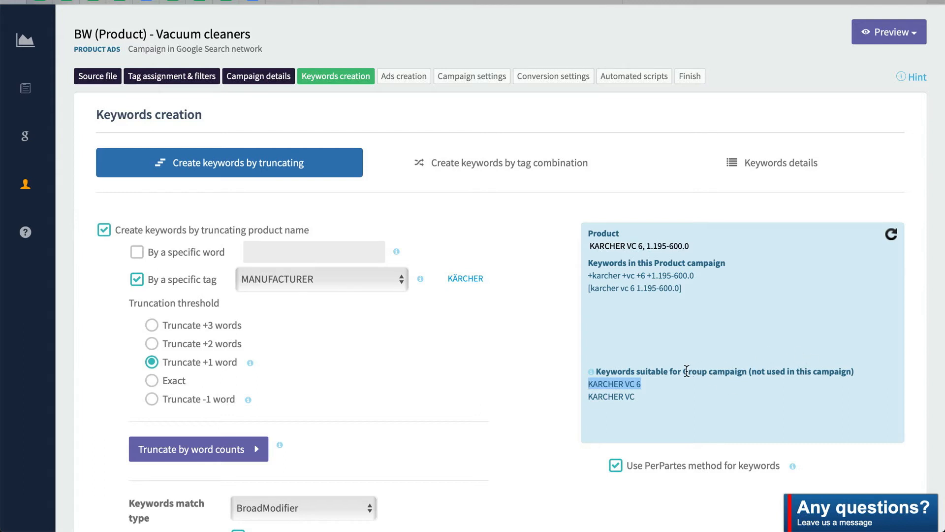
pyautogui.moveTo(680, 371); pyautogui.dragTo(744, 370)
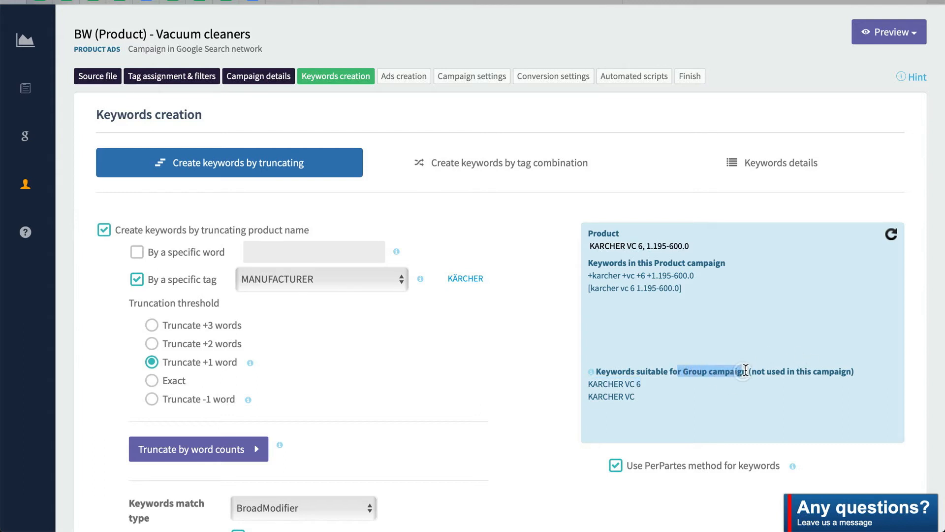
pyautogui.click(699, 378)
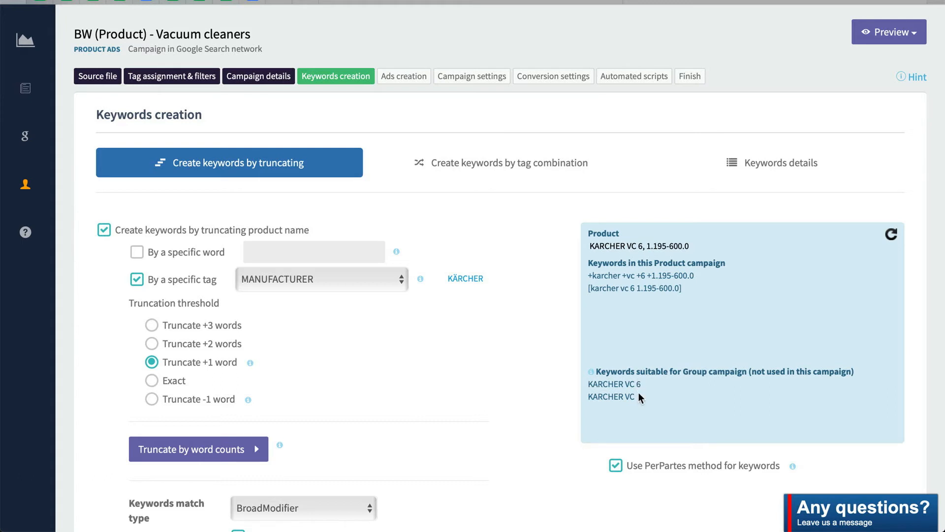
pyautogui.moveTo(639, 396); pyautogui.dragTo(585, 396)
pyautogui.click(661, 384)
pyautogui.moveTo(654, 393); pyautogui.dragTo(592, 376)
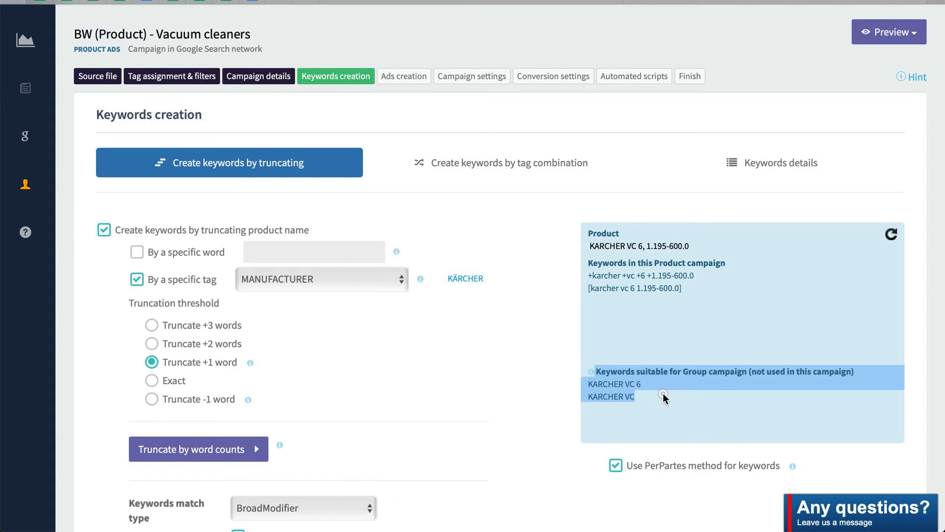
pyautogui.click(664, 398)
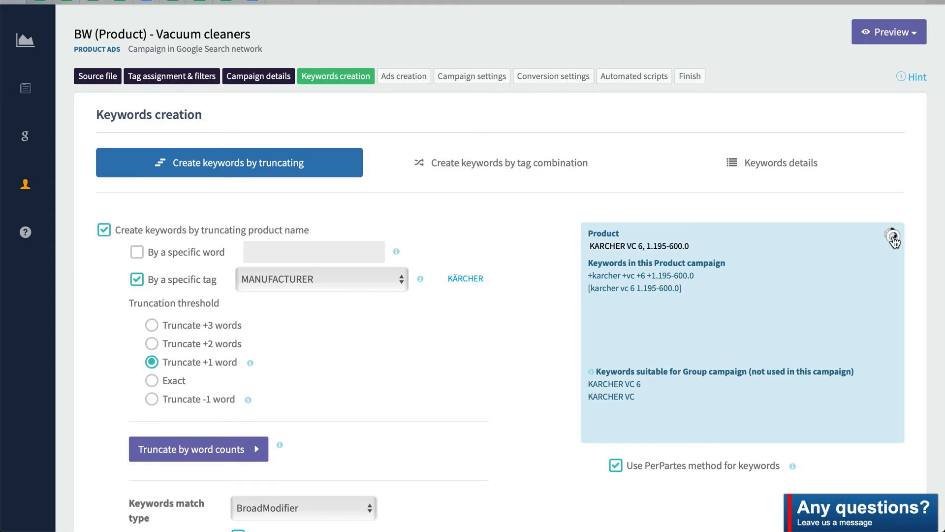
pyautogui.click(892, 237)
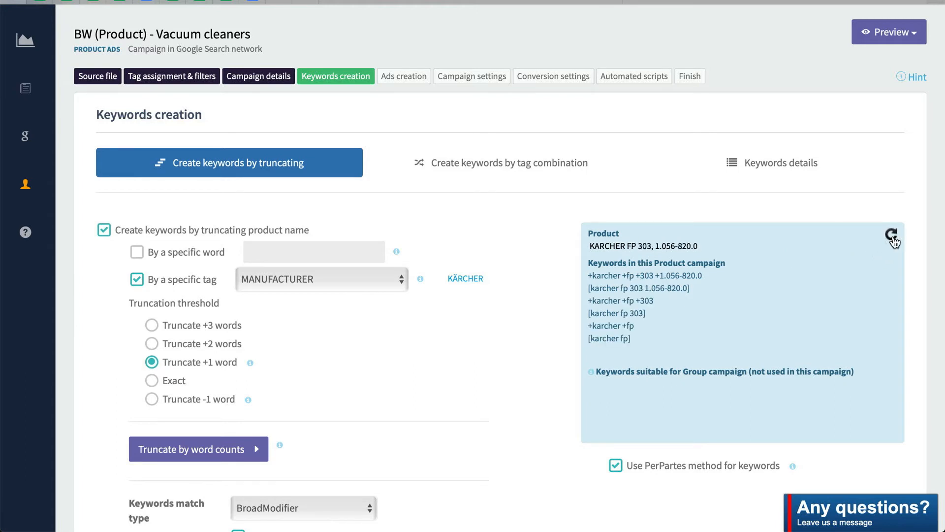
# Refresh the keywords preview twice for other products and compare the Product campaign keywords with the full product name.
pyautogui.click(893, 236)
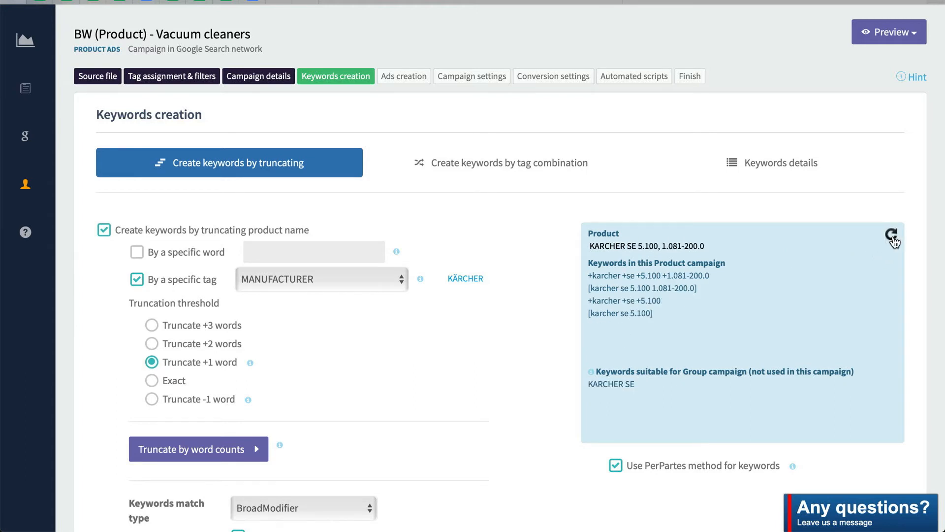
pyautogui.click(893, 236)
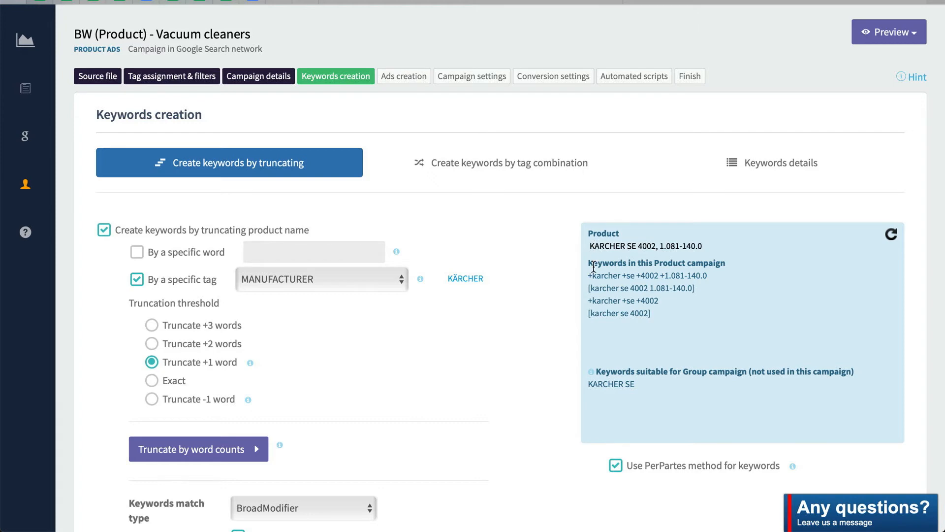
pyautogui.moveTo(589, 276); pyautogui.dragTo(656, 312)
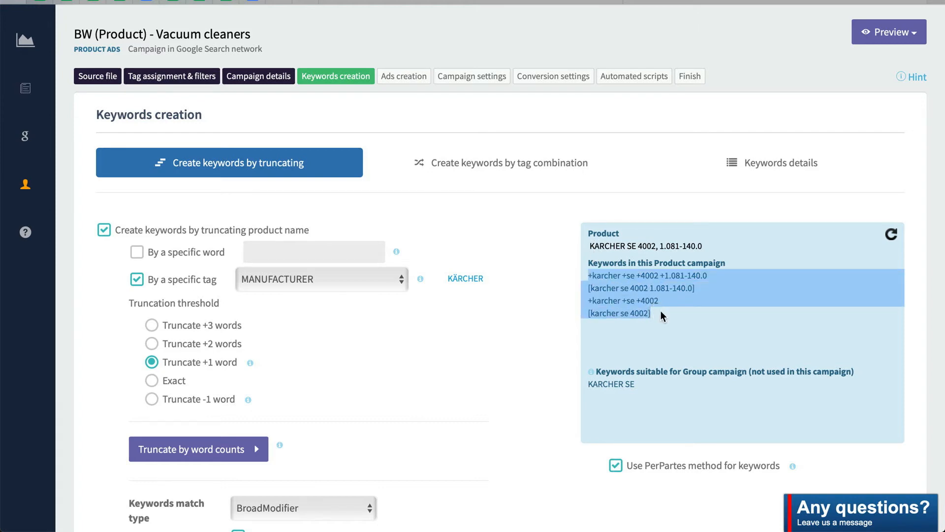
pyautogui.click(660, 311)
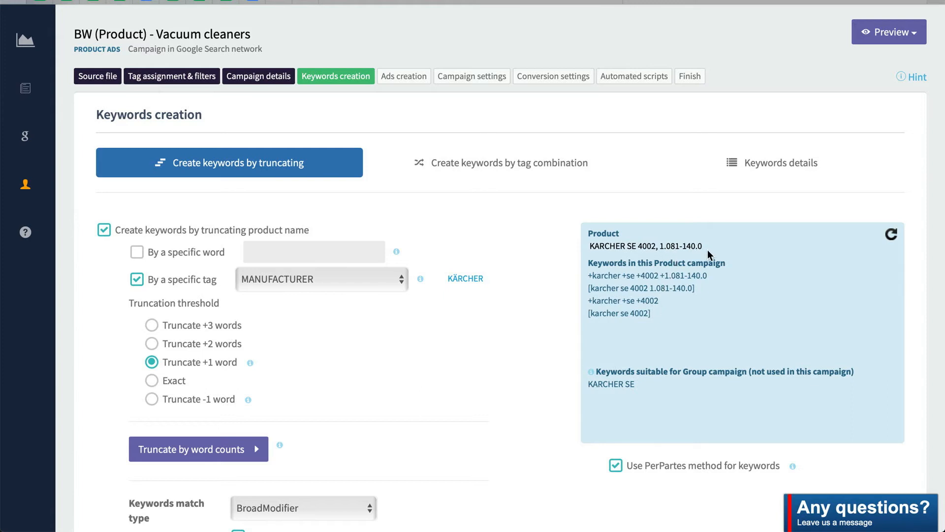
pyautogui.moveTo(707, 275); pyautogui.dragTo(592, 274)
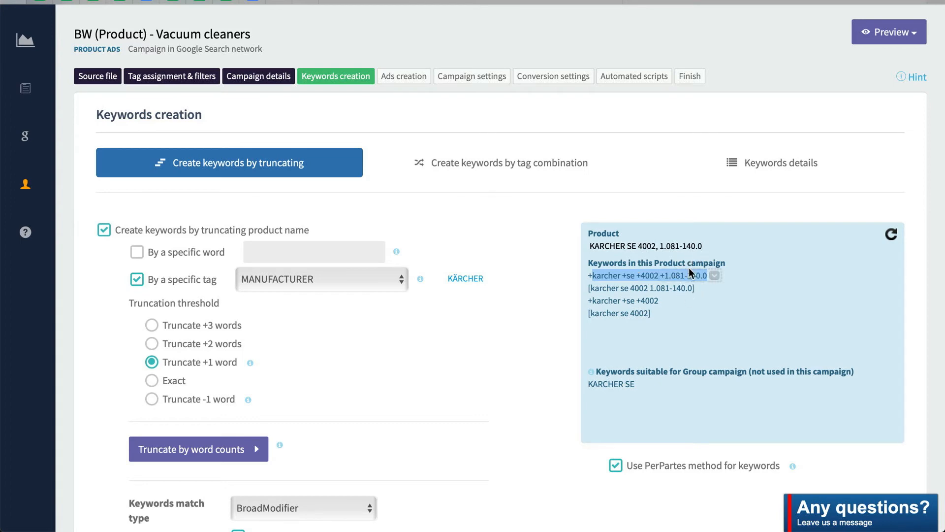
pyautogui.moveTo(703, 246); pyautogui.dragTo(658, 247)
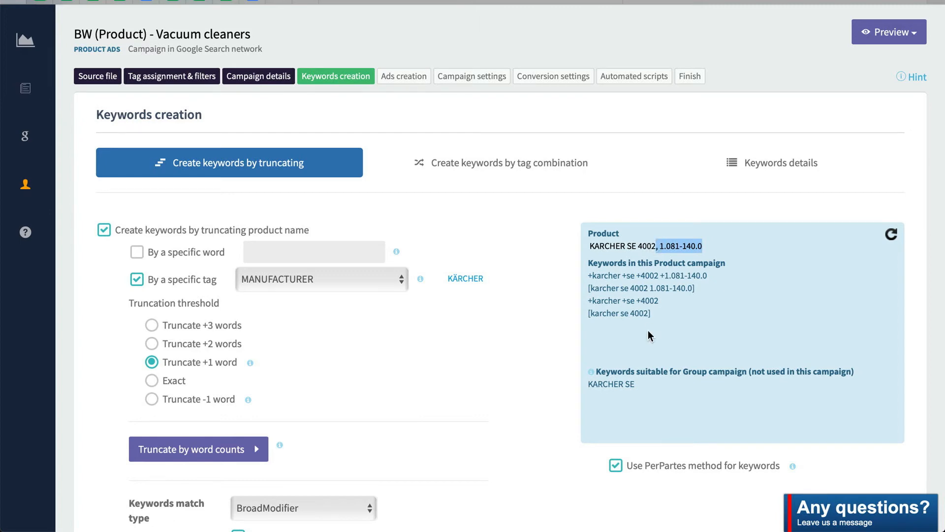
pyautogui.moveTo(659, 299); pyautogui.dragTo(589, 300)
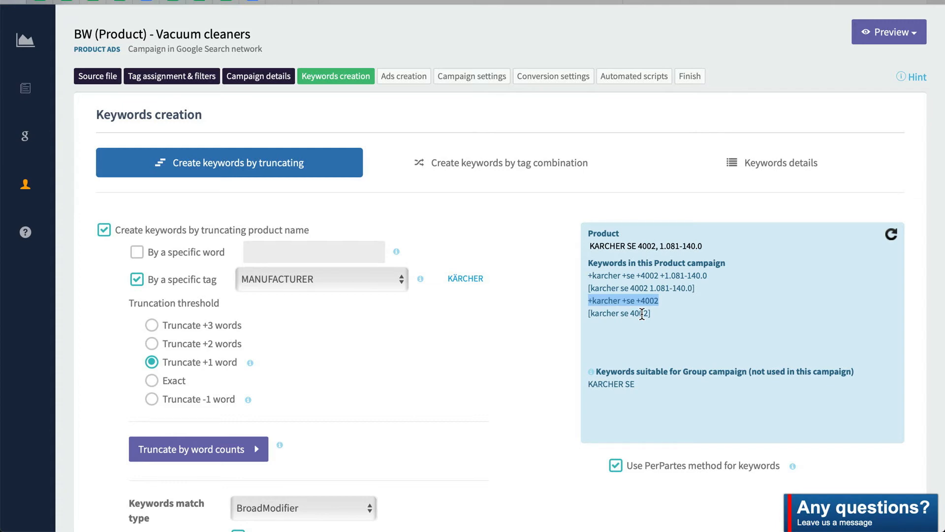
# Examine the previewed product name word by word, from the manufacturer to the product code.
pyautogui.moveTo(589, 246); pyautogui.dragTo(701, 251)
pyautogui.click(701, 250)
pyautogui.doubleClick(594, 246)
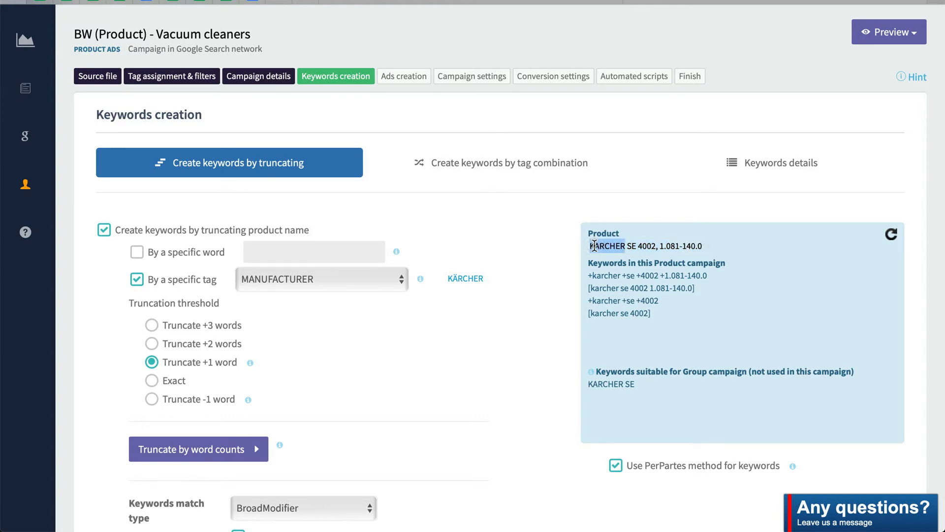
pyautogui.doubleClick(632, 246)
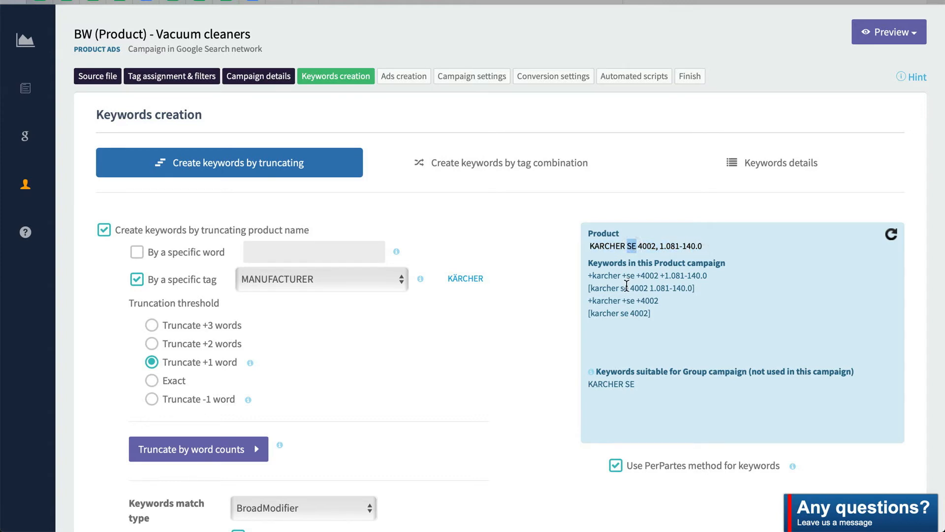
pyautogui.doubleClick(645, 246)
pyautogui.scroll(-1, 656, 248)
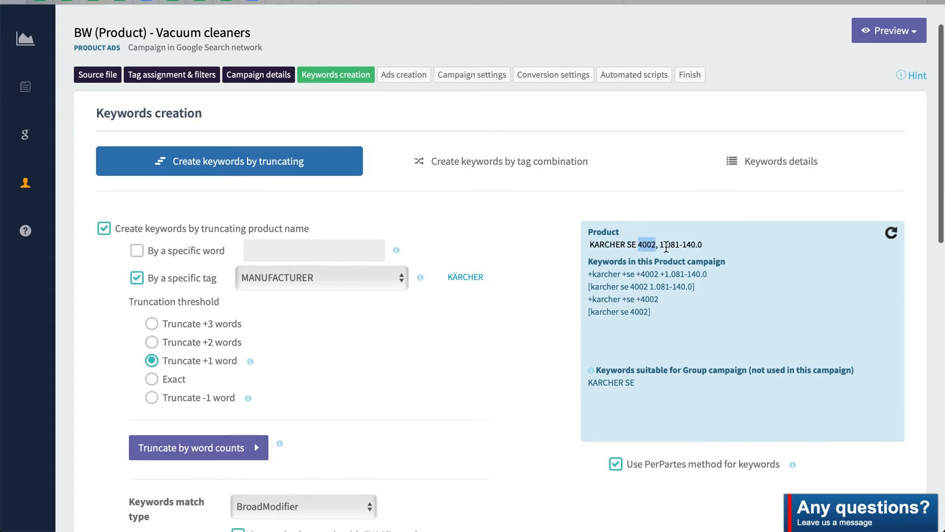
pyautogui.moveTo(660, 247); pyautogui.dragTo(714, 249)
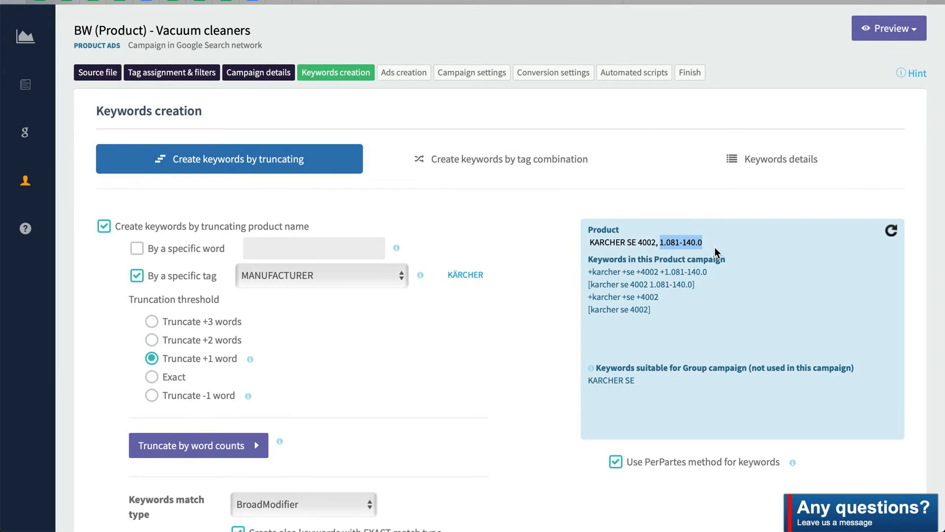
pyautogui.click(709, 243)
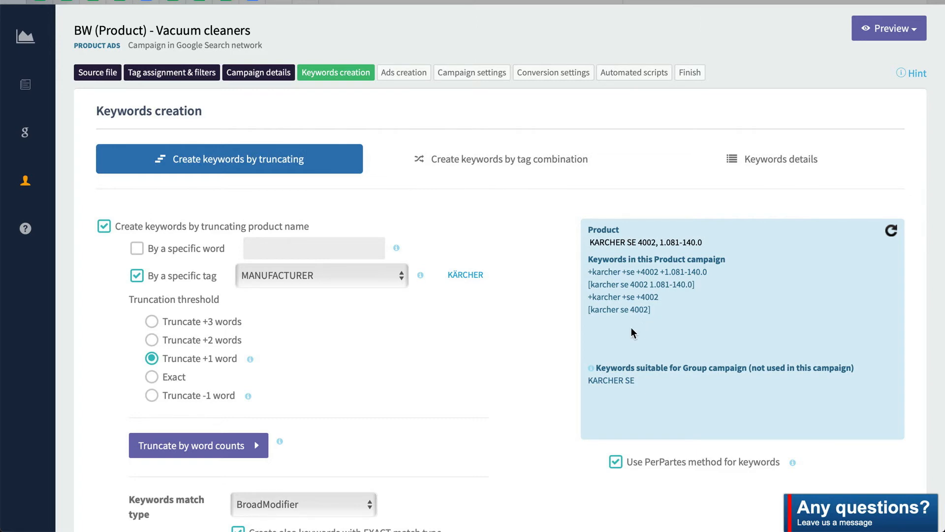
# Look at the option to use the PerPartes method for keywords below the preview.
pyautogui.scroll(-1, 625, 332)
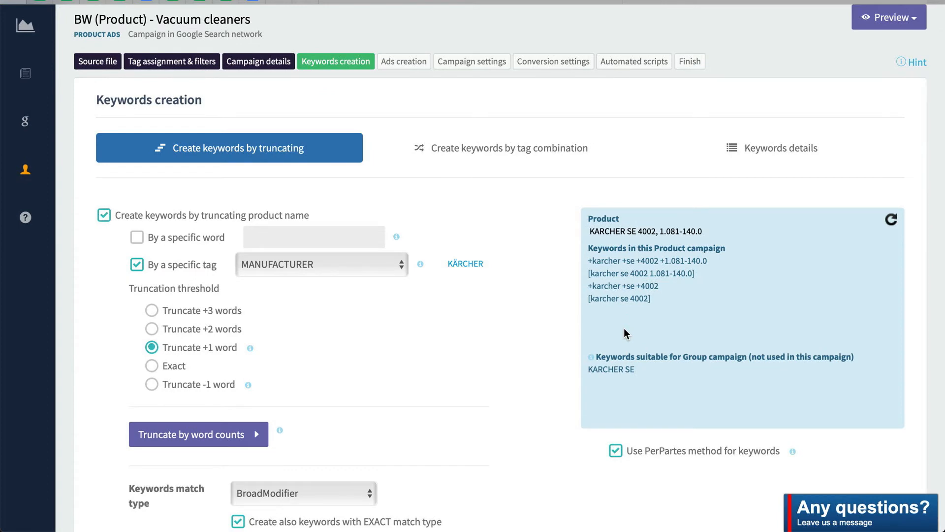
pyautogui.scroll(-2, 624, 328)
pyautogui.scroll(-3, 624, 327)
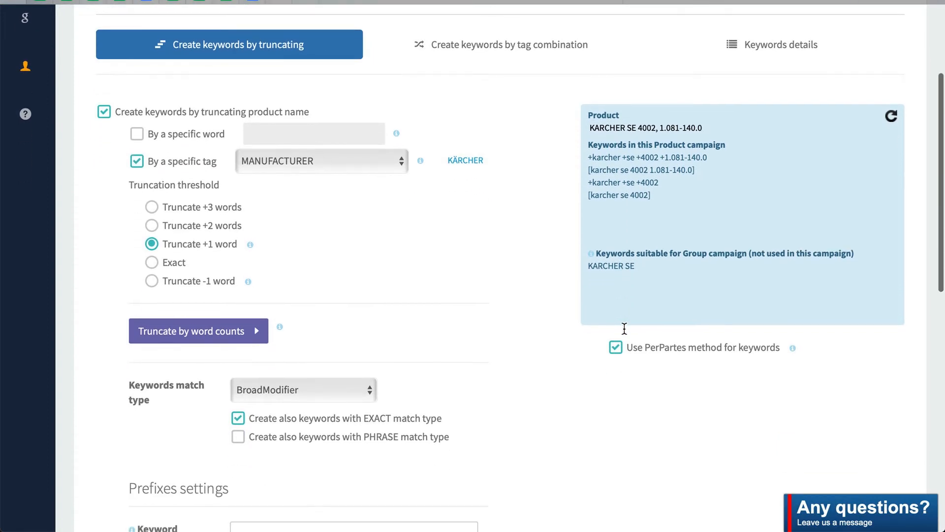
pyautogui.moveTo(779, 347); pyautogui.dragTo(634, 348)
pyautogui.click(637, 349)
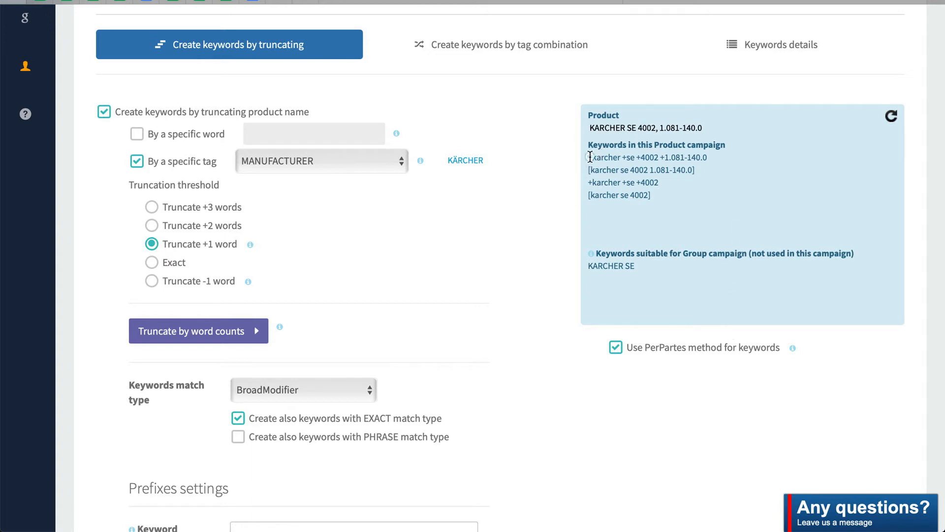
# Compare the full and shortened Product campaign keywords with the one suitable for a Group campaign.
pyautogui.moveTo(587, 157); pyautogui.dragTo(711, 167)
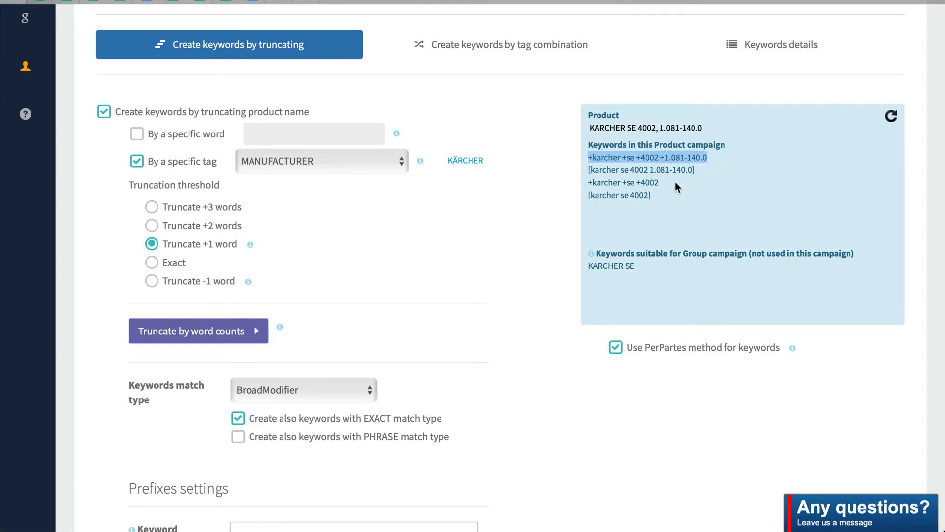
pyautogui.moveTo(650, 264); pyautogui.dragTo(586, 265)
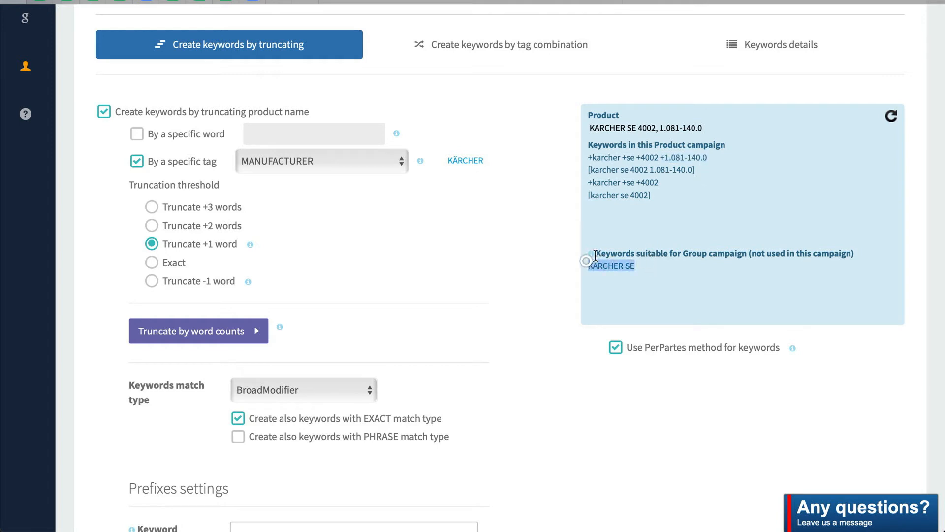
pyautogui.click(682, 166)
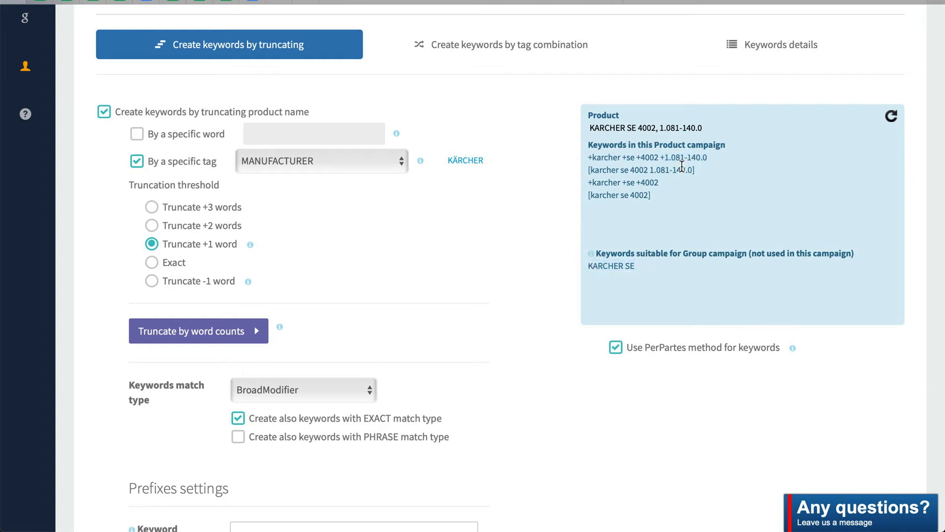
pyautogui.moveTo(711, 156); pyautogui.dragTo(588, 156)
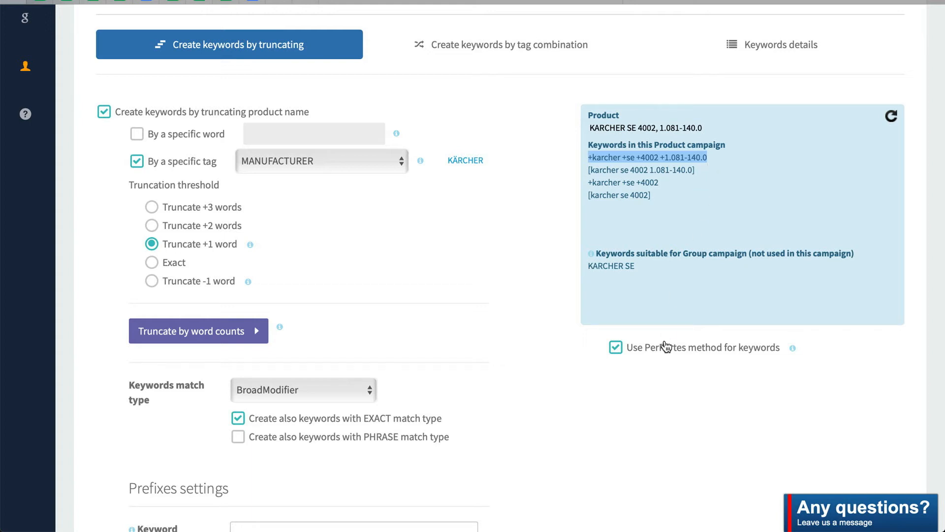
pyautogui.moveTo(660, 182); pyautogui.dragTo(583, 183)
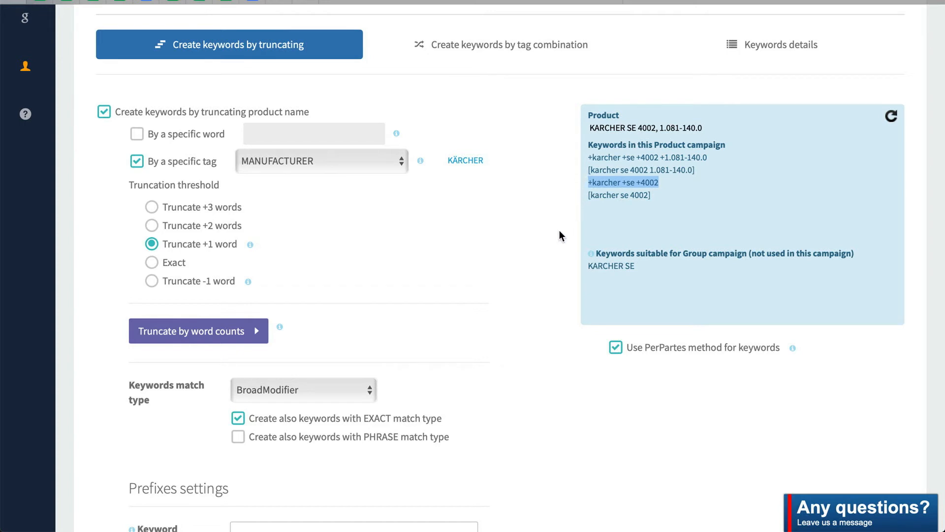
pyautogui.click(554, 288)
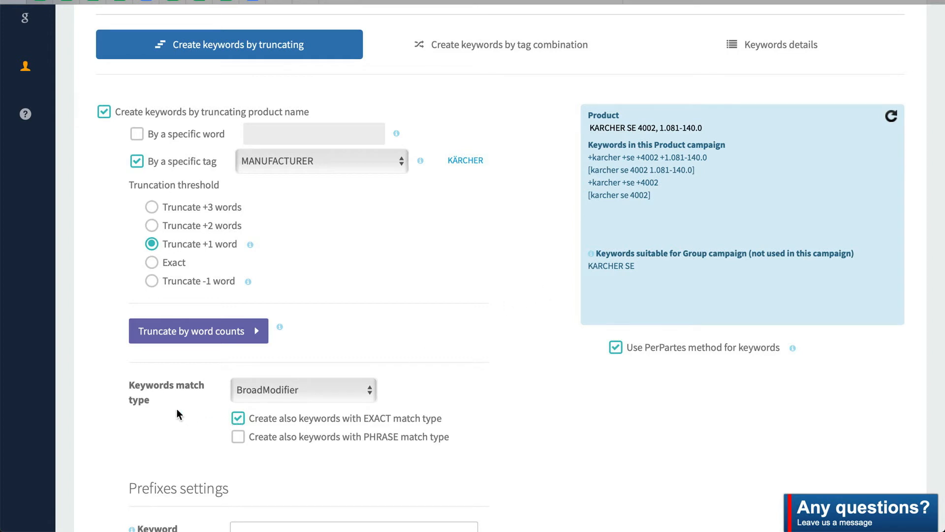
# Look through the available keyword match types, keep BroadModifier and check the previewed keywords against it.
pyautogui.scroll(-1, 165, 394)
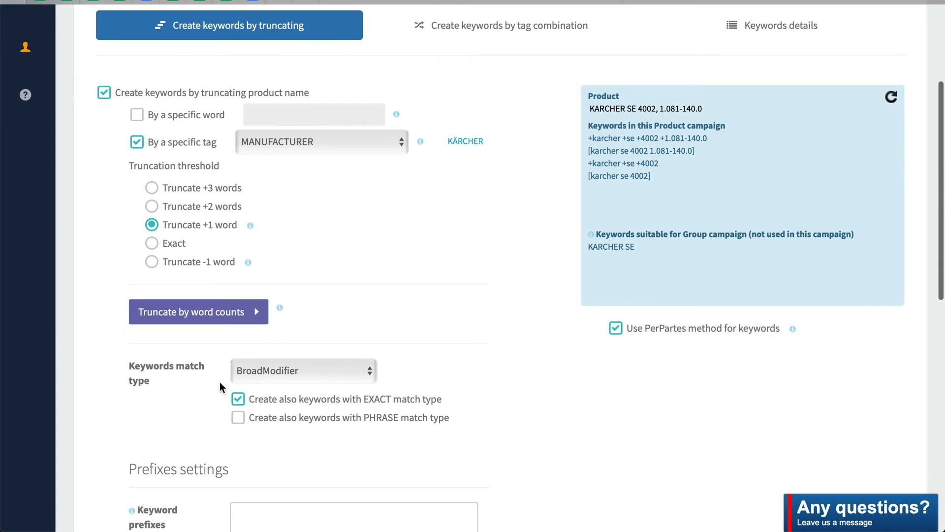
pyautogui.click(299, 372)
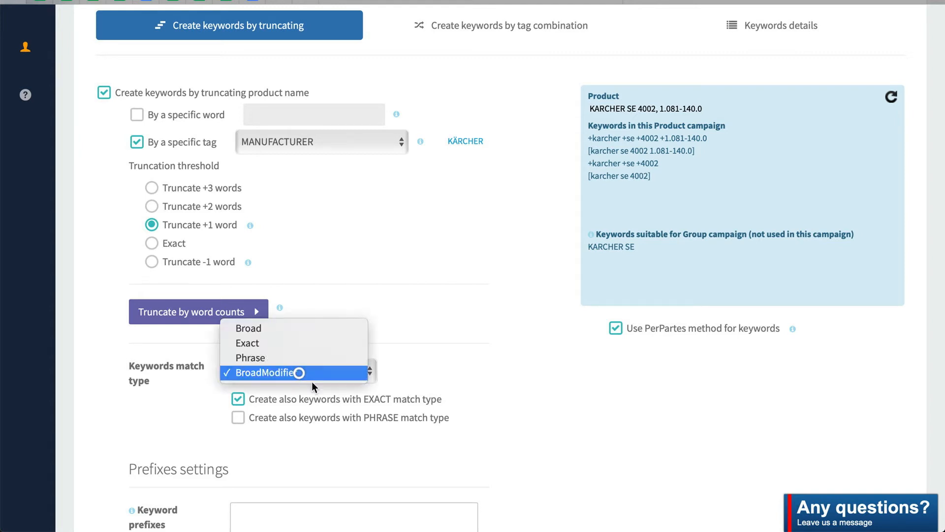
pyautogui.click(299, 371)
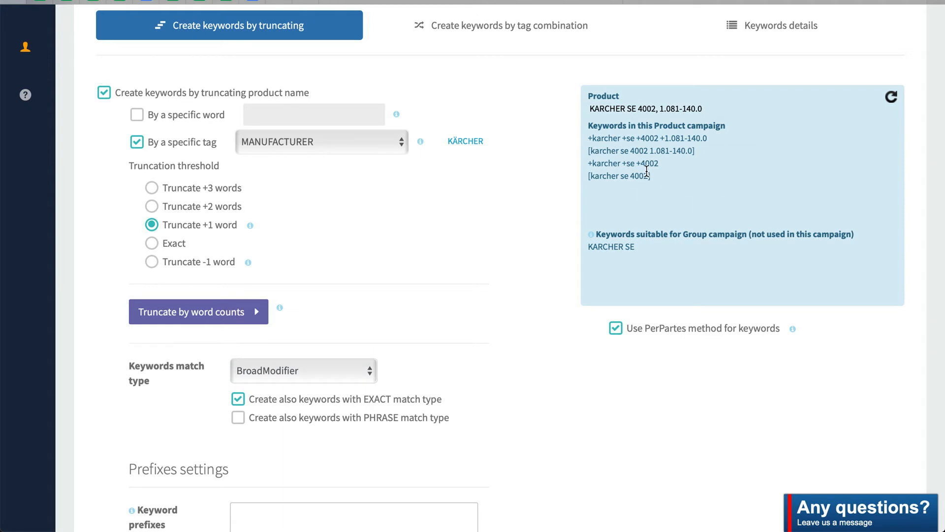
pyautogui.moveTo(661, 176); pyautogui.dragTo(584, 132)
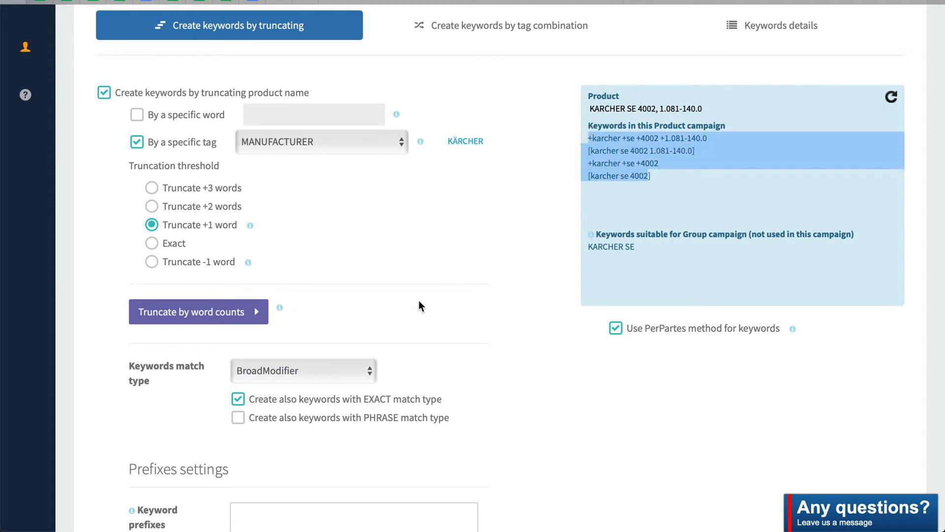
# Set the keywords match type to Exact, regenerate the preview and examine the resulting keywords.
pyautogui.click(325, 377)
pyautogui.click(313, 343)
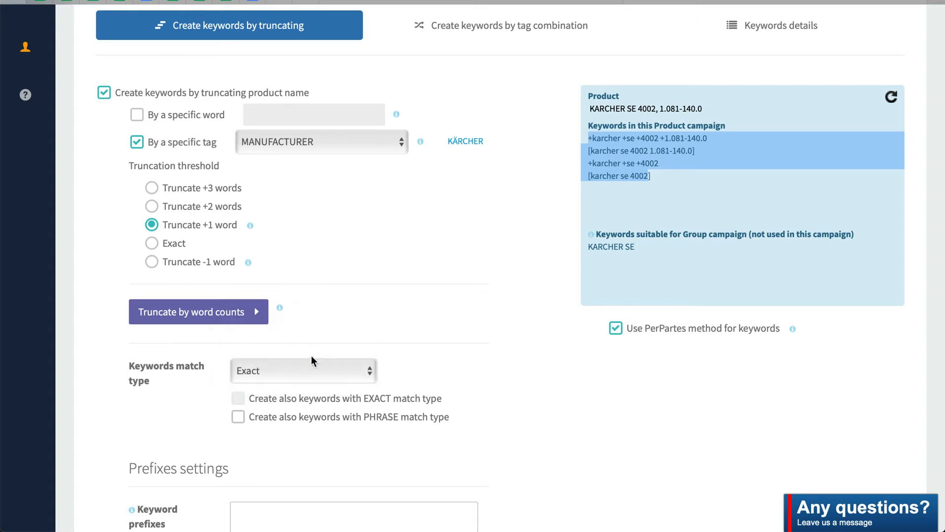
pyautogui.click(893, 97)
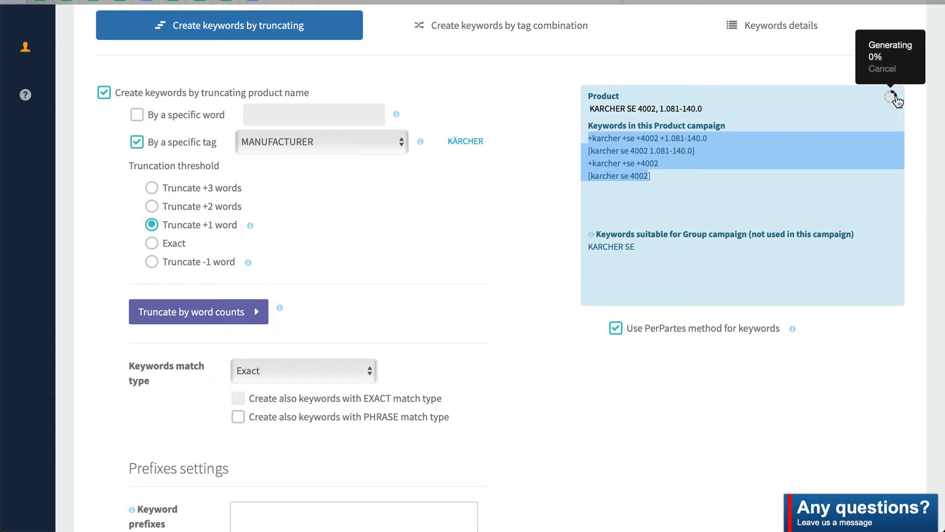
pyautogui.click(891, 98)
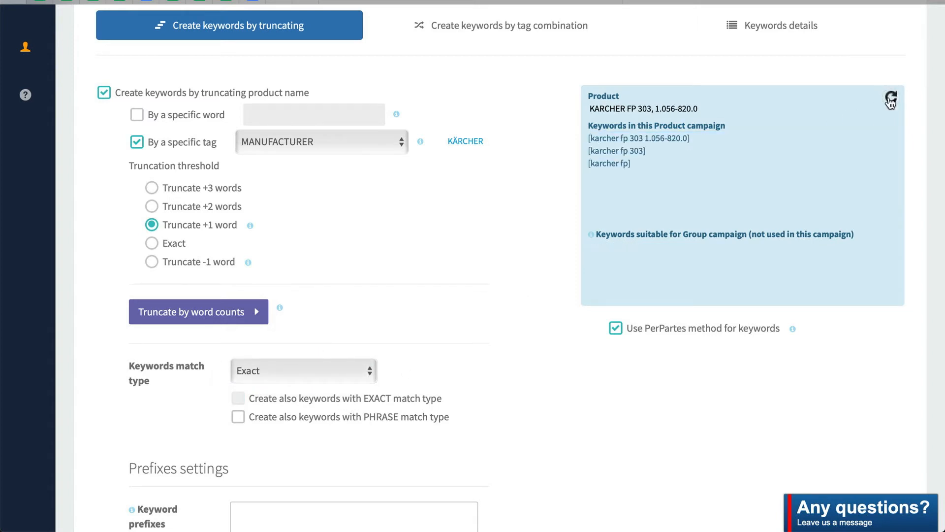
pyautogui.moveTo(631, 163); pyautogui.dragTo(582, 141)
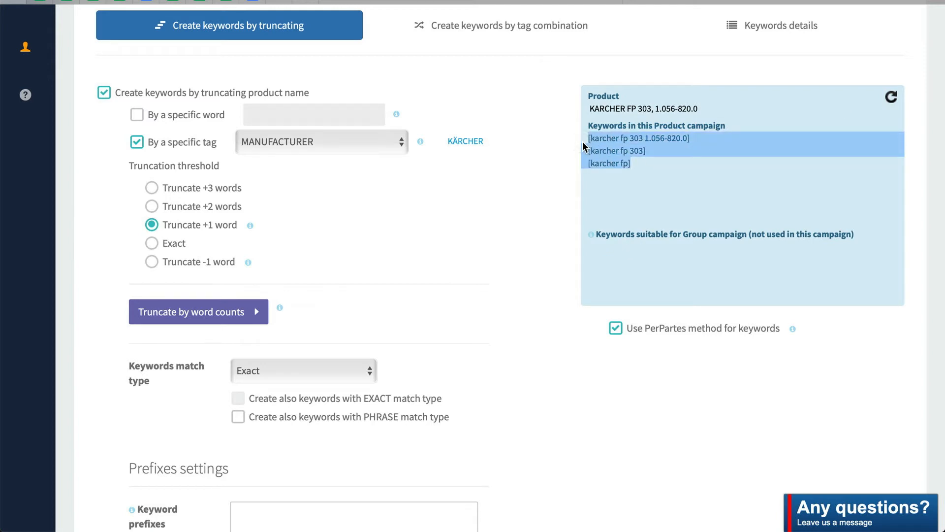
pyautogui.click(582, 141)
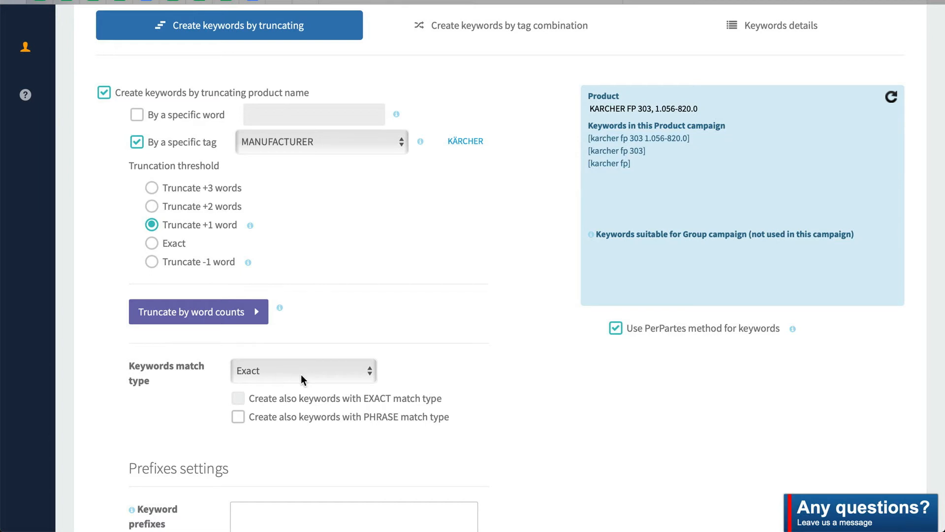
# Set the keywords match type back to BroadModifier, keeping the additional EXACT match keywords enabled.
pyautogui.scroll(-1, 302, 378)
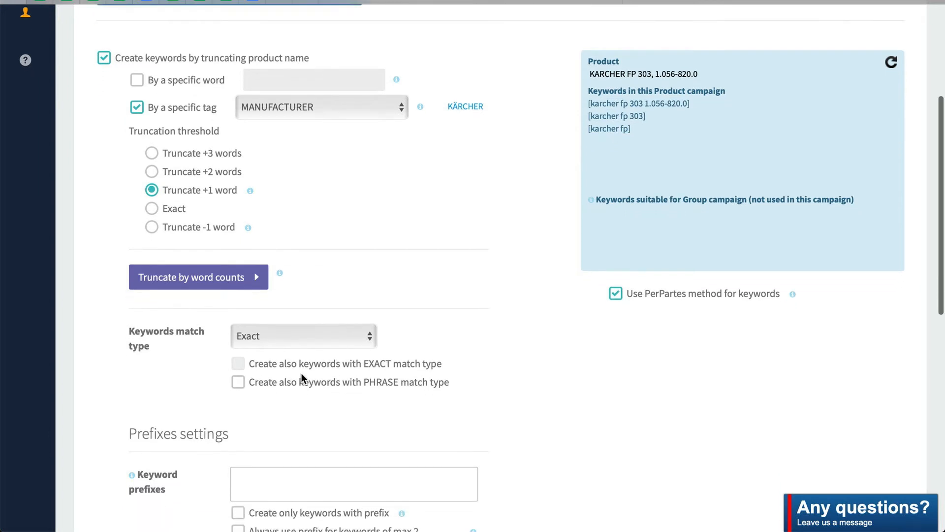
pyautogui.click(246, 340)
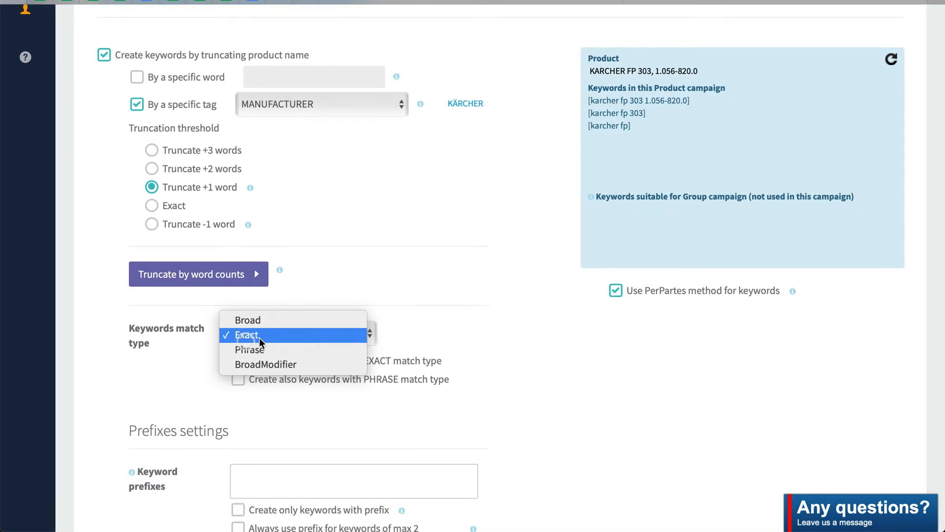
pyautogui.click(302, 364)
pyautogui.click(303, 364)
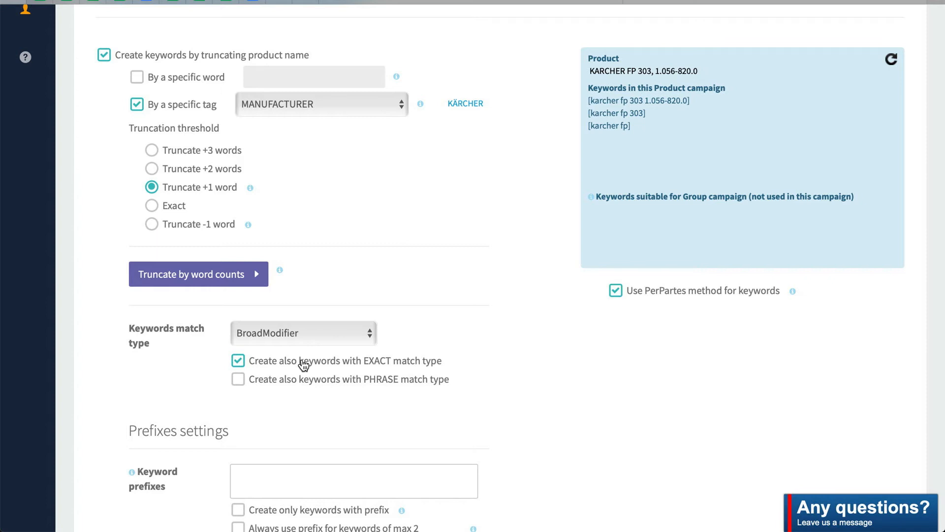
# Add "vacuum cleaner" as a keyword prefix in the prefixes settings and regenerate the keyword preview.
pyautogui.scroll(-4, 298, 365)
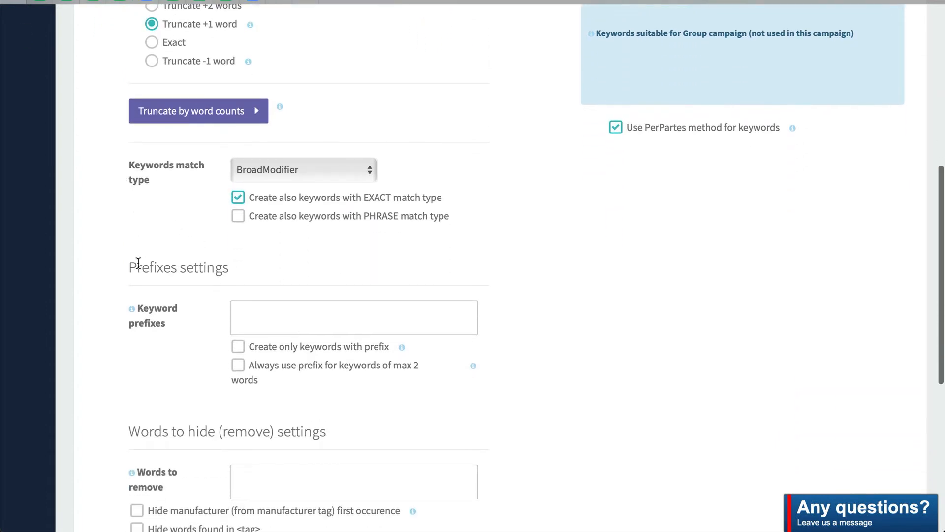
pyautogui.moveTo(127, 270); pyautogui.dragTo(224, 269)
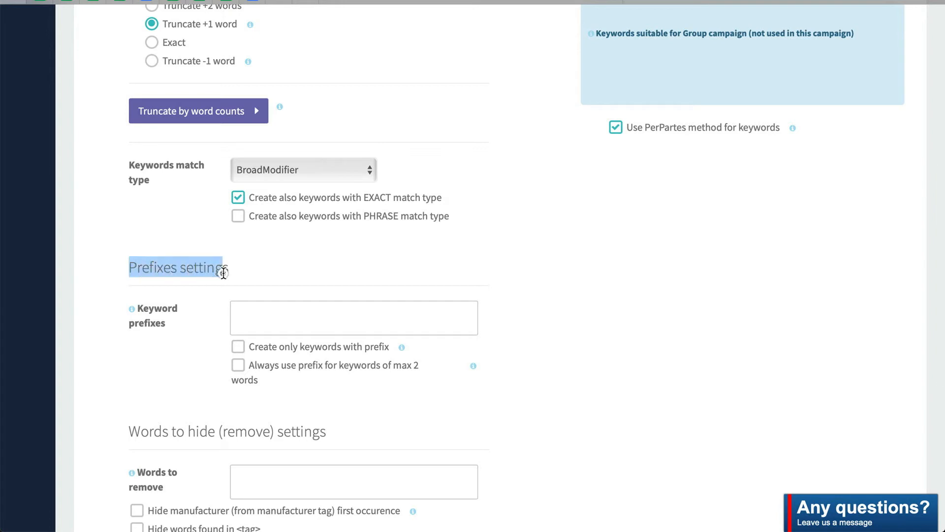
pyautogui.click(294, 318)
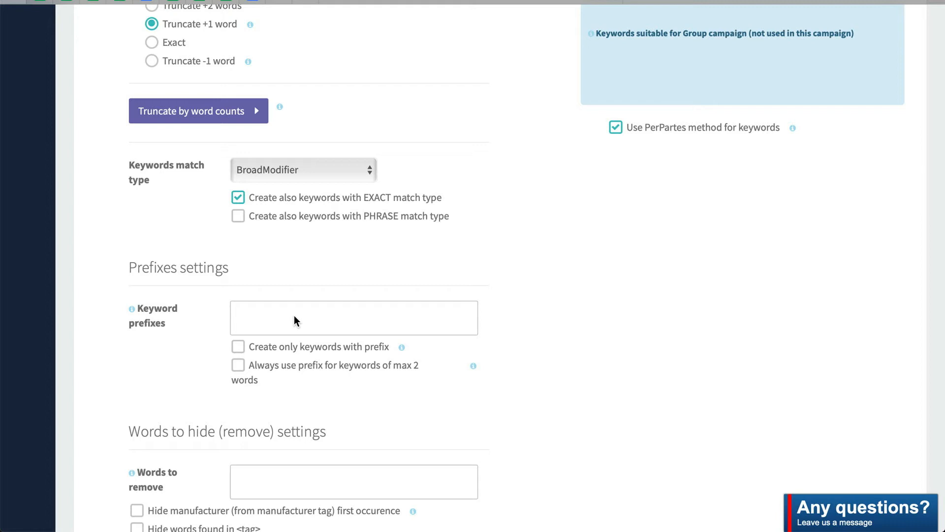
pyautogui.write('vacuu')
pyautogui.write('m cle')
pyautogui.write('aner')
pyautogui.press('Return')
pyautogui.scroll(3, 695, 201)
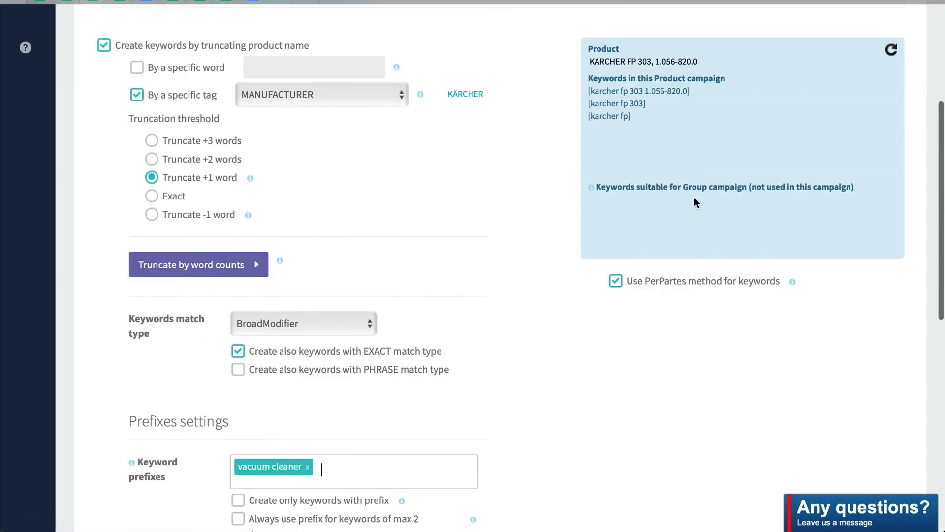
pyautogui.click(891, 49)
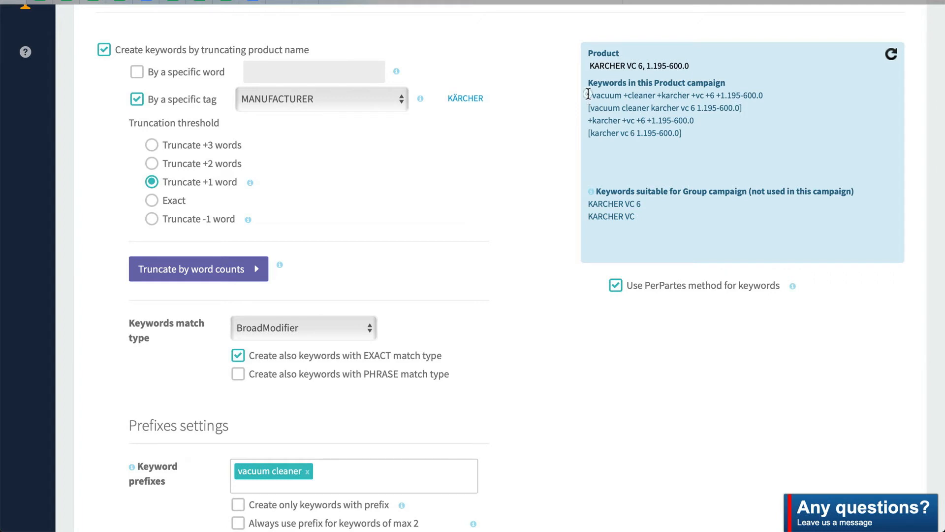
# Compare the previewed Product campaign keywords that carry the prefix with those that do not.
pyautogui.moveTo(588, 95); pyautogui.dragTo(742, 107)
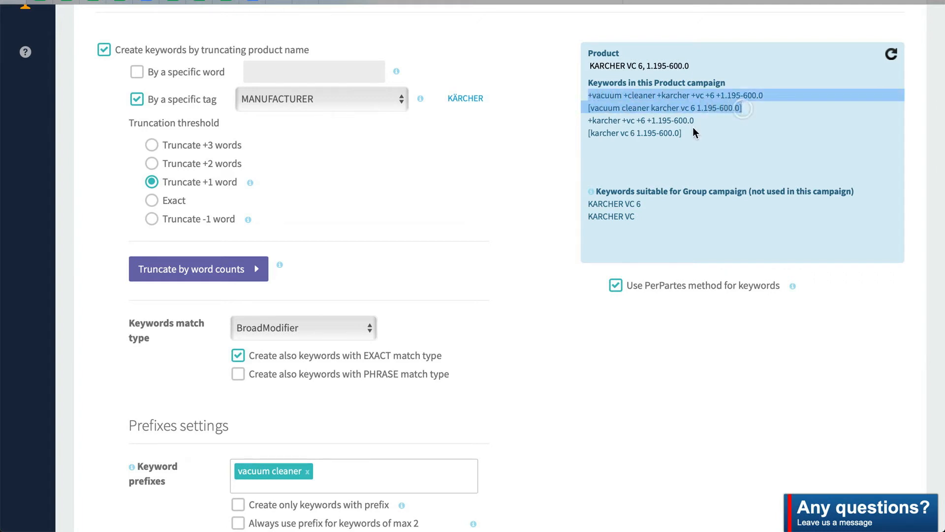
pyautogui.doubleClick(597, 107)
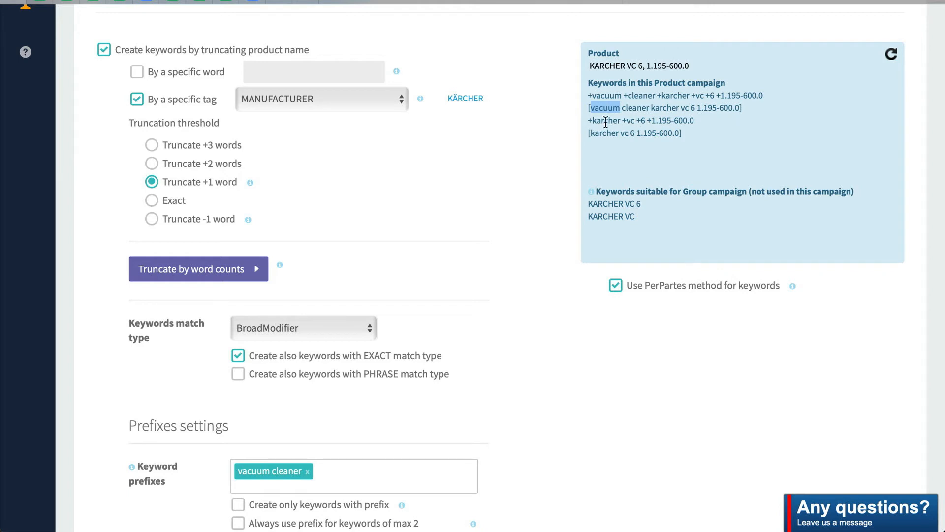
pyautogui.moveTo(589, 120); pyautogui.dragTo(709, 139)
pyautogui.click(610, 157)
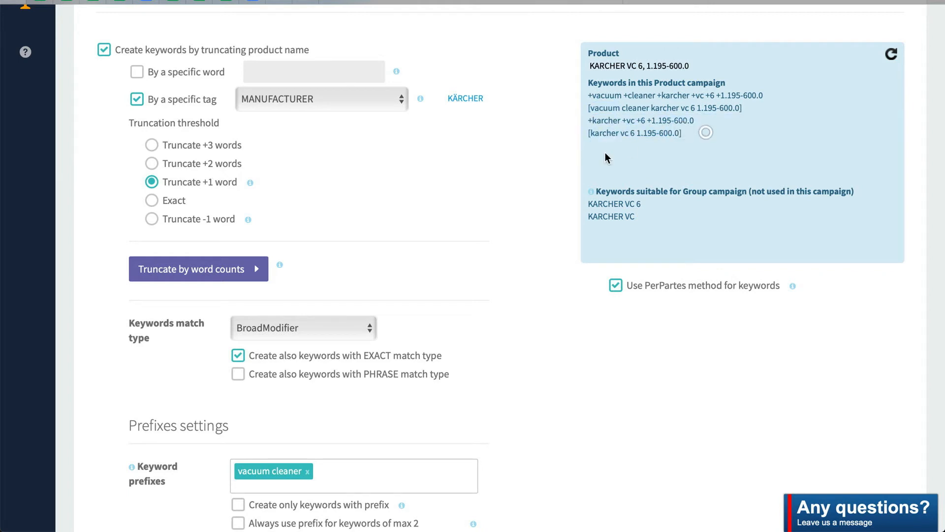
# Restrict the campaign to creating only keywords with the prefix, regenerate the preview and check the listed keywords.
pyautogui.scroll(-3, 528, 176)
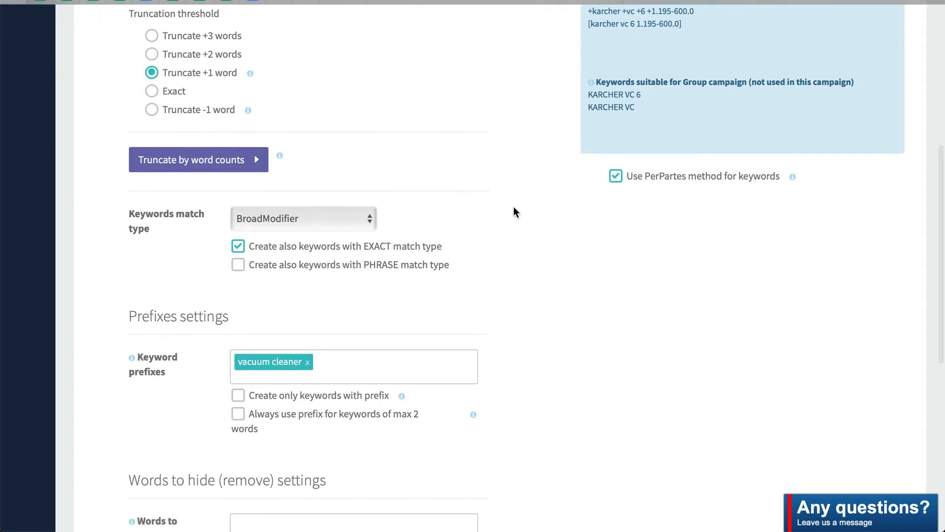
pyautogui.click(258, 402)
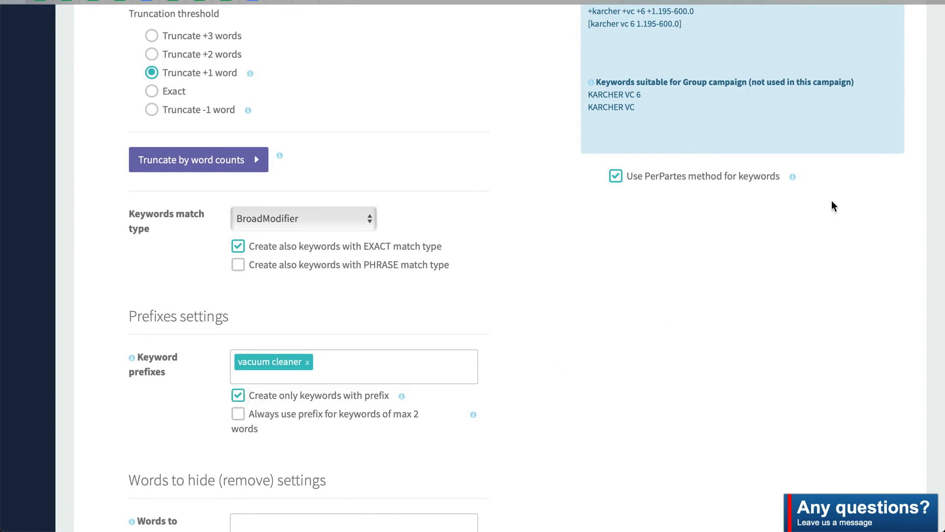
pyautogui.scroll(3, 832, 200)
pyautogui.click(890, 103)
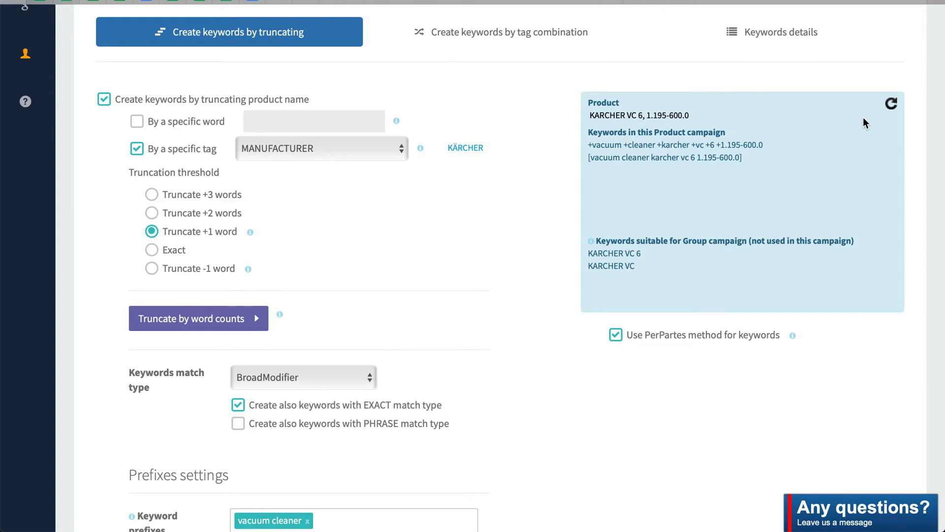
pyautogui.moveTo(586, 142); pyautogui.dragTo(642, 157)
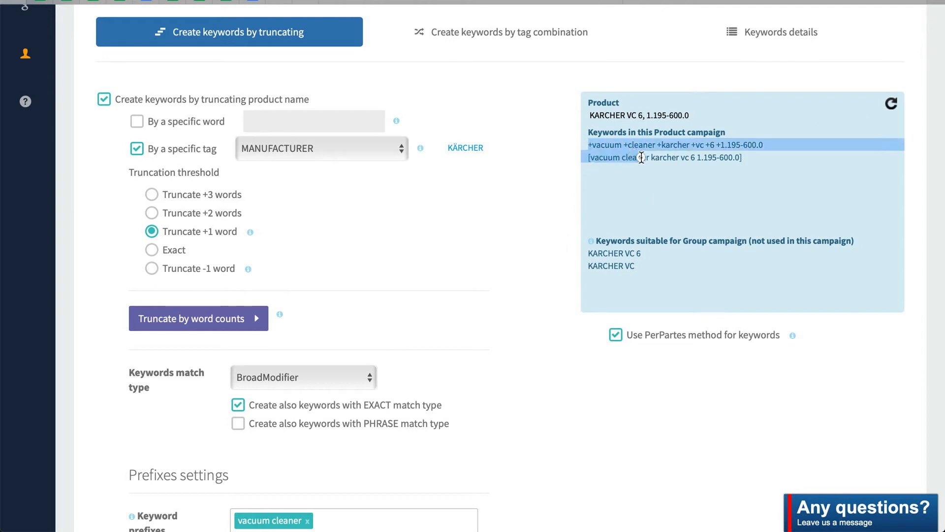
# Turn off creating only keywords with prefix and remove the "vacuum cleaner" prefix.
pyautogui.scroll(-2, 529, 267)
pyautogui.click(529, 267)
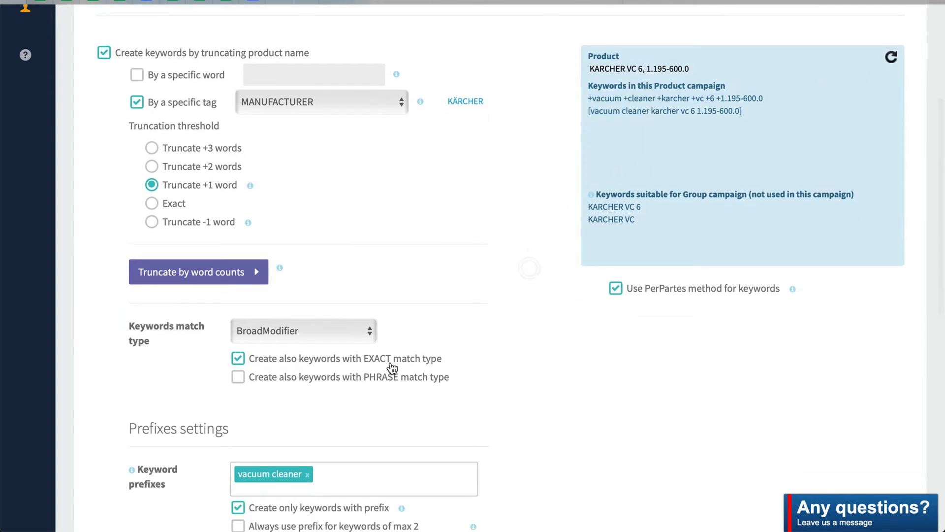
pyautogui.scroll(-2, 344, 355)
pyautogui.click(236, 452)
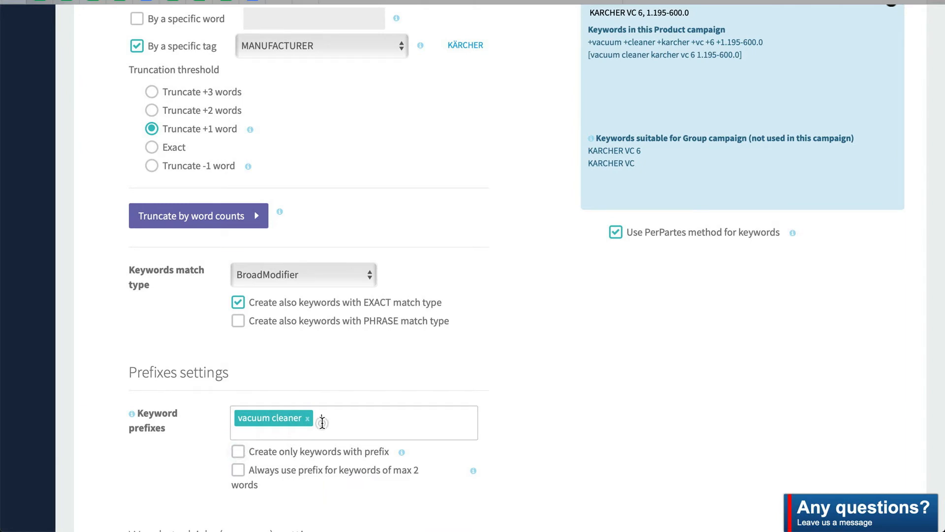
pyautogui.click(307, 418)
# Enable hiding words found in a tag, choose the MANUFACTURER tag and regenerate the keyword preview.
pyautogui.scroll(-6, 435, 356)
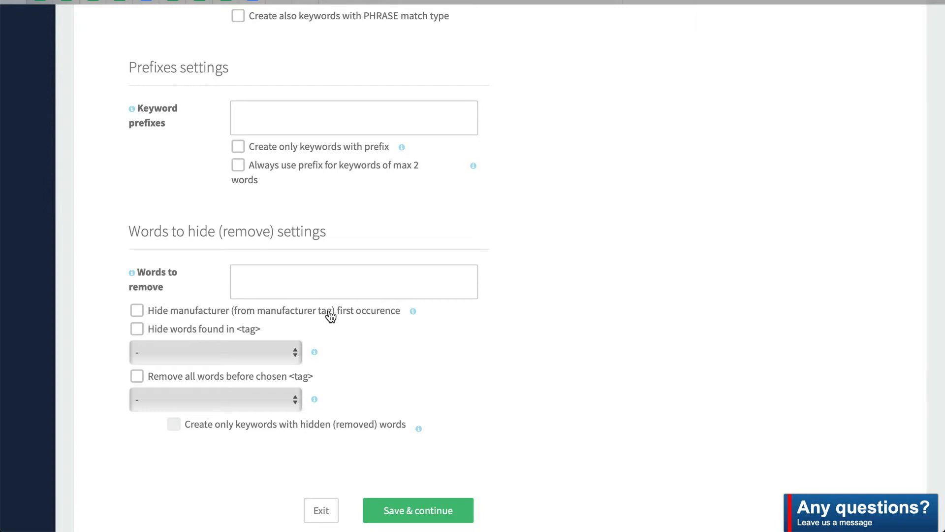
pyautogui.click(197, 330)
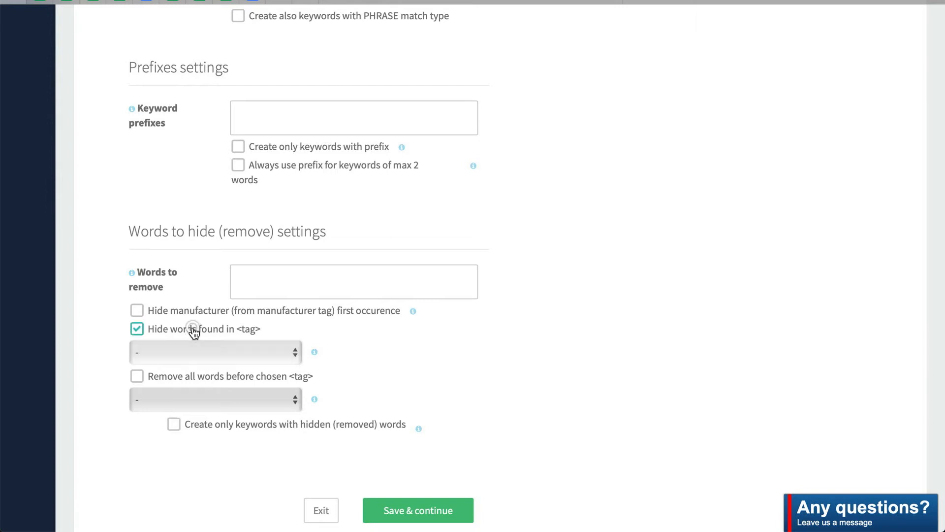
pyautogui.click(254, 353)
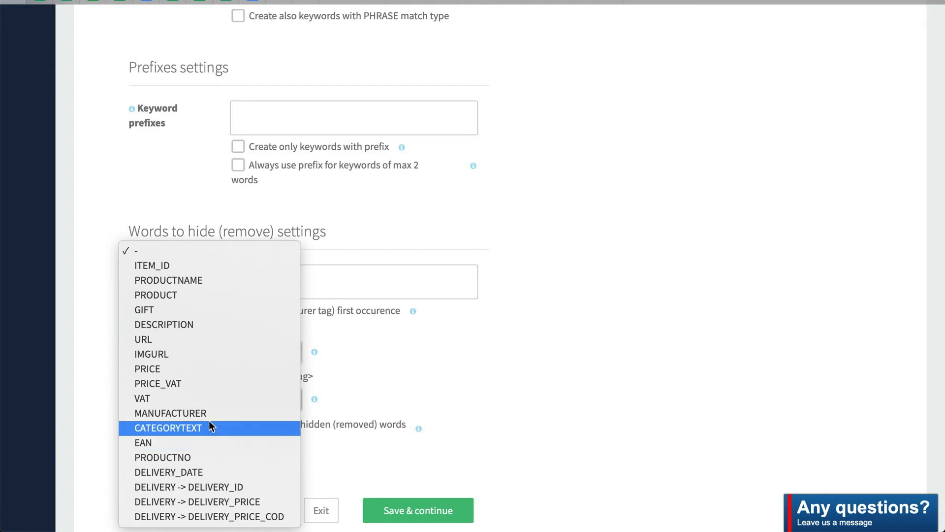
pyautogui.click(205, 414)
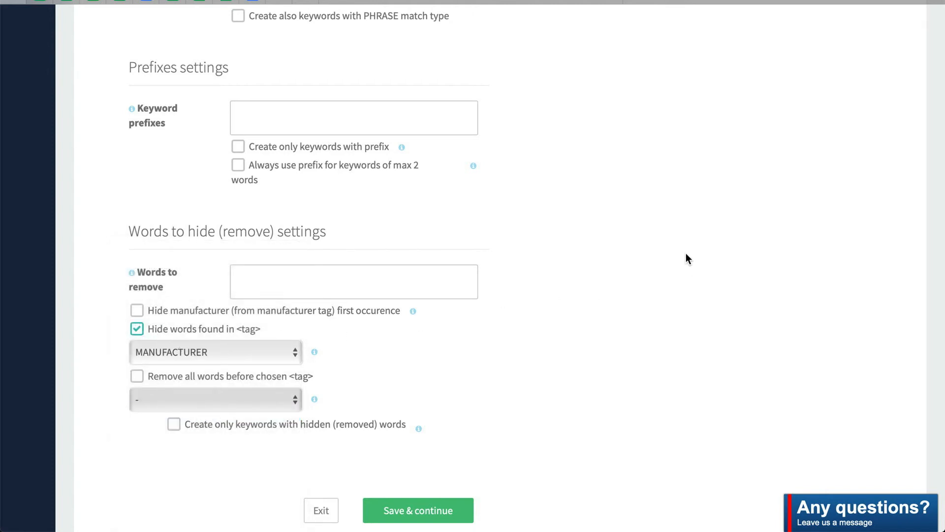
pyautogui.scroll(9, 688, 259)
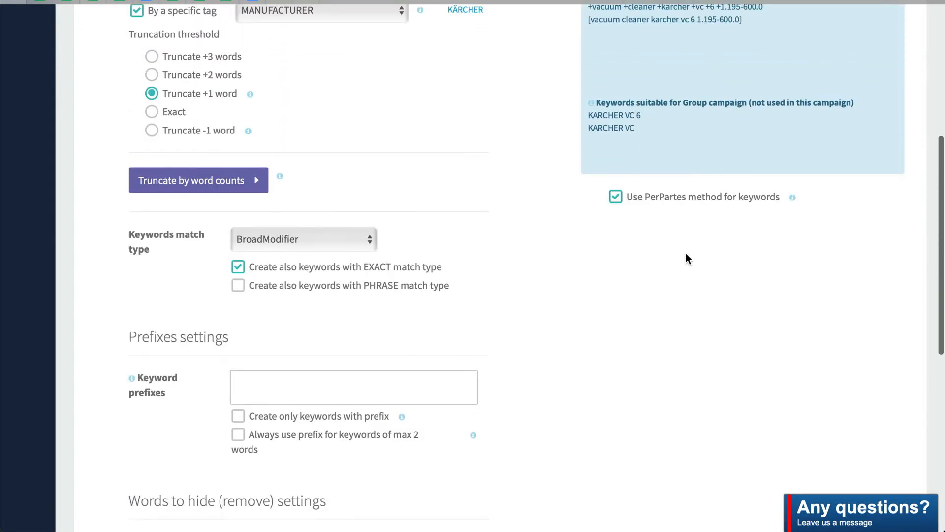
pyautogui.click(892, 127)
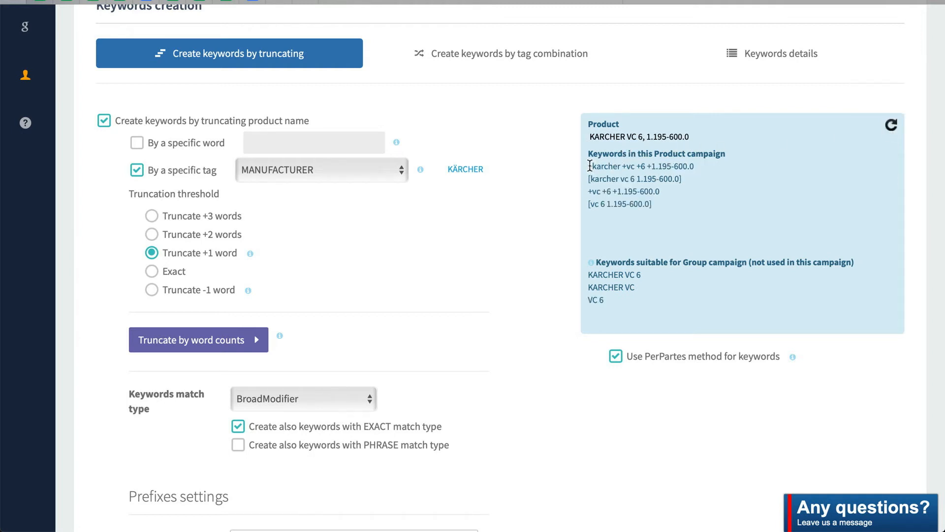
# Compare the previewed Product campaign keywords with and without the manufacturer name.
pyautogui.moveTo(589, 166); pyautogui.dragTo(684, 175)
pyautogui.doubleClick(606, 170)
pyautogui.moveTo(588, 191); pyautogui.dragTo(655, 204)
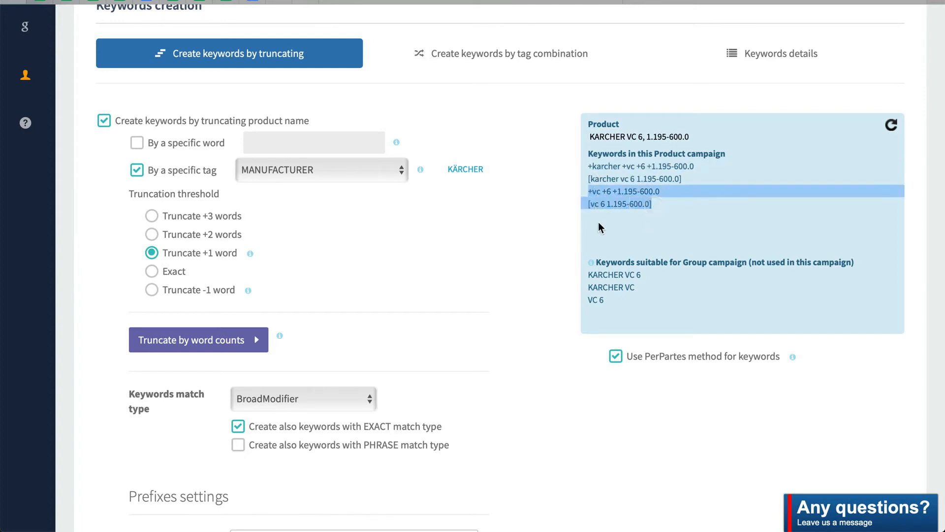
pyautogui.click(561, 225)
# Try creating only keywords with hidden words, then disable that option and the hiding of words found in the tag.
pyautogui.scroll(-9, 562, 224)
pyautogui.scroll(-1, 557, 226)
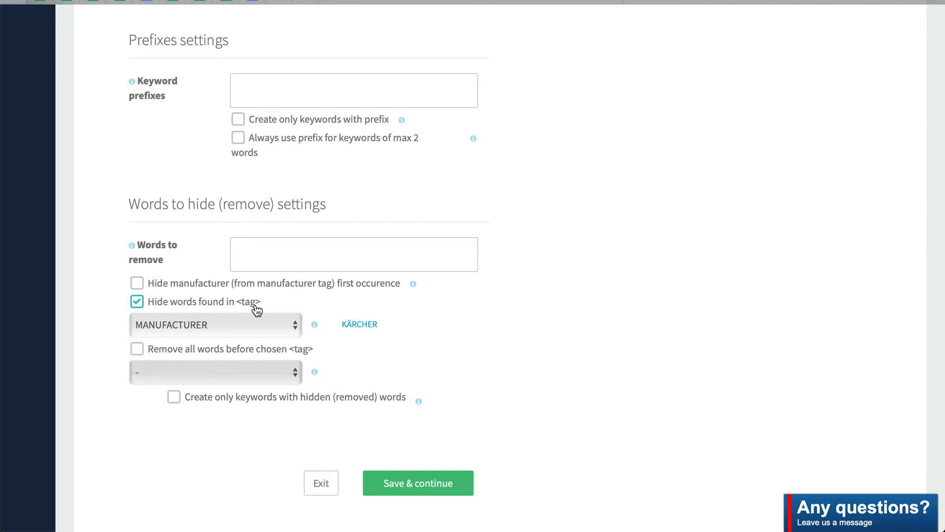
pyautogui.click(224, 329)
pyautogui.click(398, 307)
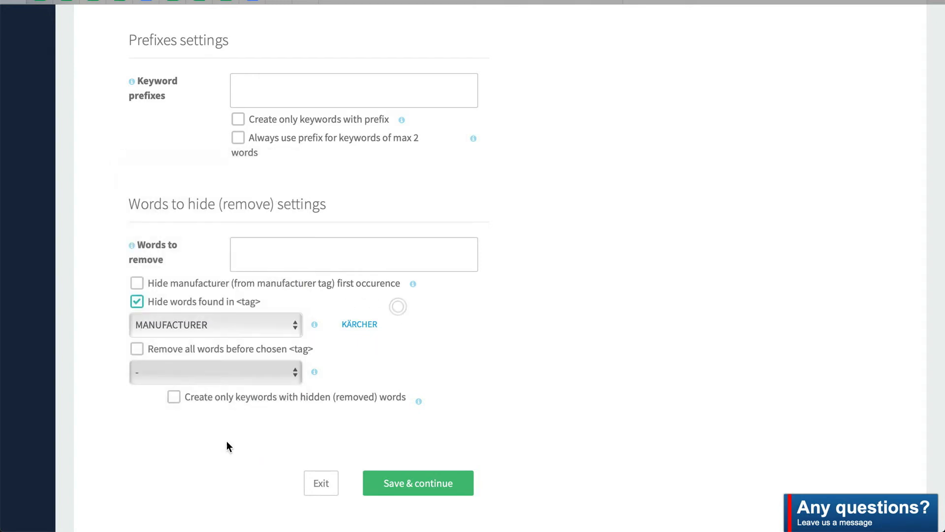
pyautogui.click(232, 401)
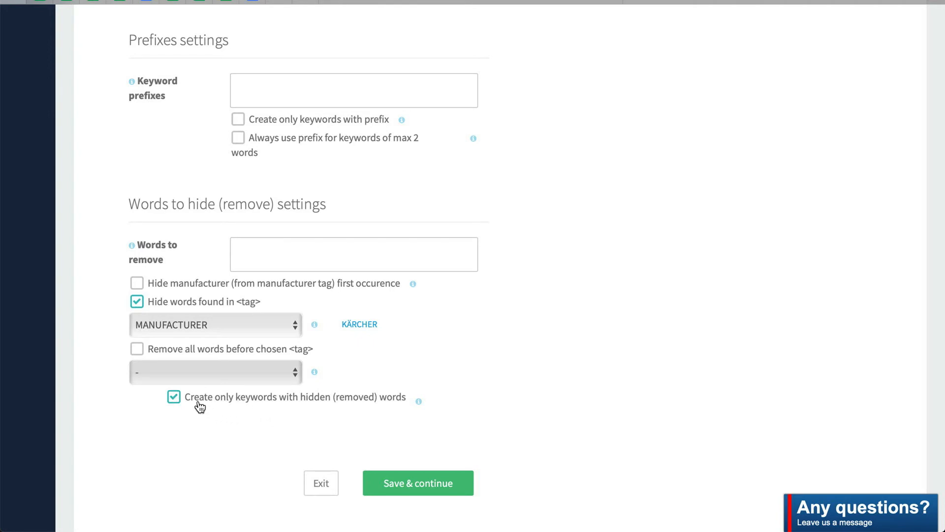
pyautogui.click(225, 401)
pyautogui.click(180, 303)
# Open the keywords details and try the automatic Pharmacy policy exemption request, leaving only the Trademark policy request enabled.
pyautogui.scroll(9, 589, 363)
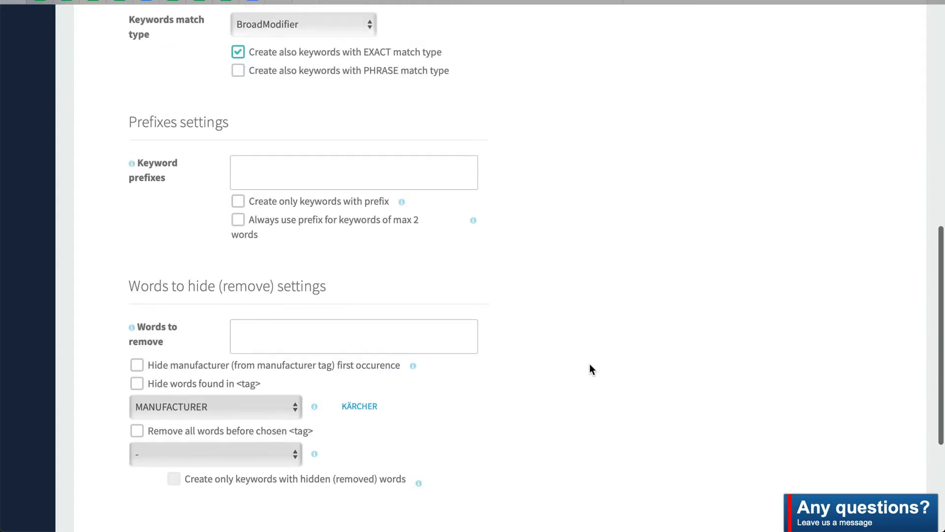
pyautogui.scroll(4, 592, 397)
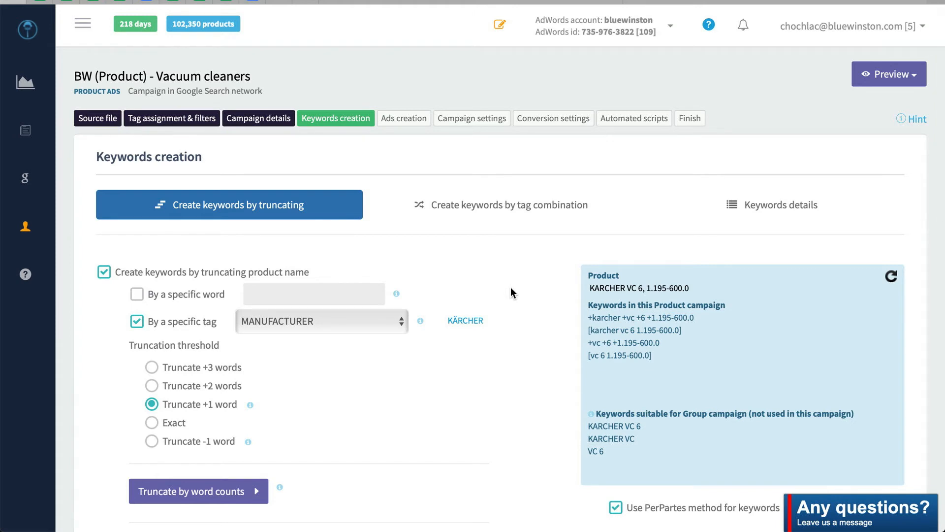
pyautogui.scroll(-1, 513, 301)
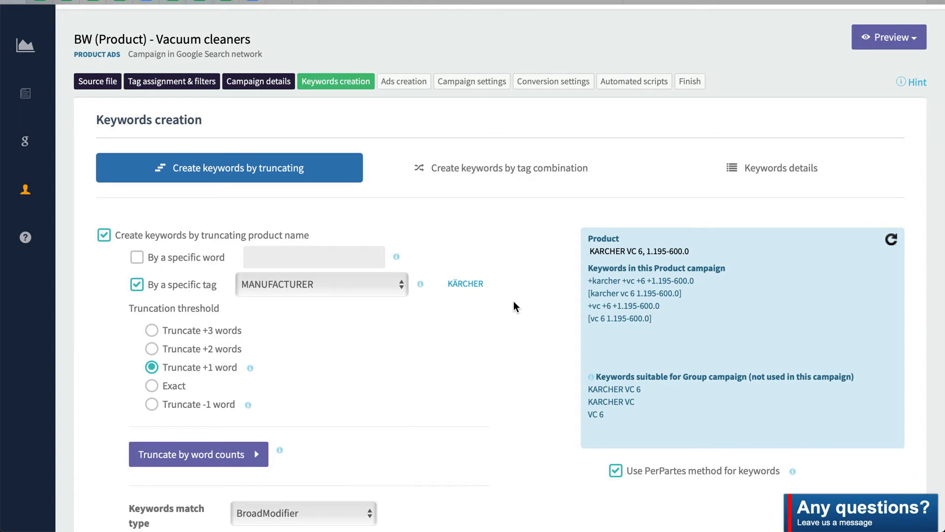
pyautogui.scroll(1, 513, 302)
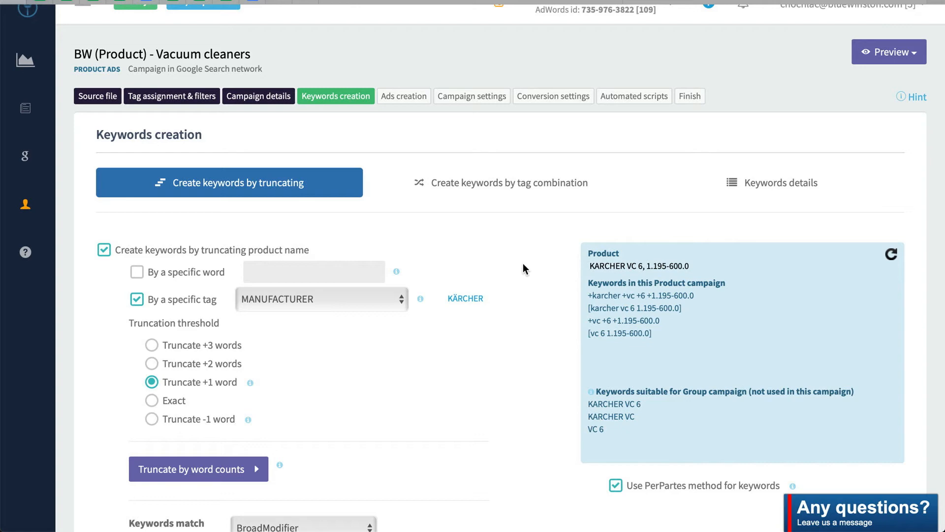
pyautogui.click(744, 189)
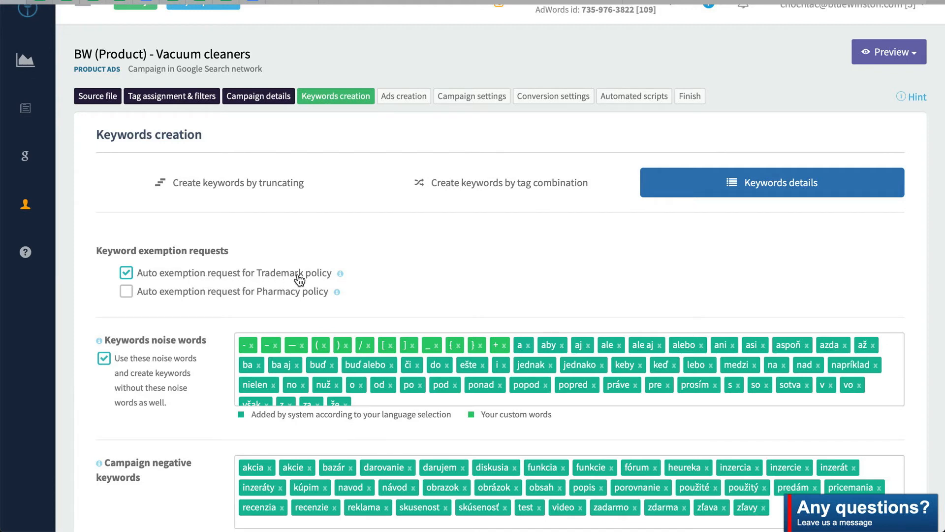
pyautogui.scroll(-1, 207, 280)
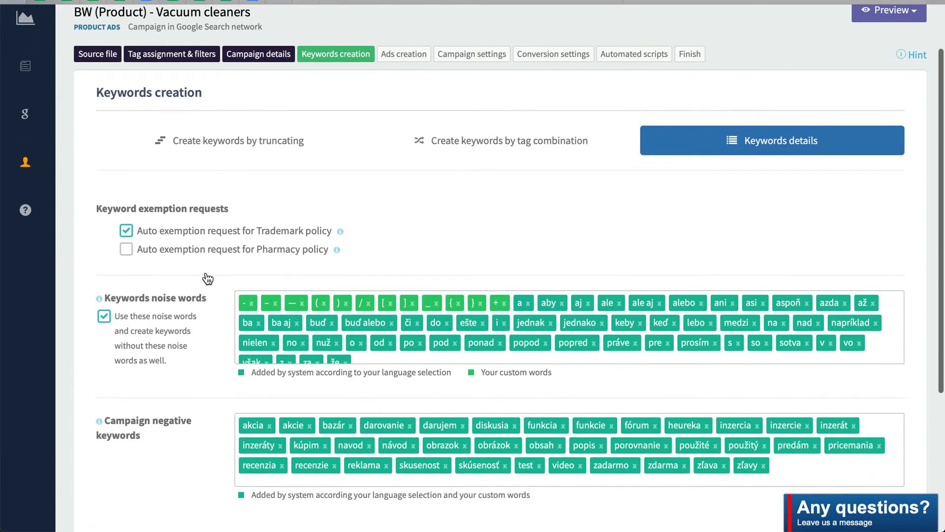
pyautogui.click(186, 255)
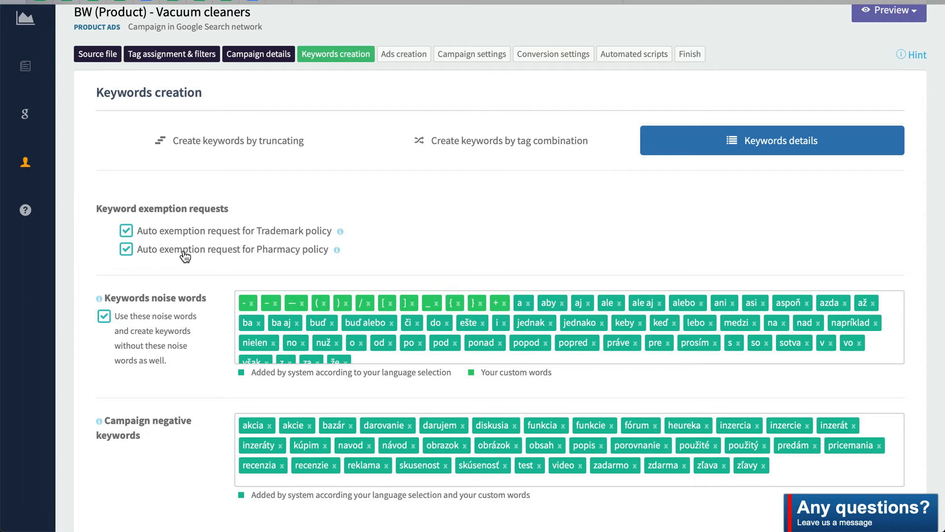
pyautogui.click(185, 256)
# Review the keyword noise words and the option to also create keywords without them, keeping it enabled.
pyautogui.scroll(-1, 180, 297)
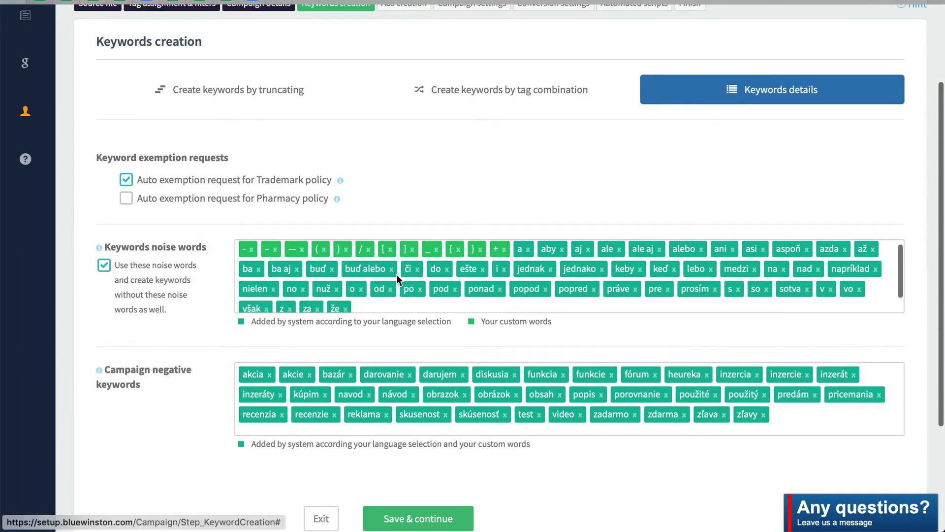
pyautogui.scroll(-1, 397, 273)
pyautogui.scroll(-1, 299, 332)
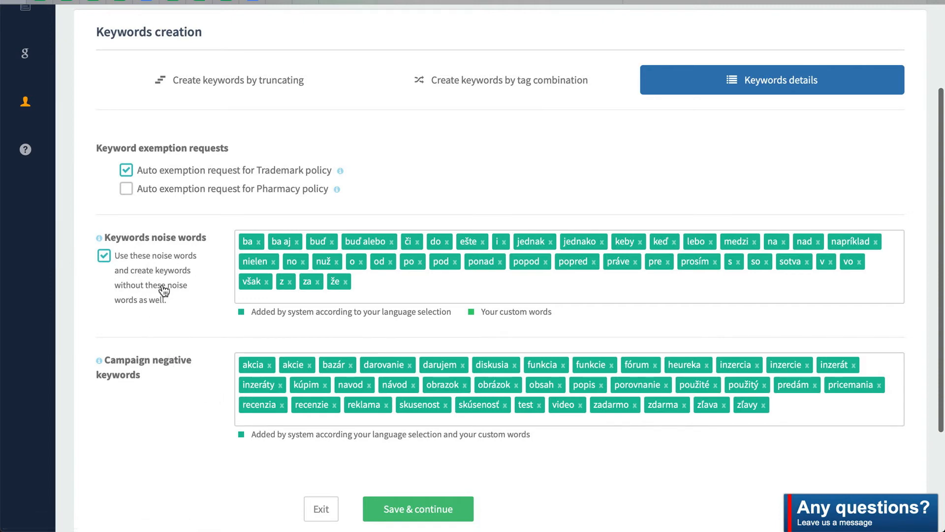
pyautogui.moveTo(184, 305); pyautogui.dragTo(103, 255)
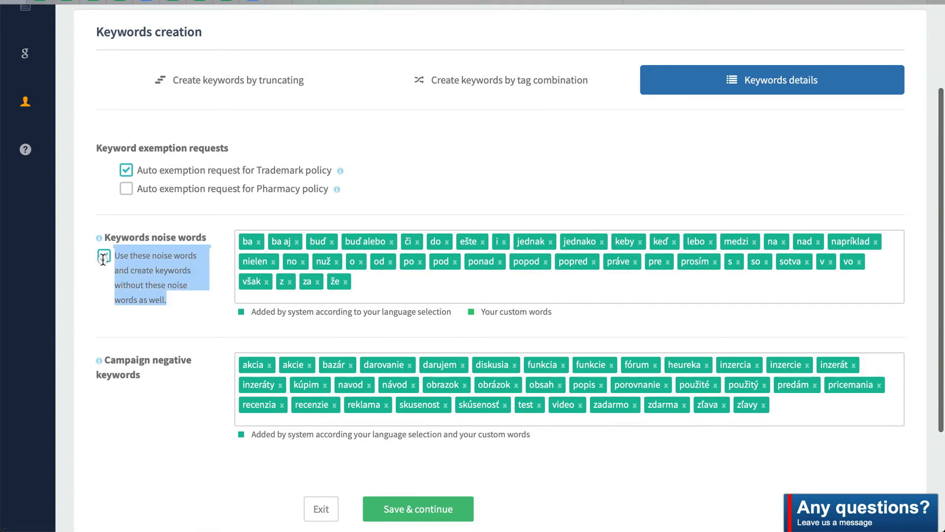
pyautogui.click(155, 316)
pyautogui.click(103, 255)
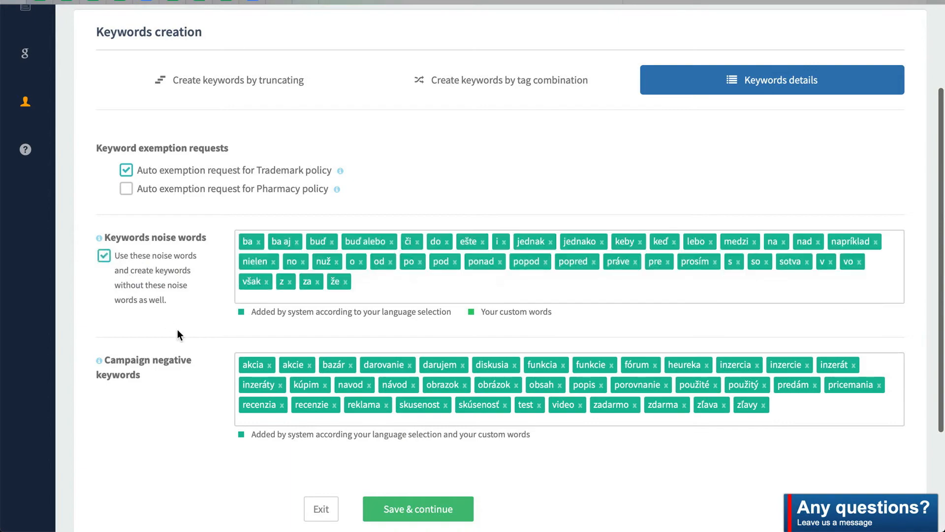
# Return to the settings for creating keywords by truncating, then save the keywords creation setup and continue to ad pattern creation.
pyautogui.click(249, 81)
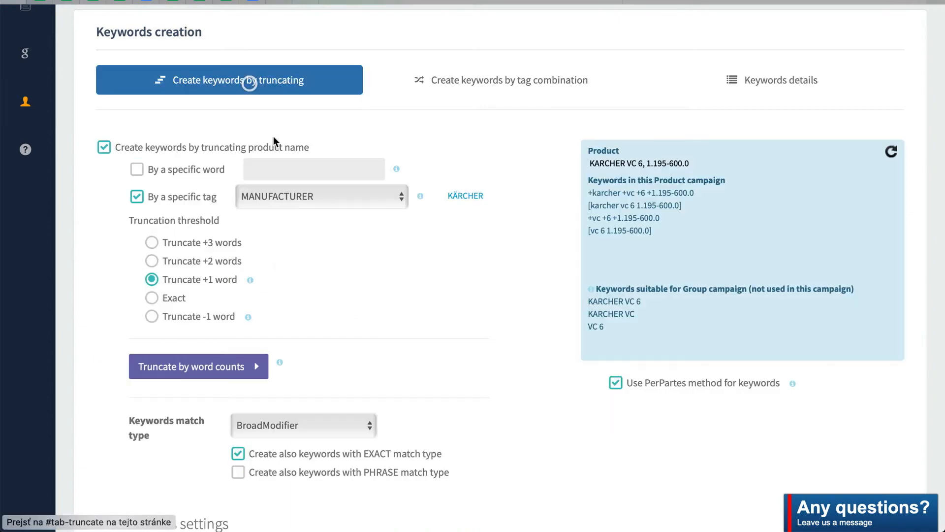
pyautogui.scroll(-12, 420, 264)
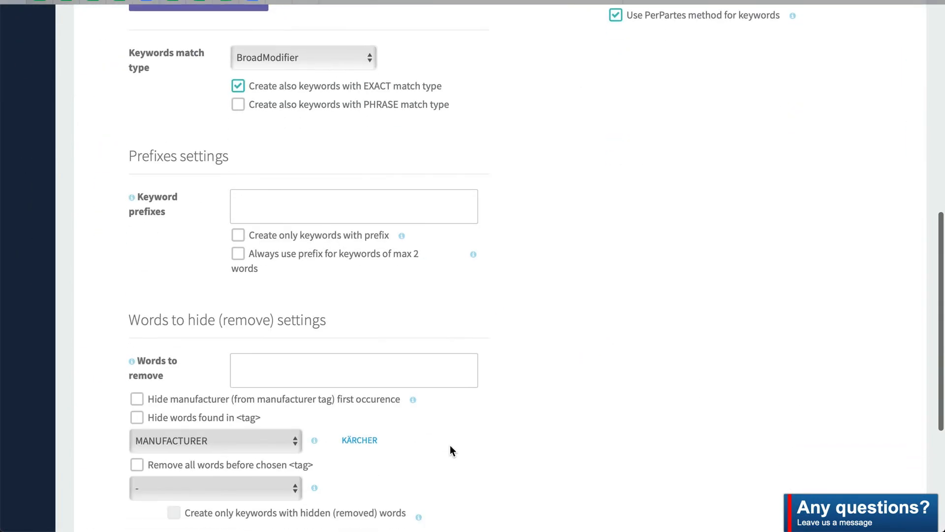
pyautogui.scroll(-3, 450, 445)
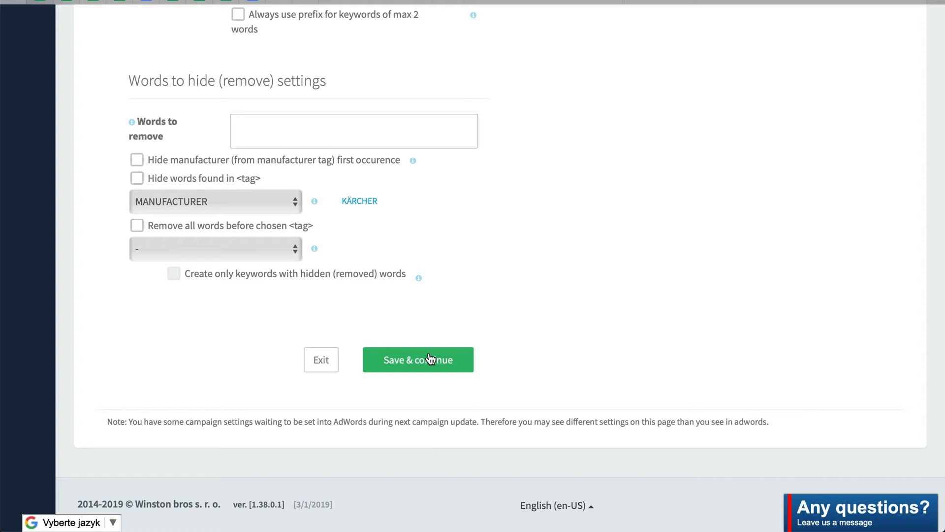
pyautogui.click(431, 358)
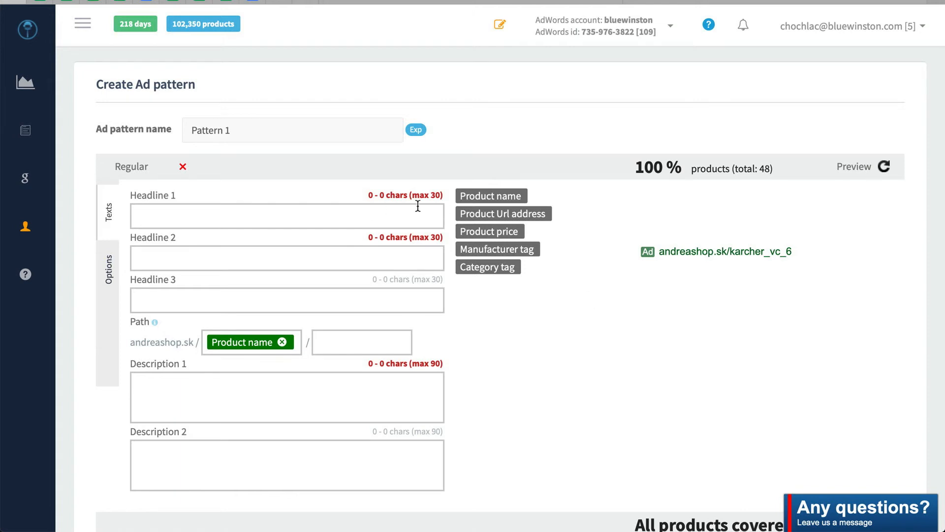
# Insert the Product name tag in Headline 1 of the Regular ad and check its product coverage.
pyautogui.moveTo(474, 196); pyautogui.dragTo(206, 213)
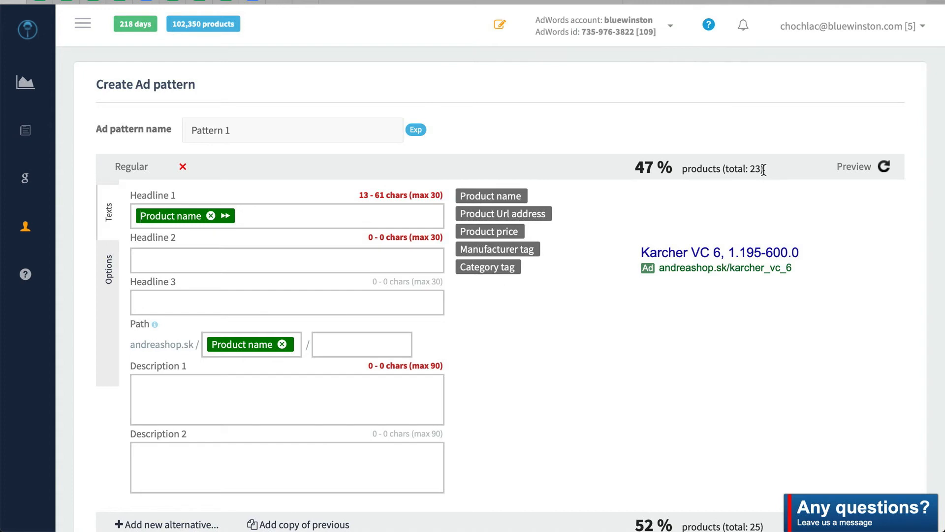
pyautogui.moveTo(635, 169); pyautogui.dragTo(671, 168)
pyautogui.click(687, 171)
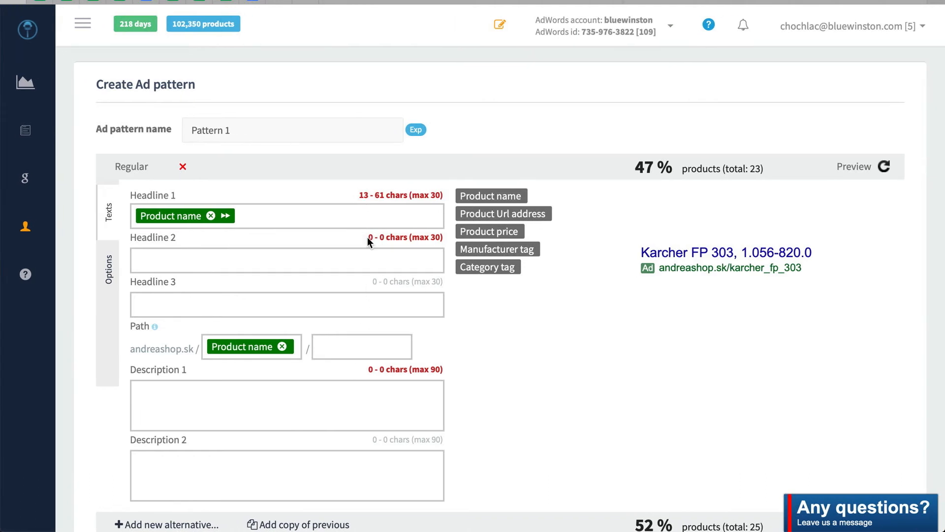
# Fill Headline 2 of the Regular ad with "Just for", the Product price tag and a "€" sign.
pyautogui.moveTo(367, 237); pyautogui.dragTo(425, 237)
pyautogui.click(399, 256)
pyautogui.moveTo(363, 371); pyautogui.dragTo(433, 372)
pyautogui.click(435, 373)
pyautogui.click(228, 264)
pyautogui.write('Just for')
pyautogui.moveTo(489, 230); pyautogui.dragTo(288, 258)
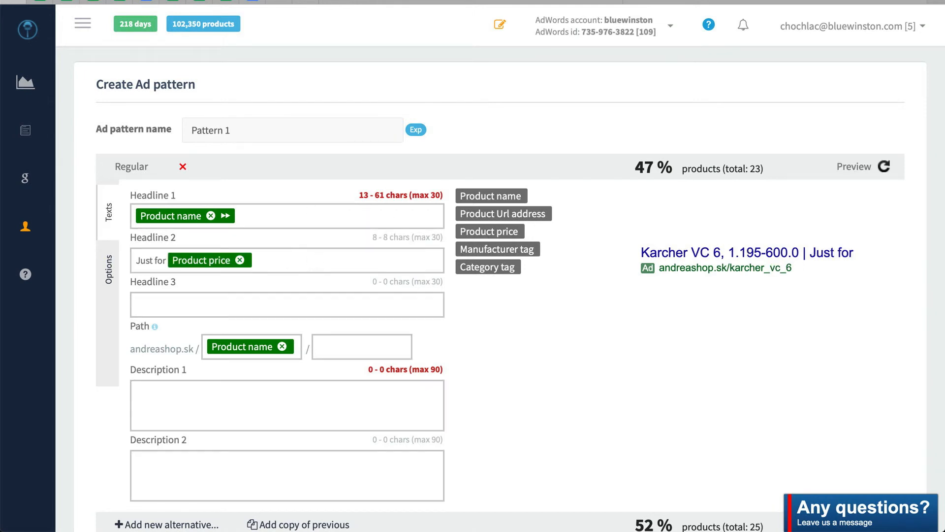
pyautogui.click(297, 258)
pyautogui.write('€')
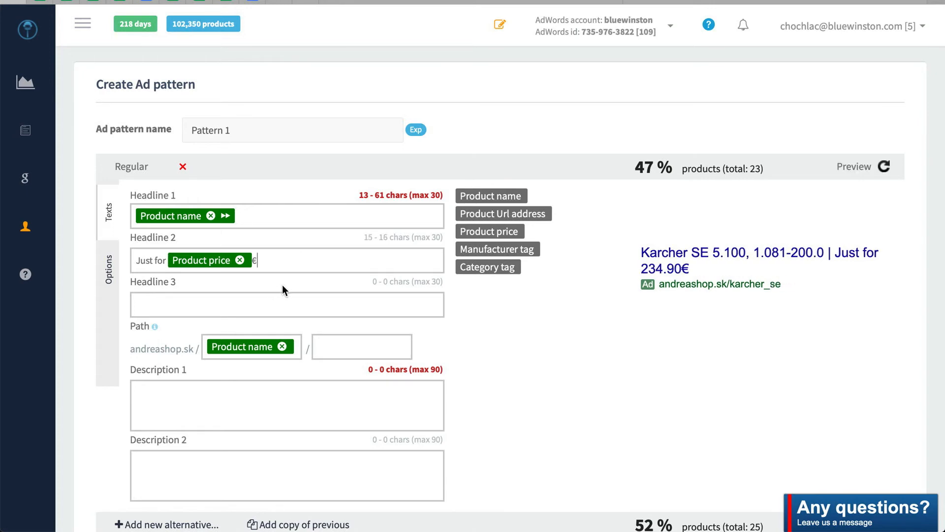
# Enter "Here goes your texts..." as Description 1 of the Regular ad.
pyautogui.click(233, 393)
pyautogui.write('Here goes our')
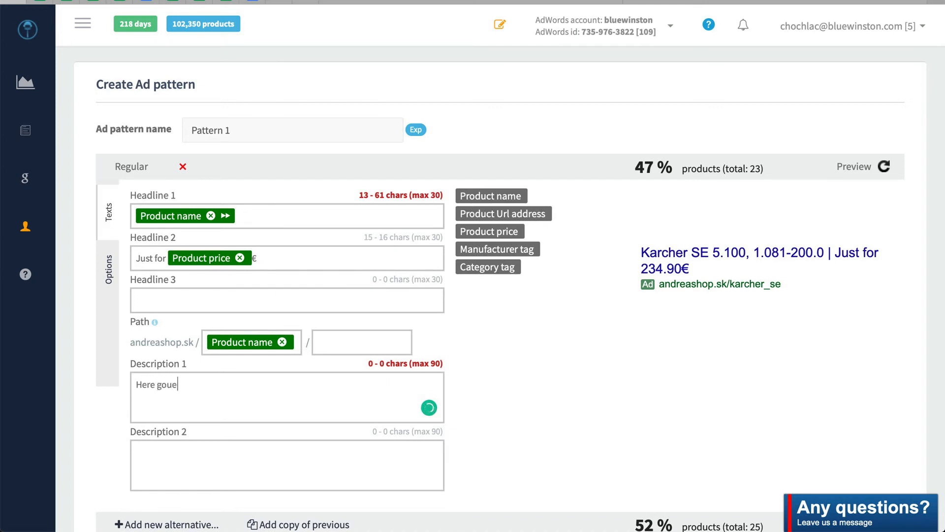
pyautogui.press('BackSpace')
pyautogui.press('BackSpace')
pyautogui.press('BackSpace')
pyautogui.write('your texts...')
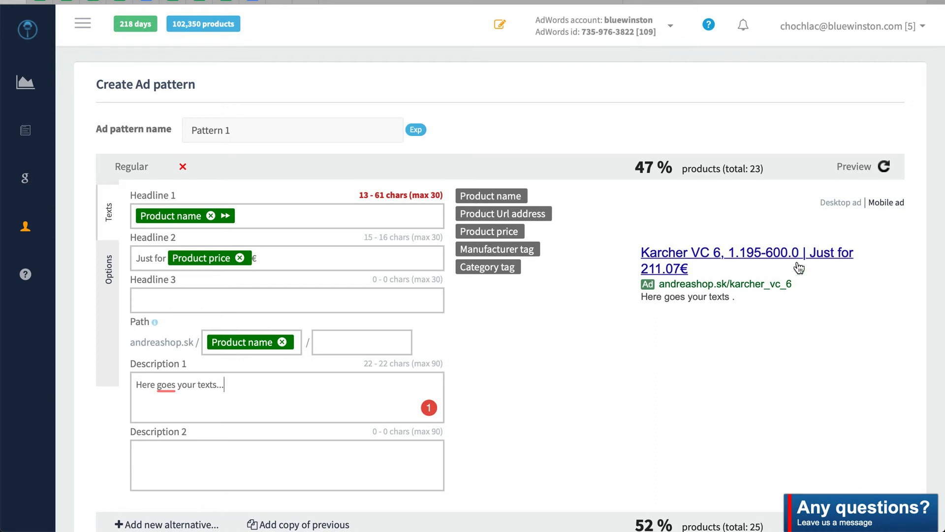
# Examine the Regular ad preview and refresh it repeatedly to compare how the ad looks for different products.
pyautogui.moveTo(628, 249); pyautogui.dragTo(770, 289)
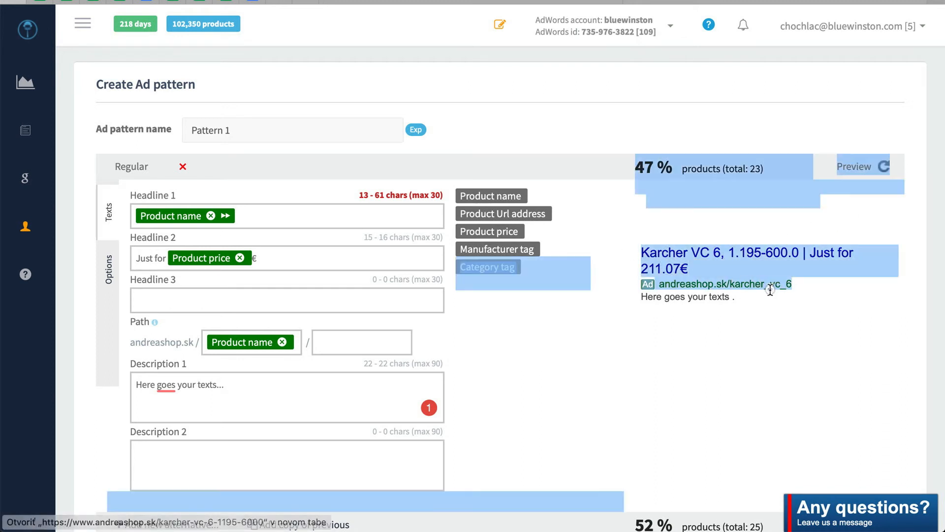
pyautogui.click(782, 306)
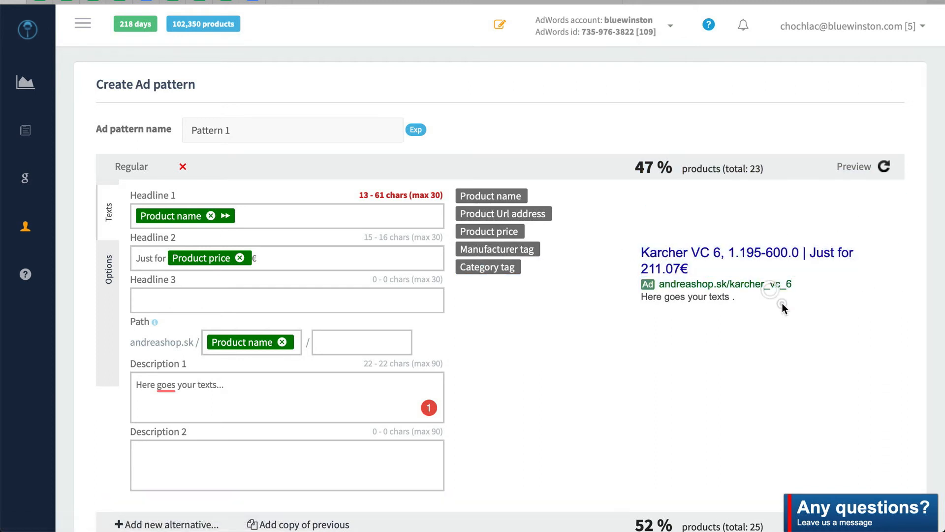
pyautogui.click(884, 168)
pyautogui.click(884, 167)
pyautogui.click(884, 167)
pyautogui.click(884, 167)
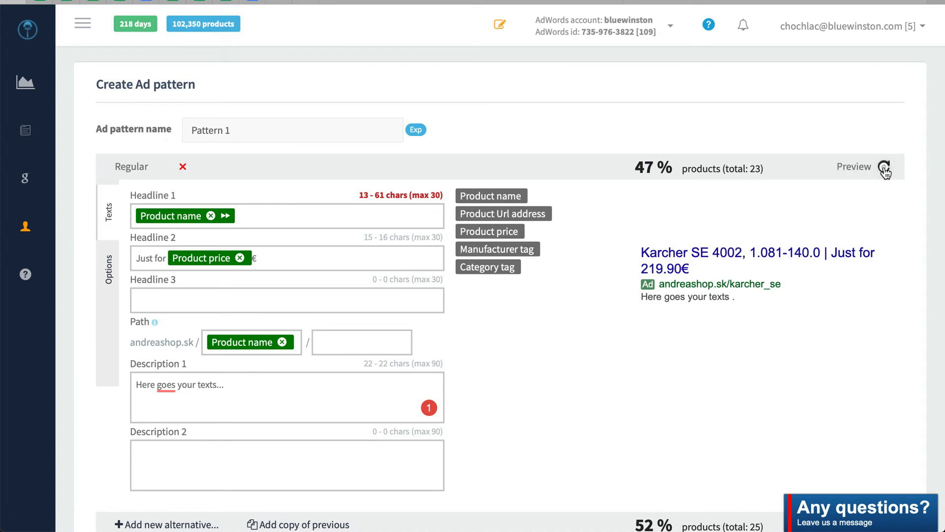
pyautogui.click(884, 168)
pyautogui.click(884, 167)
pyautogui.click(884, 167)
pyautogui.click(884, 167)
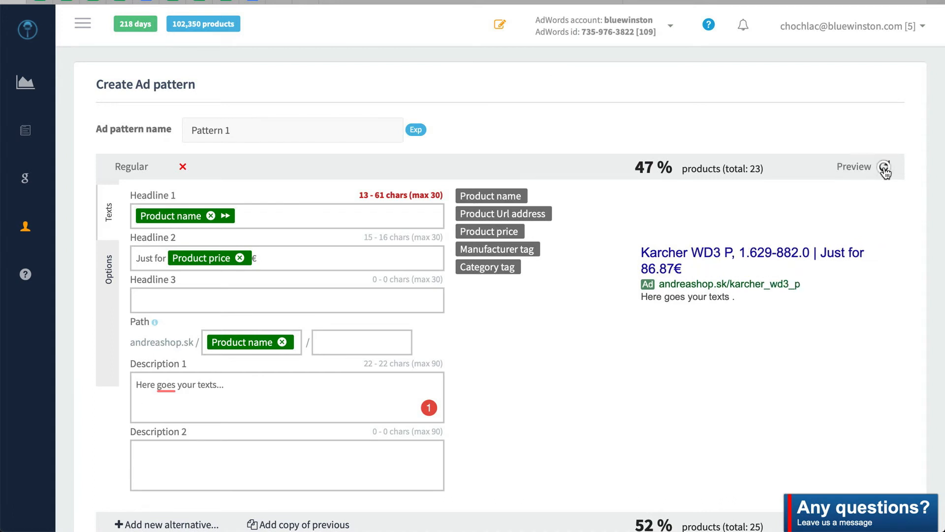
pyautogui.click(884, 168)
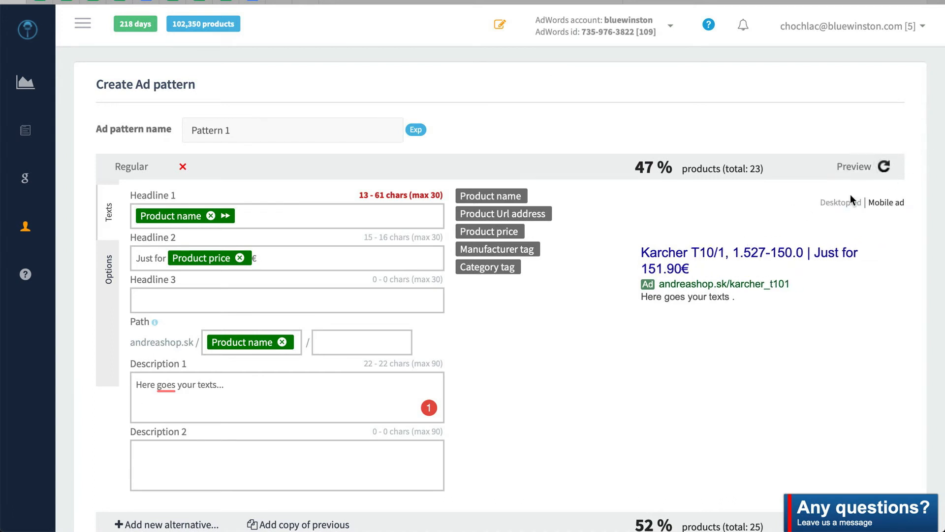
# Check the Regular ad's product coverage and add a copy of it as an alternative for the remaining products.
pyautogui.scroll(-2, 609, 326)
pyautogui.scroll(1, 613, 305)
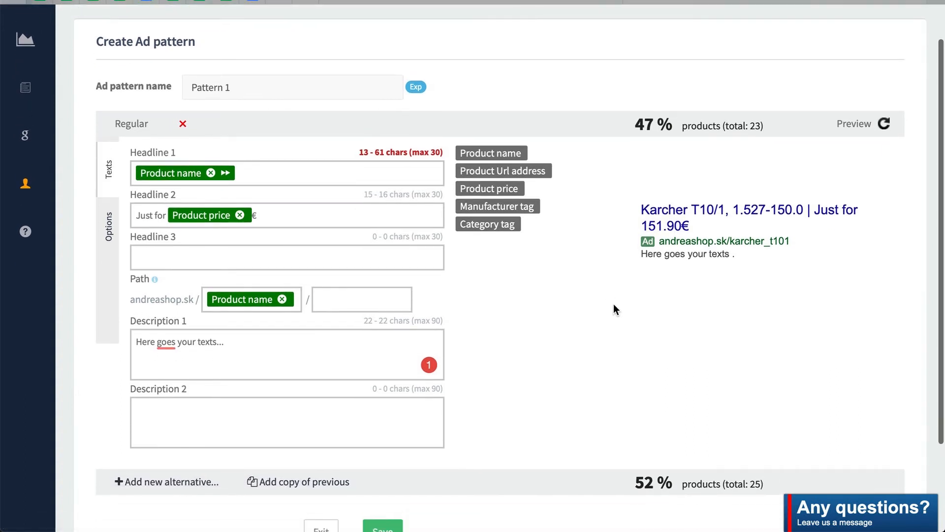
pyautogui.scroll(1, 613, 304)
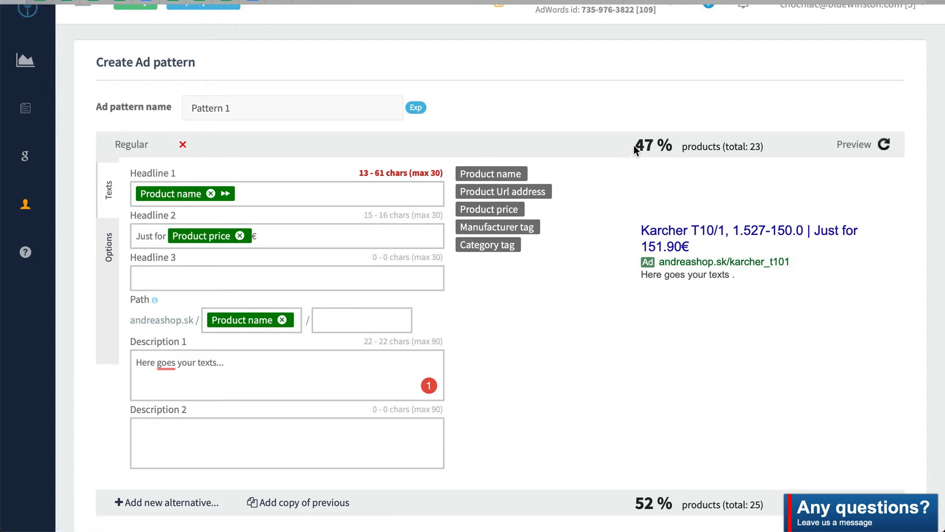
pyautogui.moveTo(633, 144); pyautogui.dragTo(677, 154)
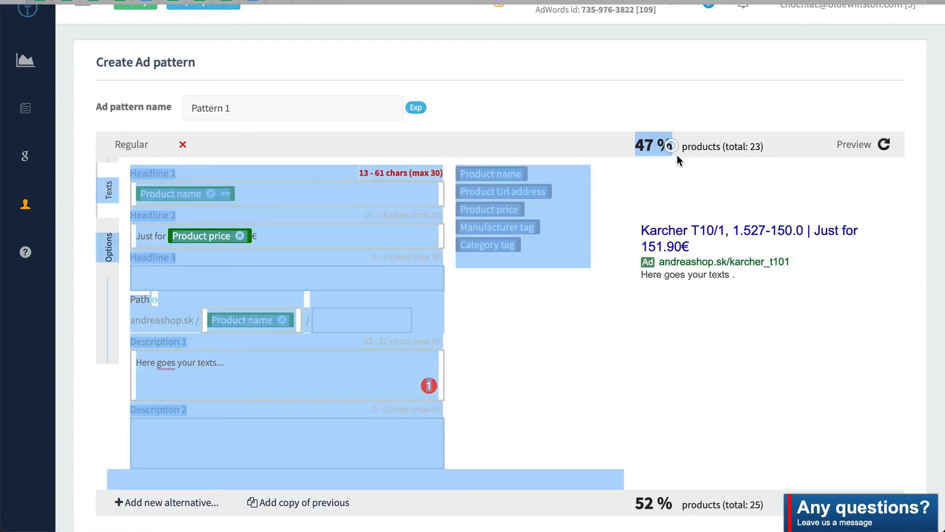
pyautogui.click(678, 157)
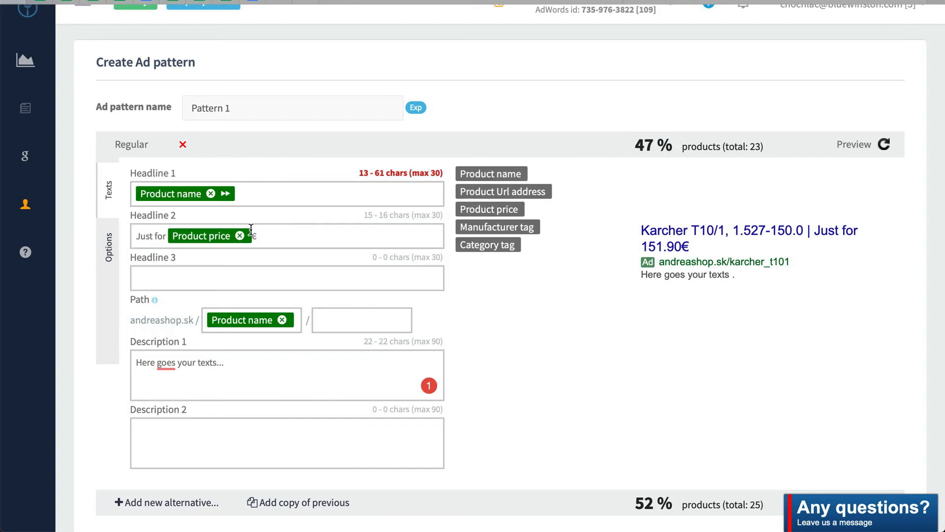
pyautogui.scroll(-3, 254, 267)
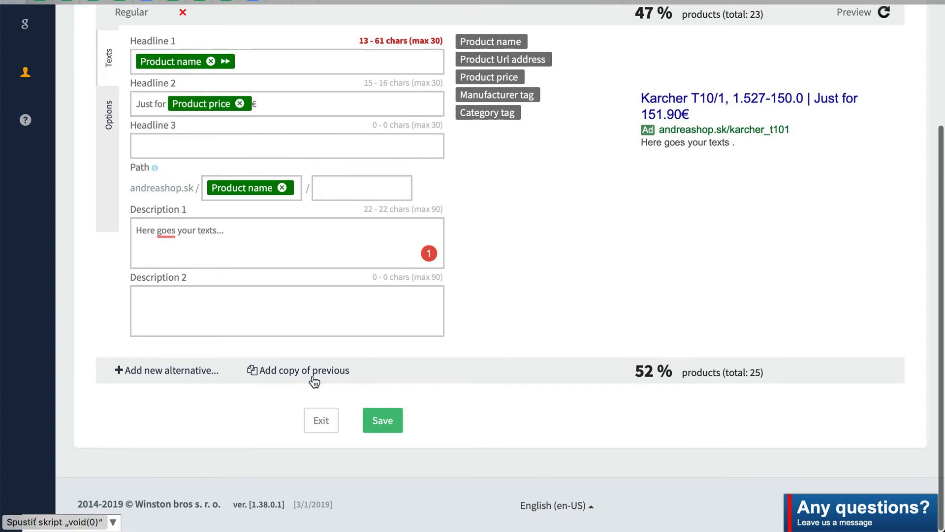
pyautogui.click(308, 373)
pyautogui.scroll(-3, 367, 341)
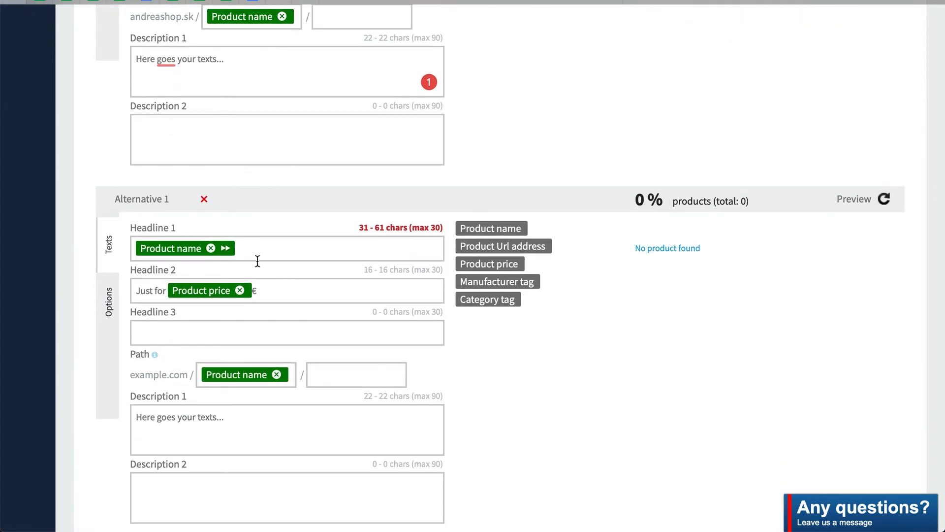
# Enable tag prolong for Product name in Alternative 1's Headline 1 and remove the price text from its Headline 2.
pyautogui.moveTo(230, 255)
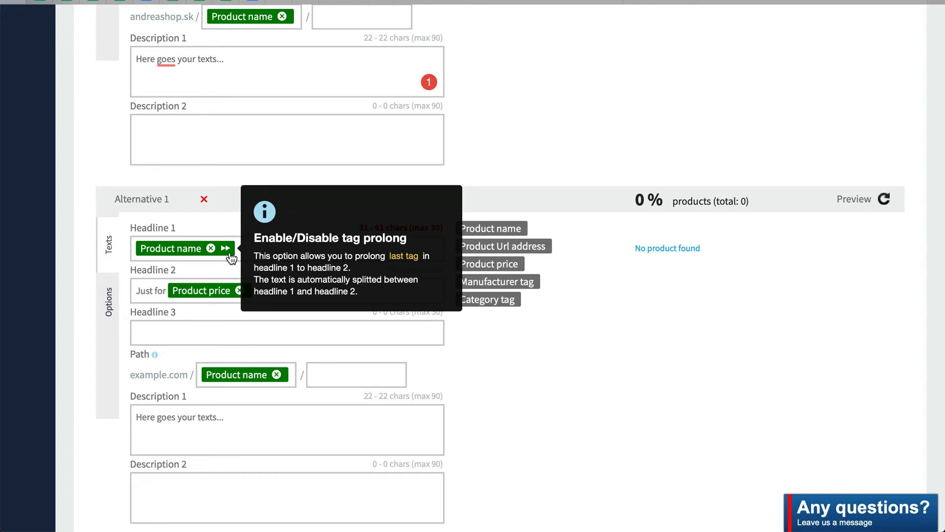
pyautogui.click(227, 249)
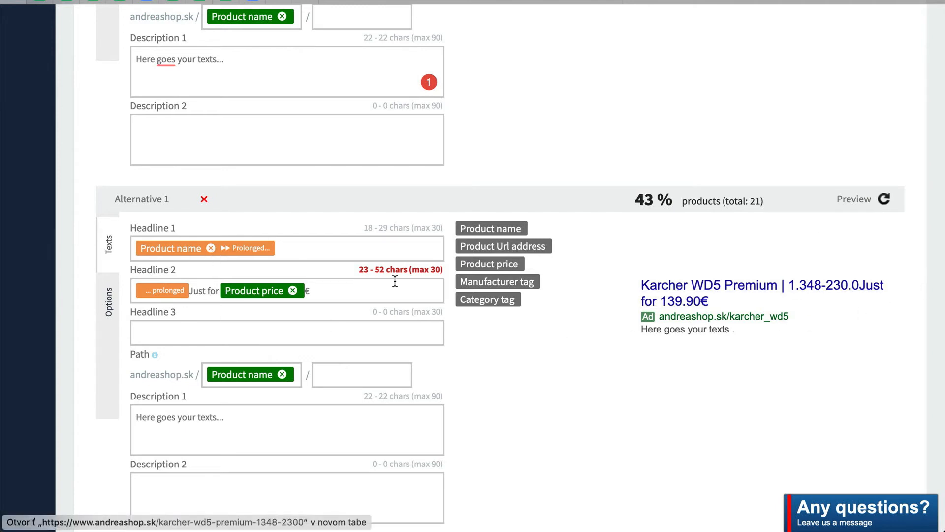
pyautogui.click(341, 286)
pyautogui.moveTo(341, 286); pyautogui.dragTo(190, 289)
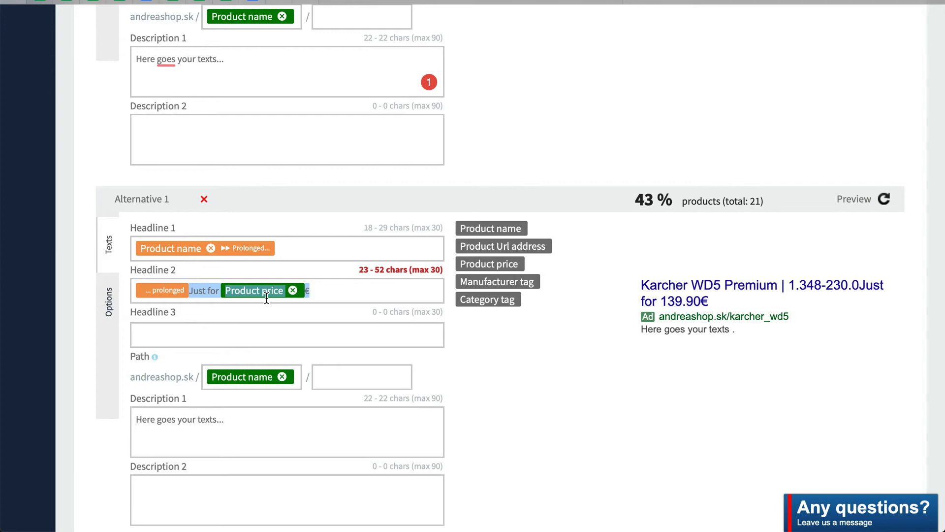
pyautogui.press('BackSpace')
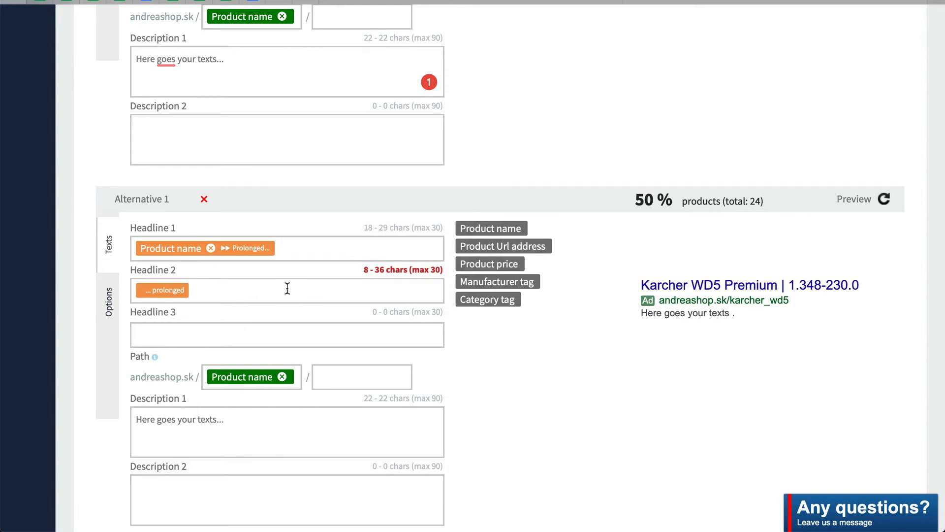
# Enable cutting headline 2 and headline 3 when longer than the allowed length in Alternative 1, and check the product coverage.
pyautogui.moveTo(769, 202); pyautogui.dragTo(747, 202)
pyautogui.click(110, 297)
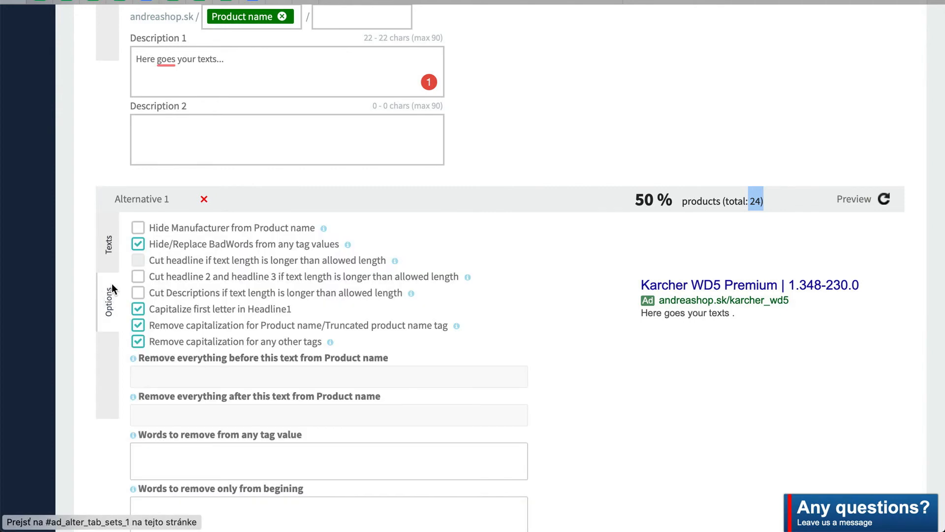
pyautogui.click(138, 277)
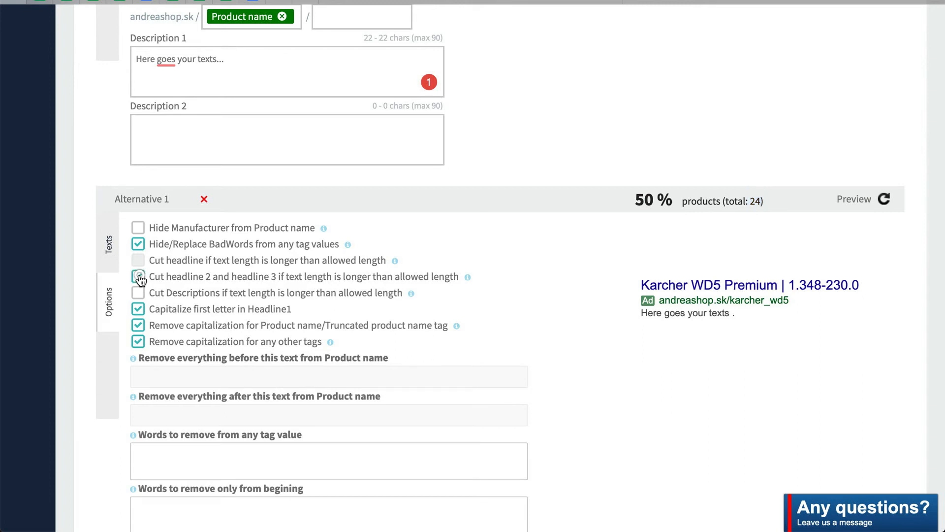
pyautogui.click(109, 251)
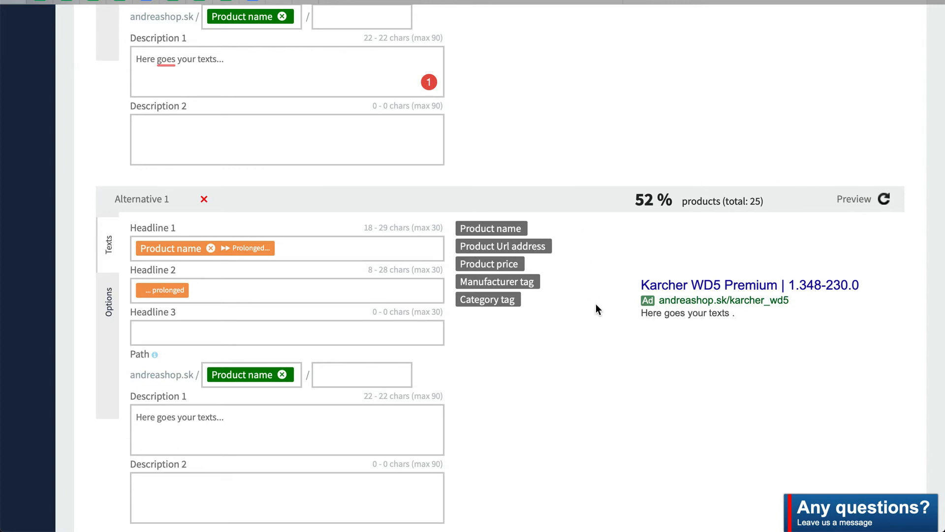
pyautogui.scroll(-3, 597, 309)
pyautogui.moveTo(635, 384); pyautogui.dragTo(794, 389)
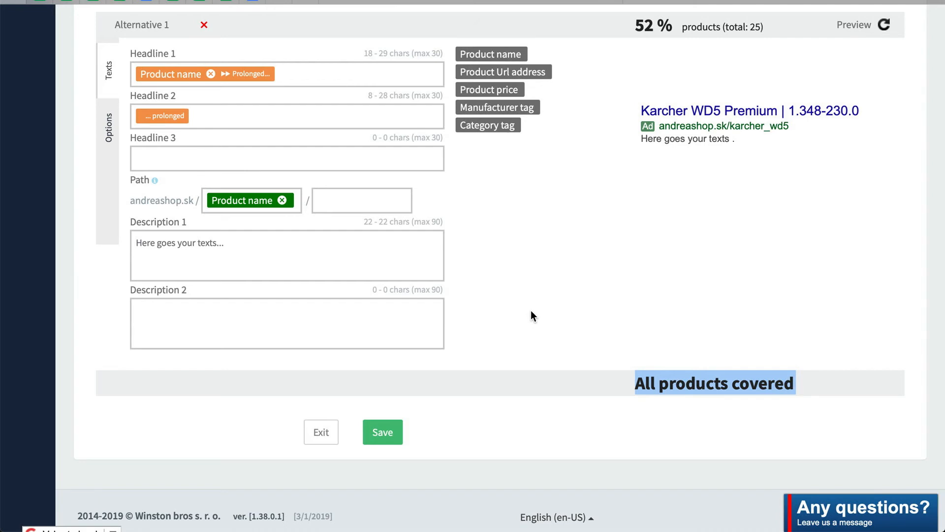
# Name the ad pattern "Our first ad template with prolonging" and save it to the vacuum cleaners campaign.
pyautogui.scroll(1, 531, 310)
pyautogui.scroll(10, 526, 307)
pyautogui.moveTo(240, 131); pyautogui.dragTo(188, 131)
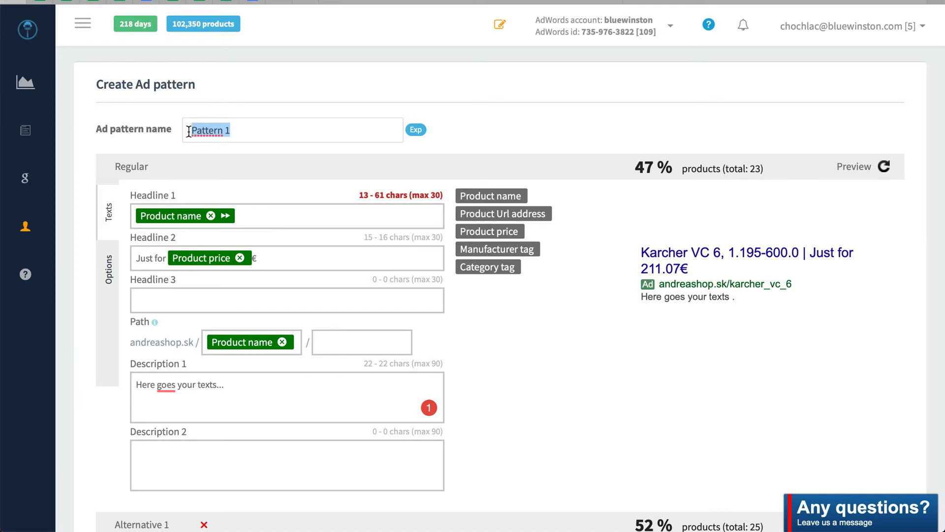
pyautogui.write('Our first')
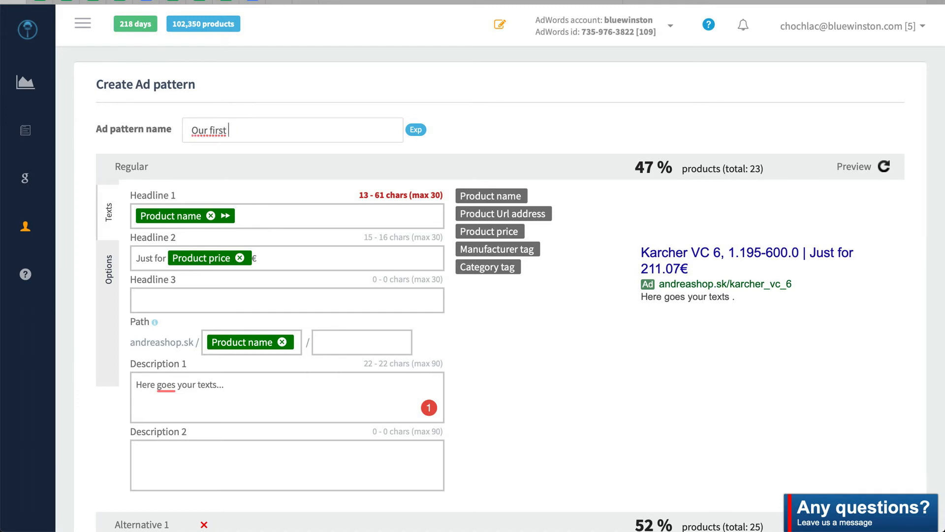
pyautogui.write(' ad template with prolongin')
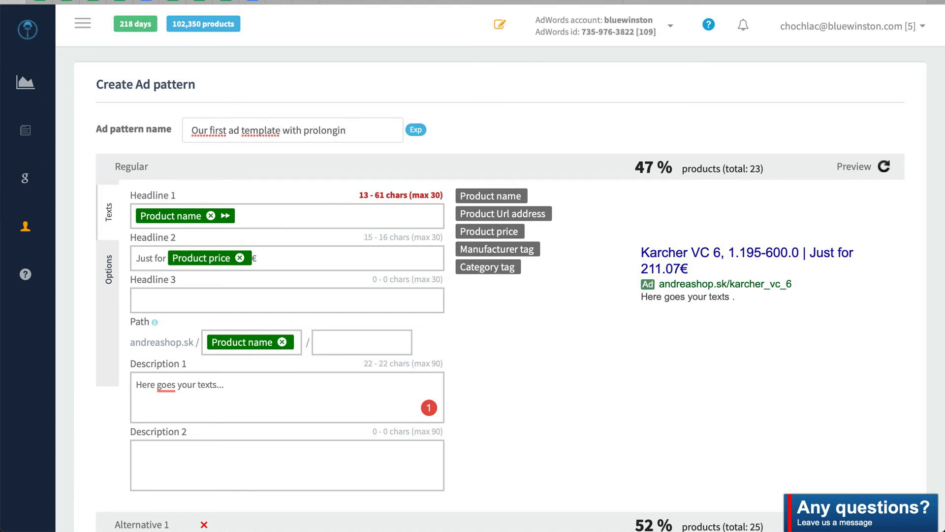
pyautogui.write('g')
pyautogui.scroll(-10, 226, 315)
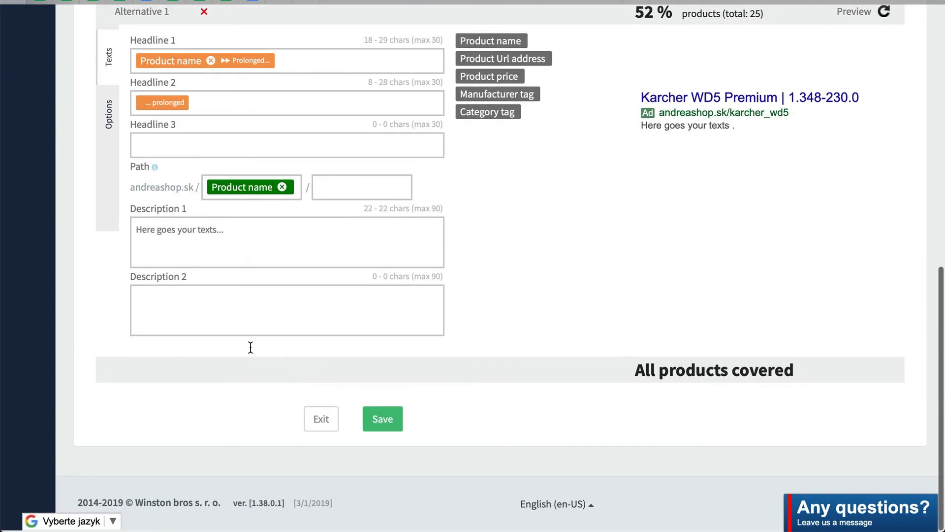
pyautogui.click(385, 424)
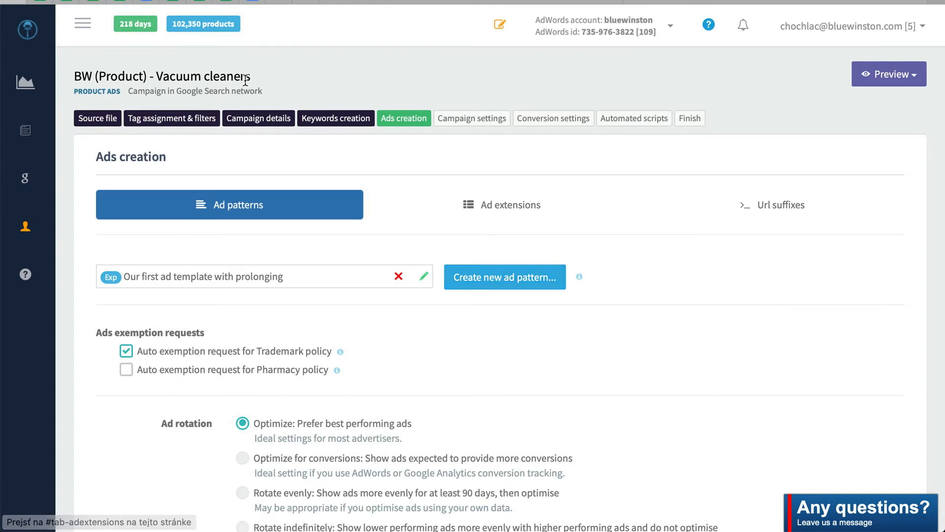
pyautogui.moveTo(255, 77); pyautogui.dragTo(74, 74)
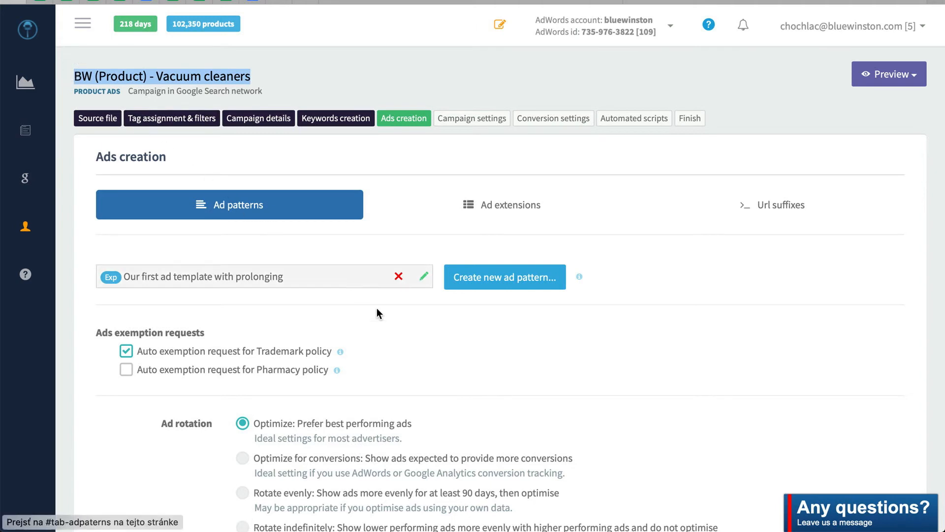
# Review the ad pattern page's exemption and rotation settings, and examine the sitelinks and callouts available as ad extensions.
pyautogui.click(447, 342)
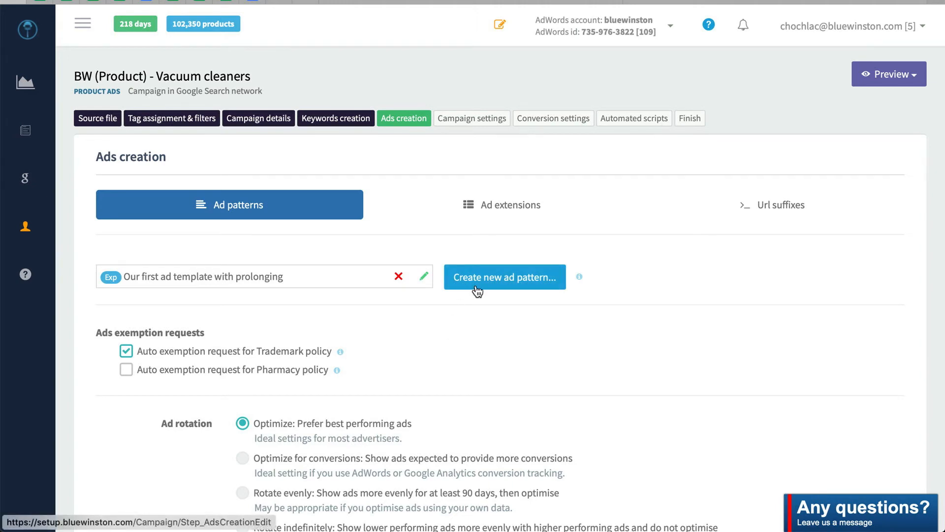
pyautogui.scroll(-3, 397, 323)
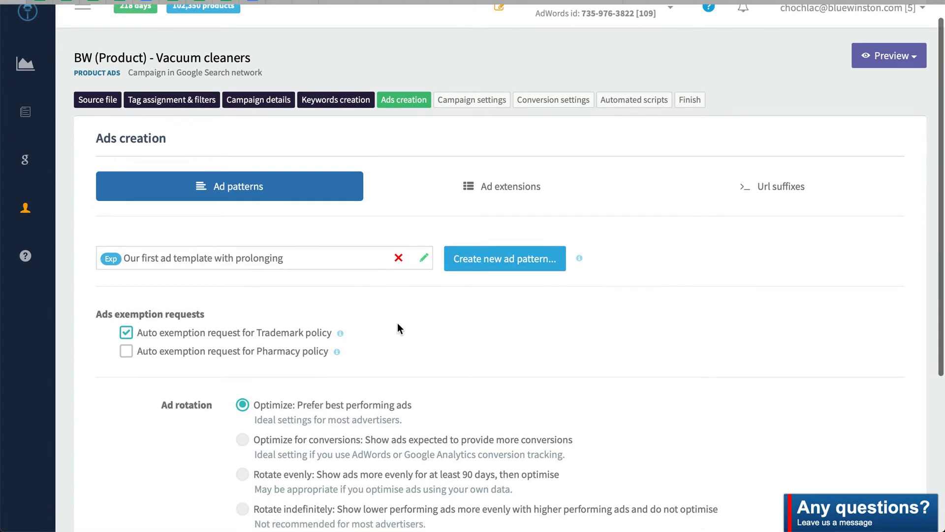
pyautogui.scroll(3, 398, 324)
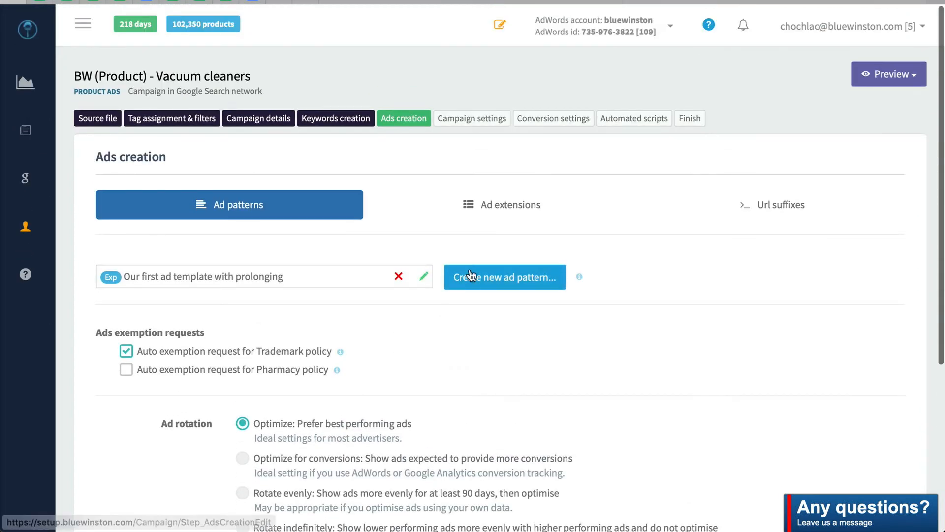
pyautogui.click(496, 215)
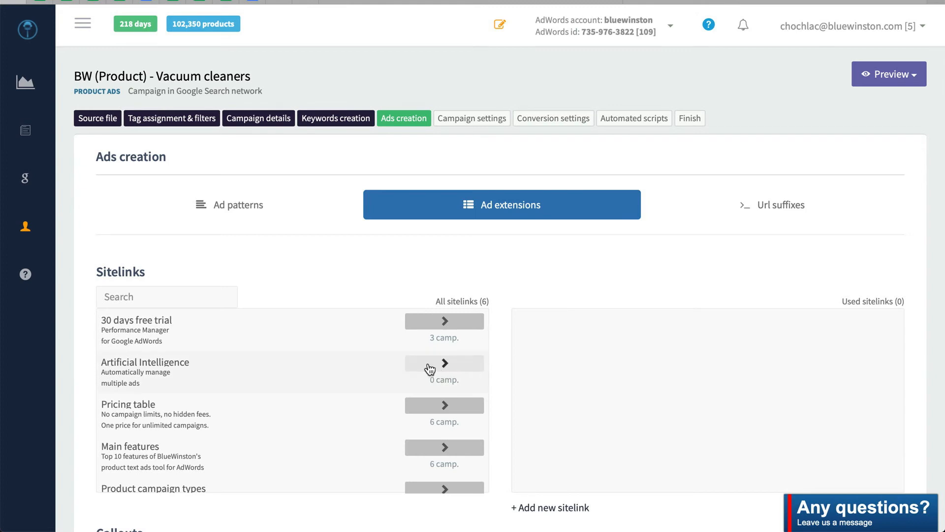
pyautogui.scroll(-2, 405, 373)
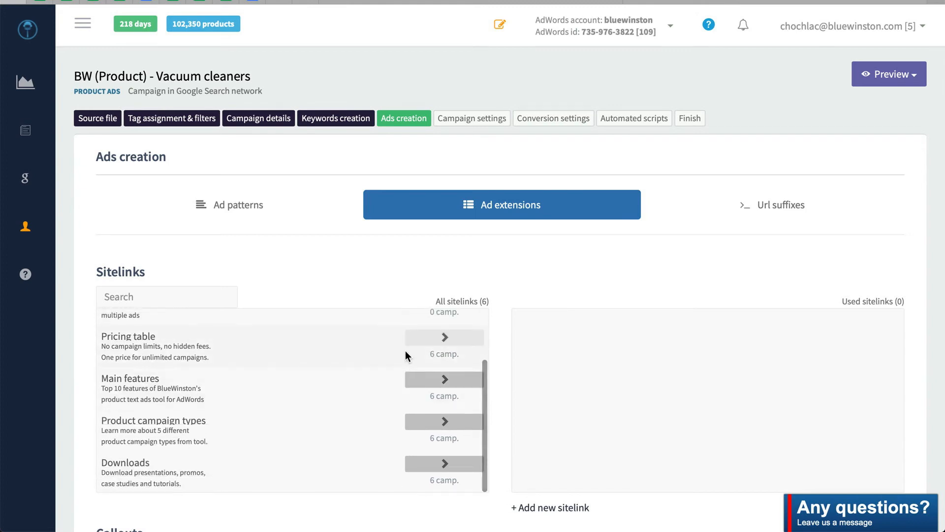
pyautogui.scroll(-6, 498, 264)
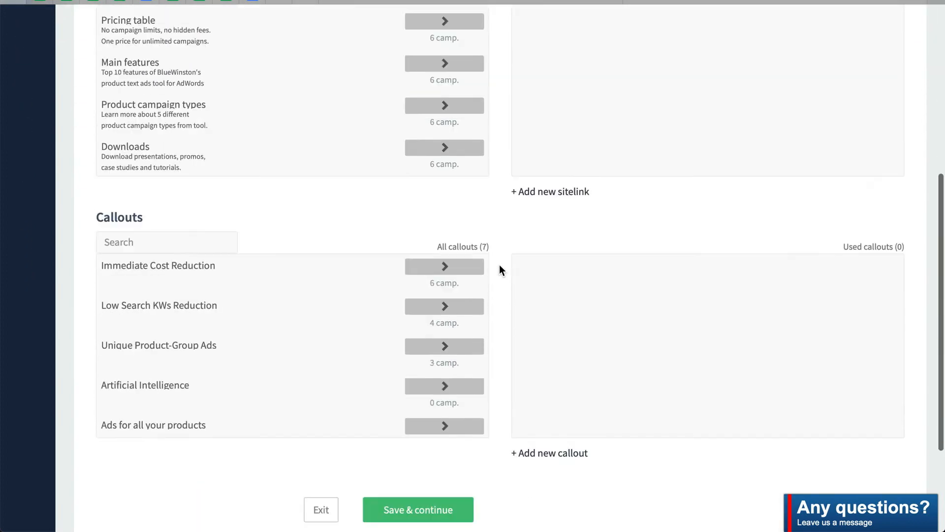
pyautogui.scroll(5, 500, 264)
pyautogui.scroll(-3, 500, 267)
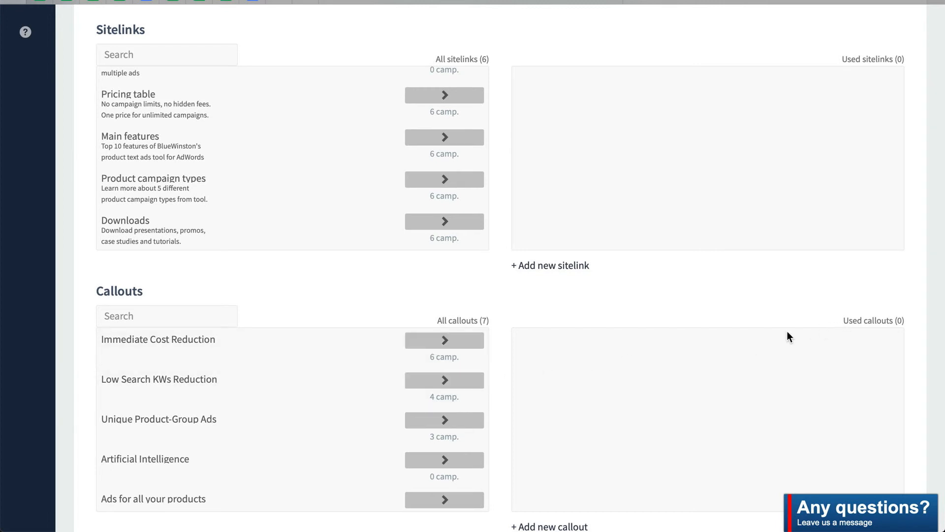
pyautogui.scroll(-4, 787, 332)
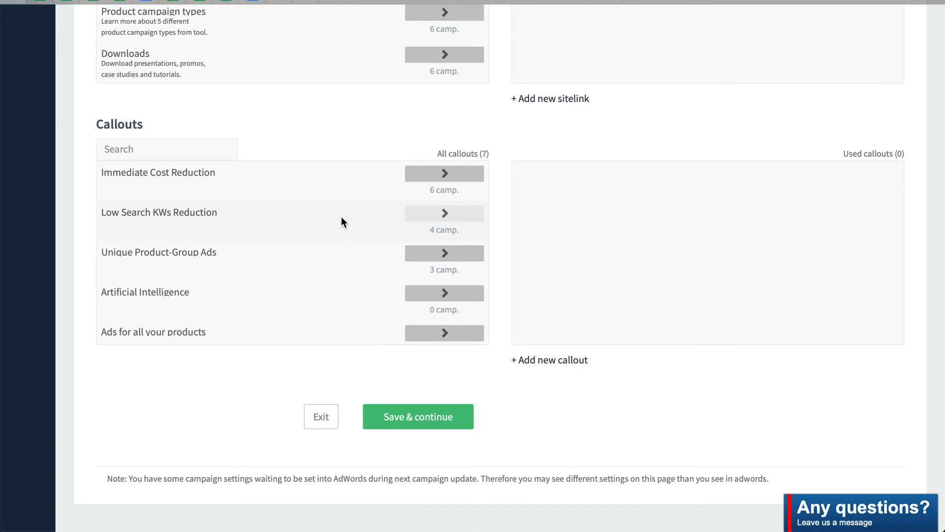
pyautogui.scroll(10, 341, 218)
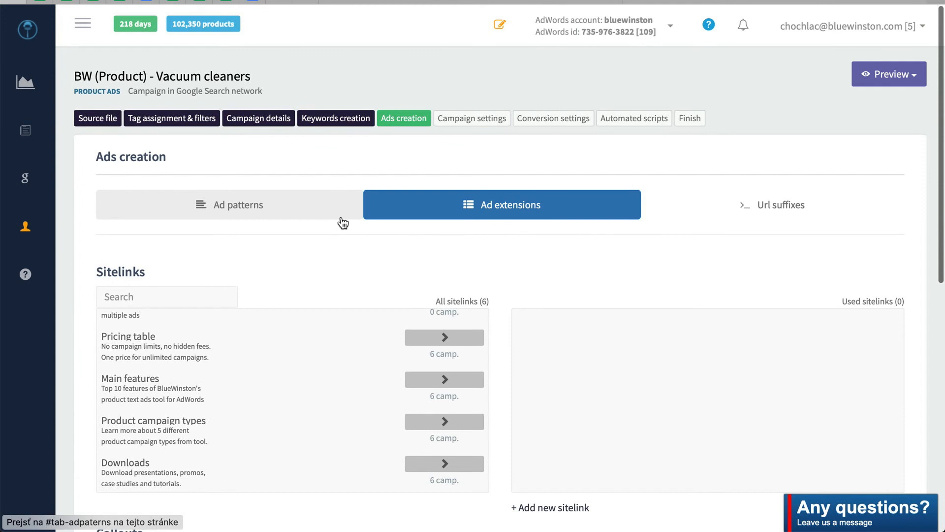
# Check the URL suffix and tracking template settings, leave them empty, and save the ads creation stage.
pyautogui.click(785, 217)
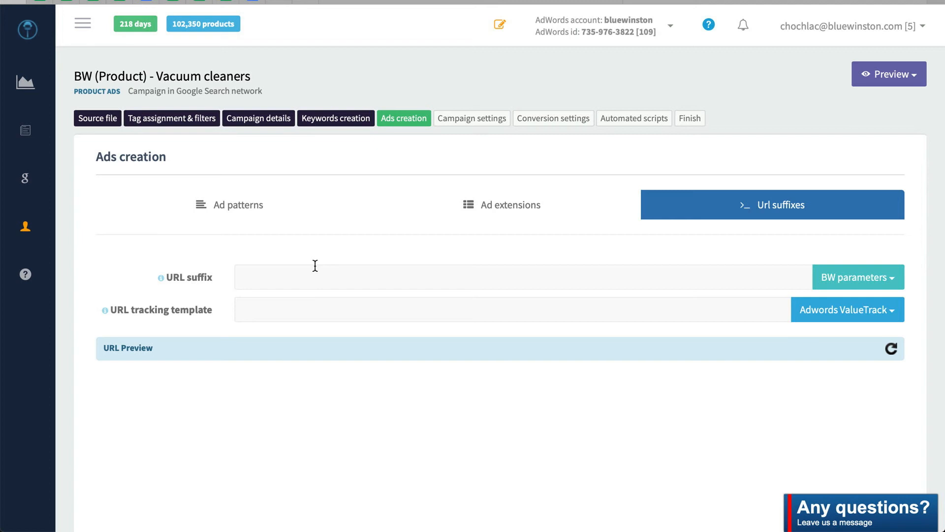
pyautogui.scroll(-7, 459, 285)
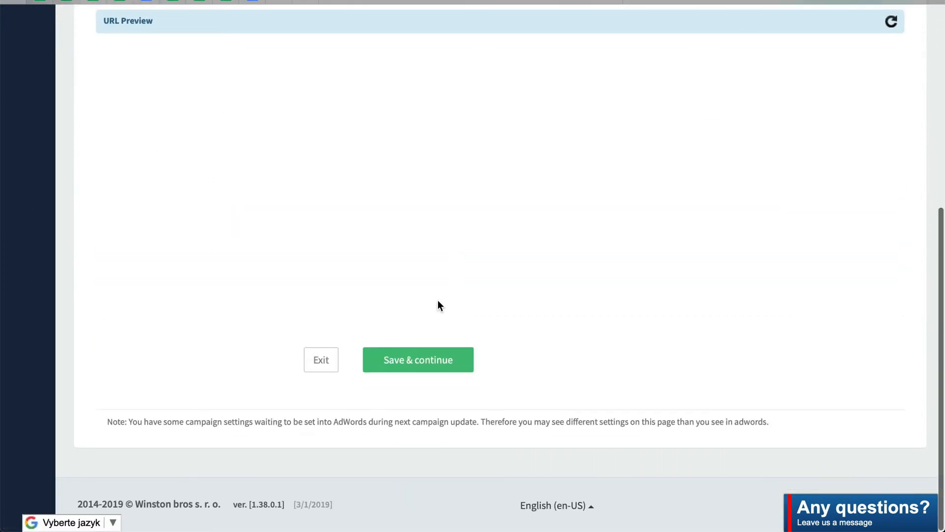
pyautogui.click(430, 363)
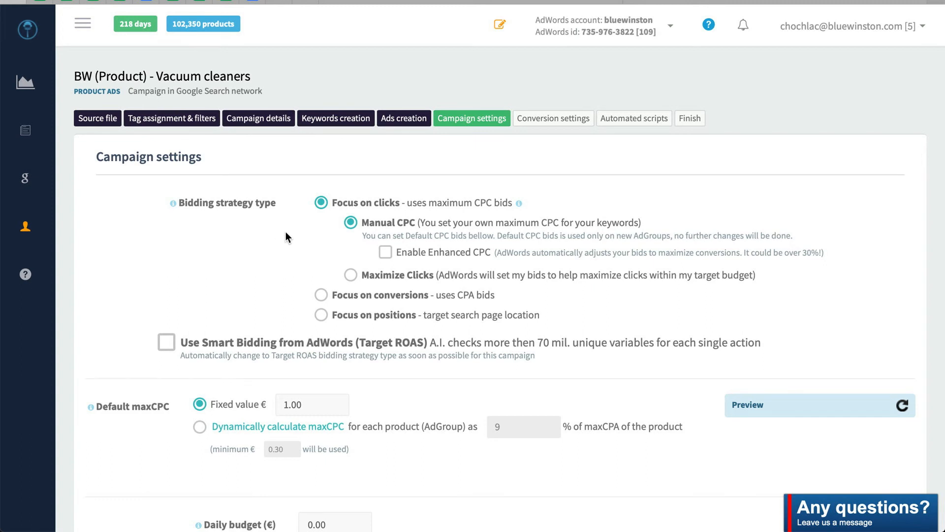
# Enable Enhanced CPC for the Manual CPC bidding strategy in the campaign settings.
pyautogui.click(413, 260)
pyautogui.scroll(-3, 191, 350)
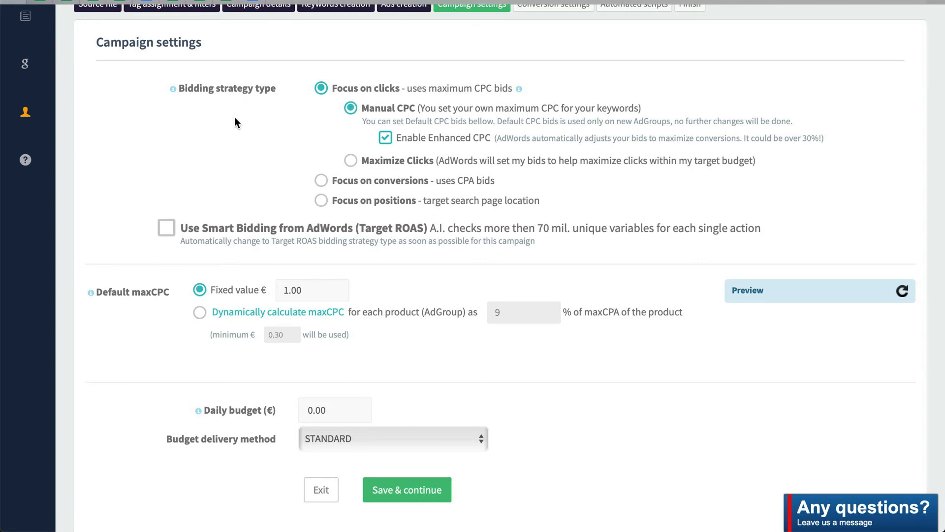
pyautogui.scroll(2, 235, 121)
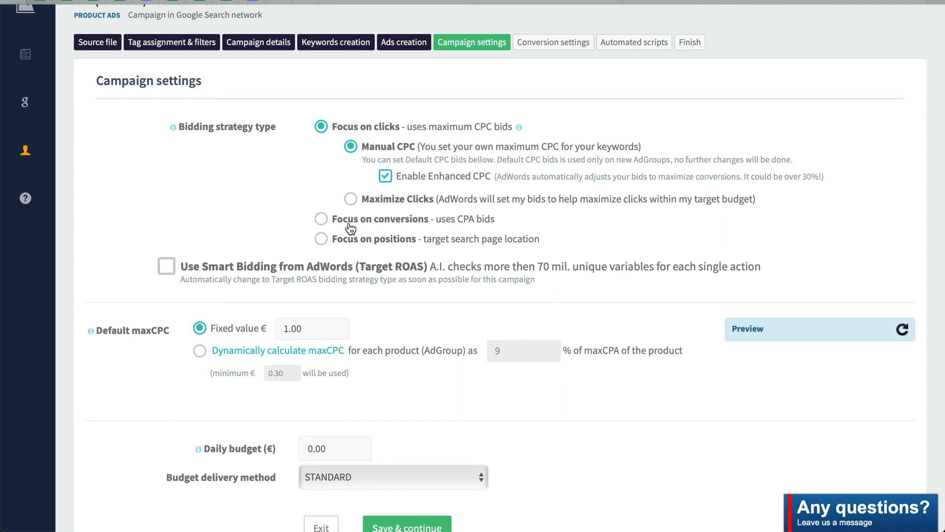
pyautogui.scroll(-3, 240, 243)
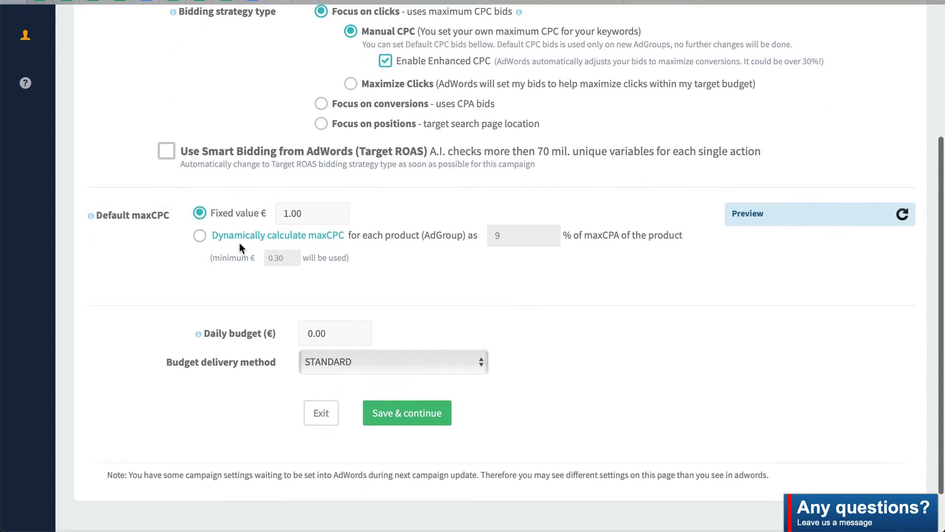
pyautogui.scroll(2, 233, 236)
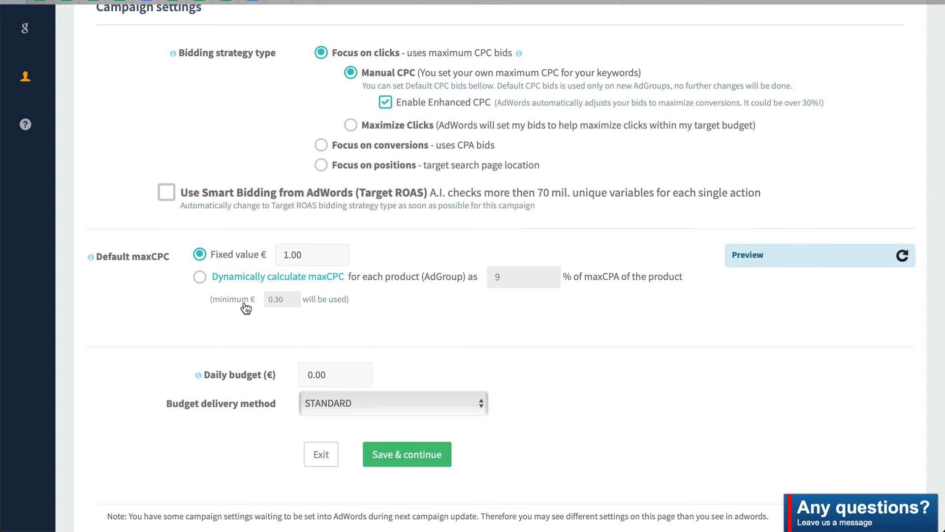
# Set the fixed default maxCPC to €0.45 and the daily budget to €20.
pyautogui.doubleClick(309, 255)
pyautogui.write('0')
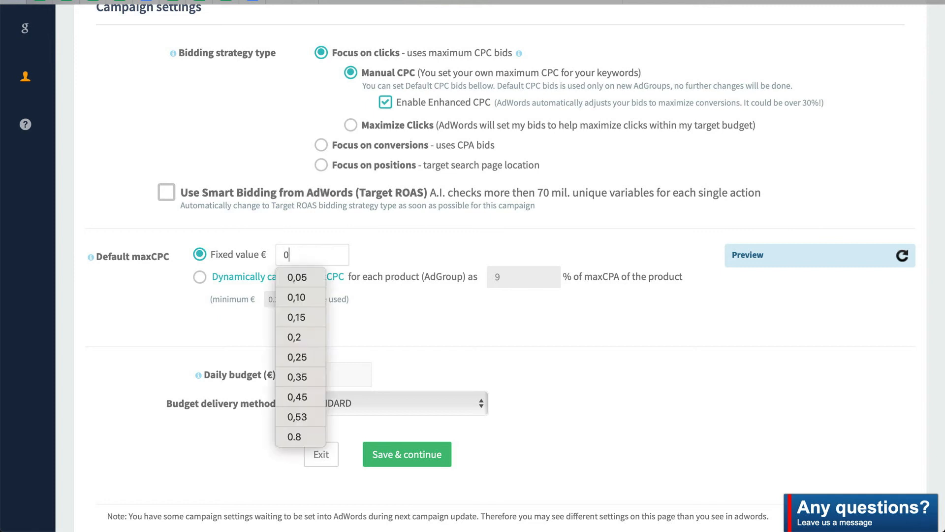
pyautogui.write('.')
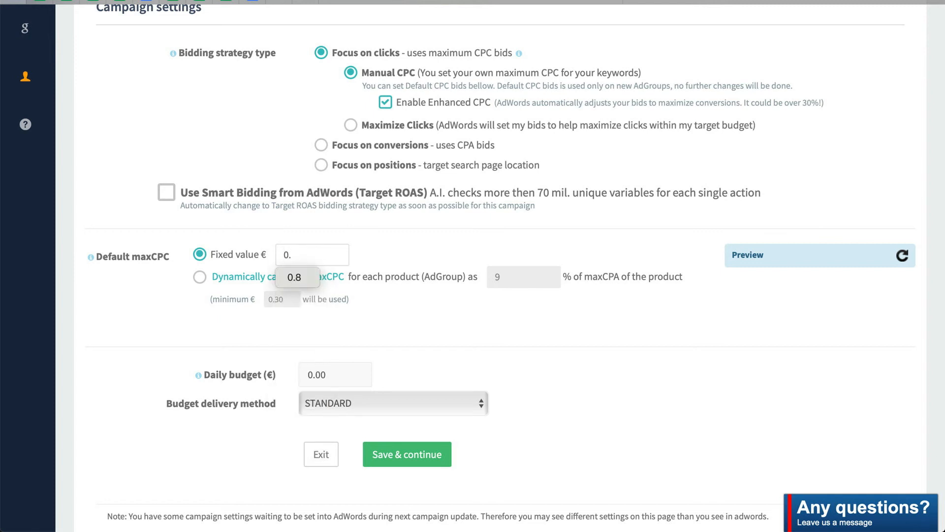
pyautogui.write('45')
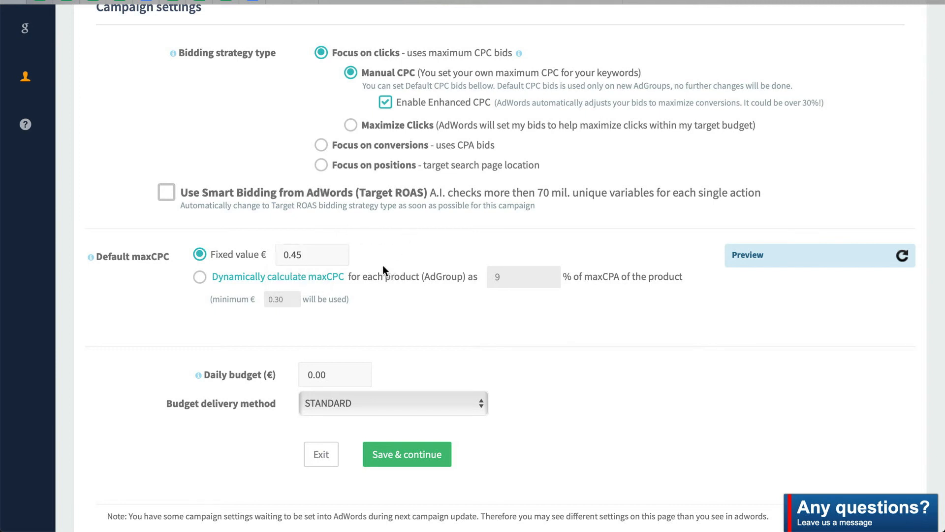
pyautogui.scroll(-1, 365, 321)
pyautogui.doubleClick(345, 334)
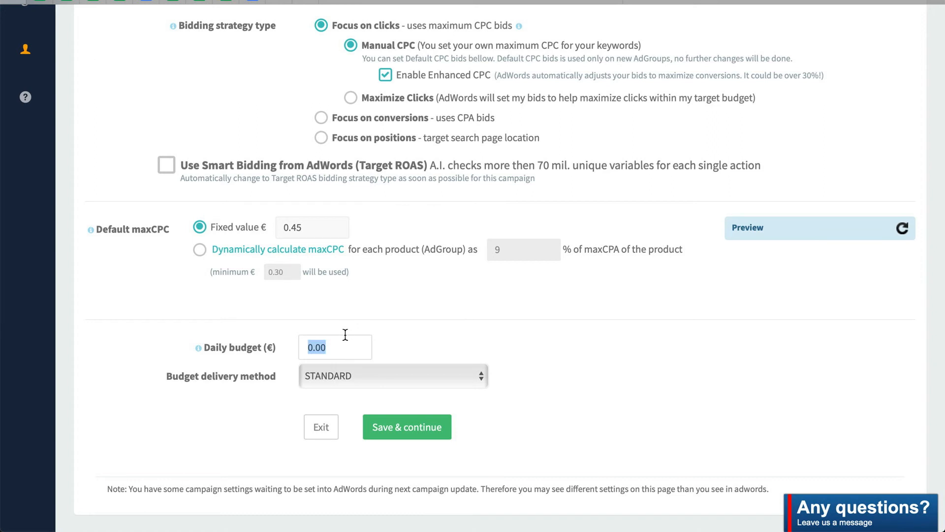
pyautogui.write('20')
# Refresh the default maxCPC preview and check the sample product's name, price and bid.
pyautogui.click(906, 228)
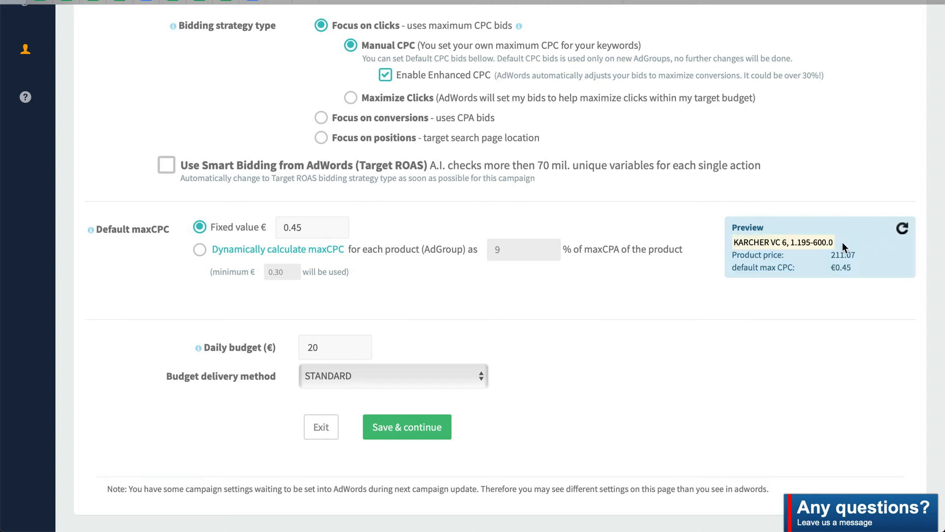
pyautogui.moveTo(835, 244); pyautogui.dragTo(734, 246)
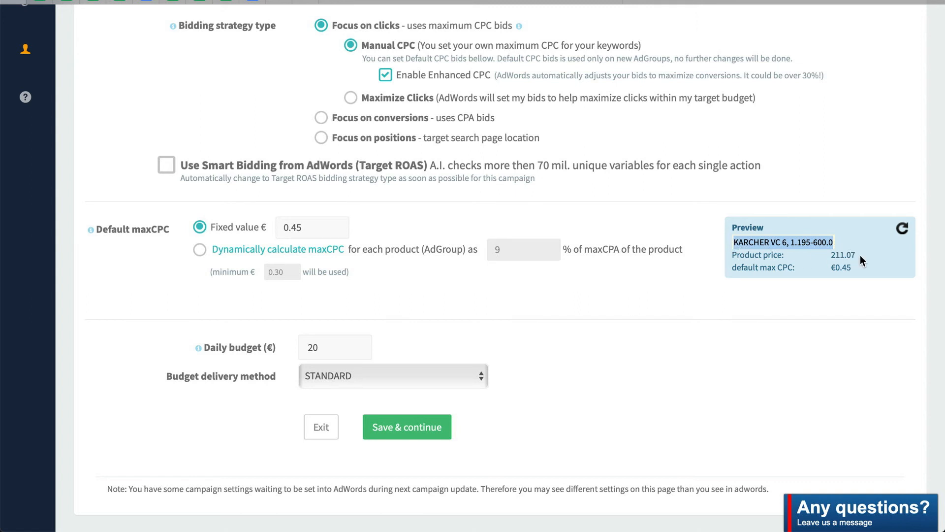
pyautogui.moveTo(858, 255); pyautogui.dragTo(822, 268)
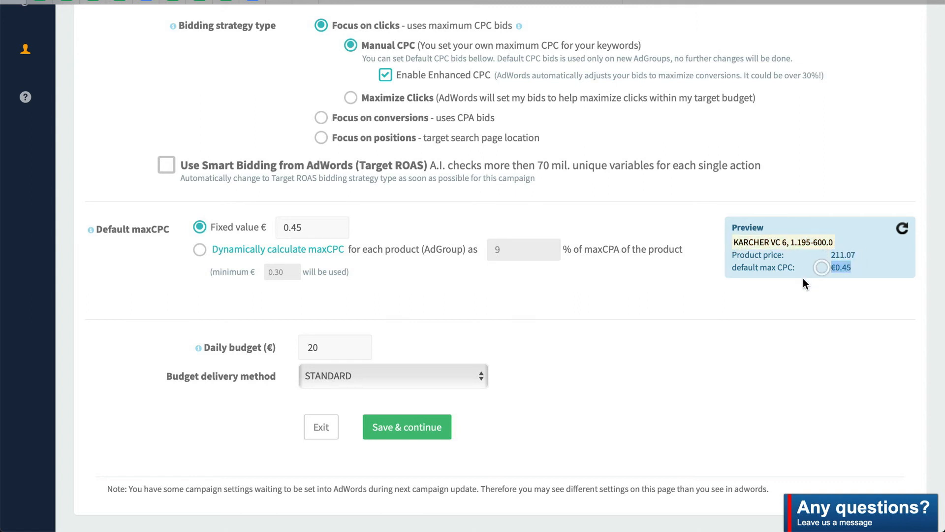
pyautogui.click(803, 280)
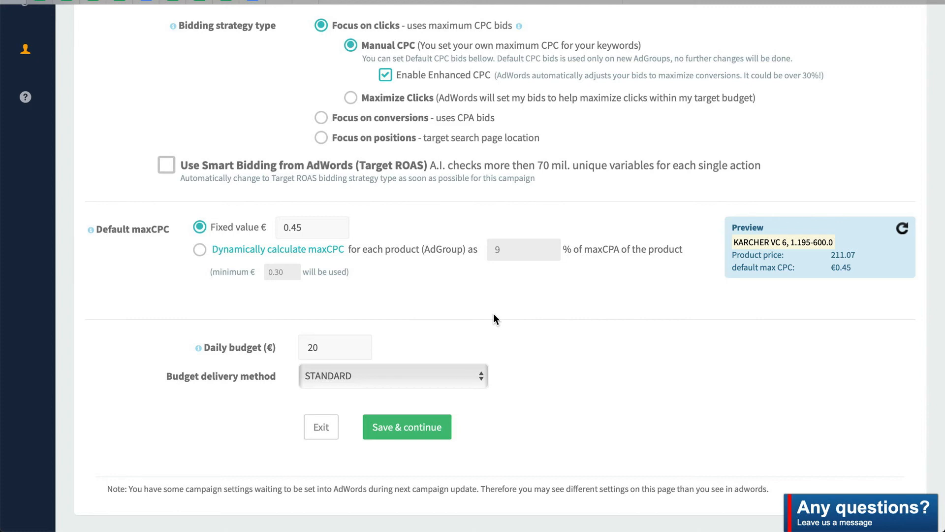
# Review the bidding strategy, maxCPC and budget settings, and save the campaign settings with STANDARD budget delivery.
pyautogui.scroll(5, 394, 345)
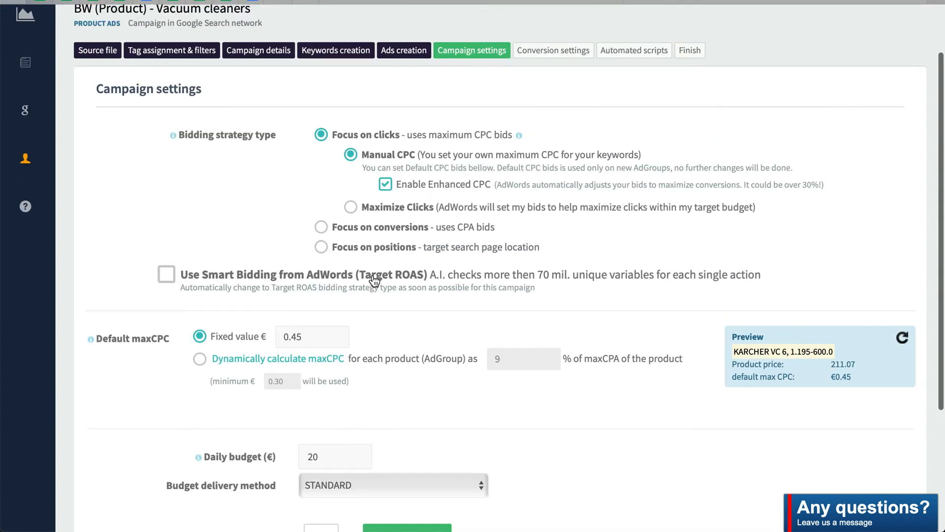
pyautogui.scroll(-5, 375, 280)
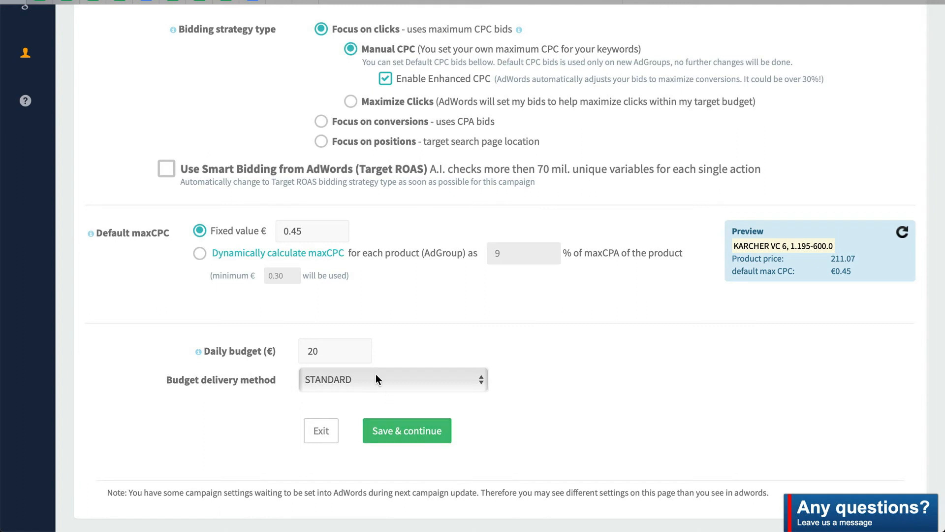
pyautogui.scroll(1, 386, 340)
pyautogui.scroll(-3, 389, 338)
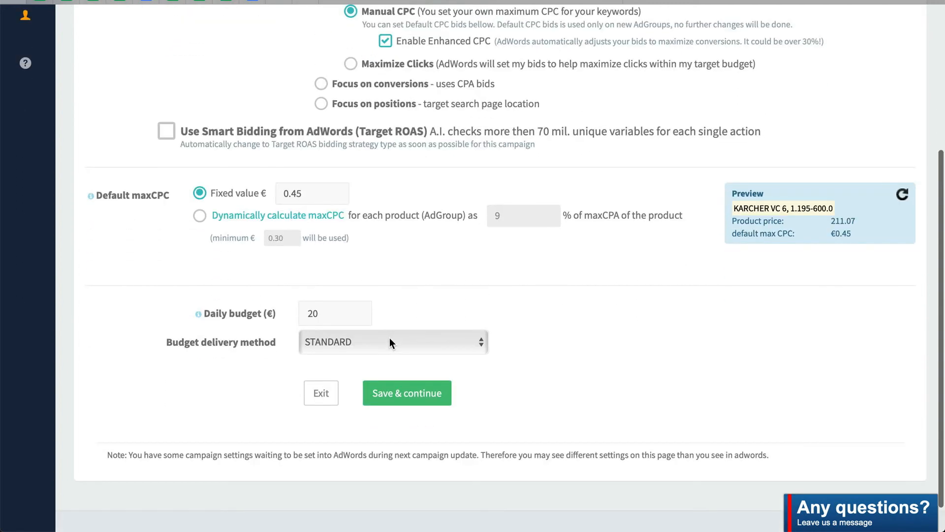
pyautogui.scroll(5, 407, 326)
pyautogui.scroll(-2, 406, 325)
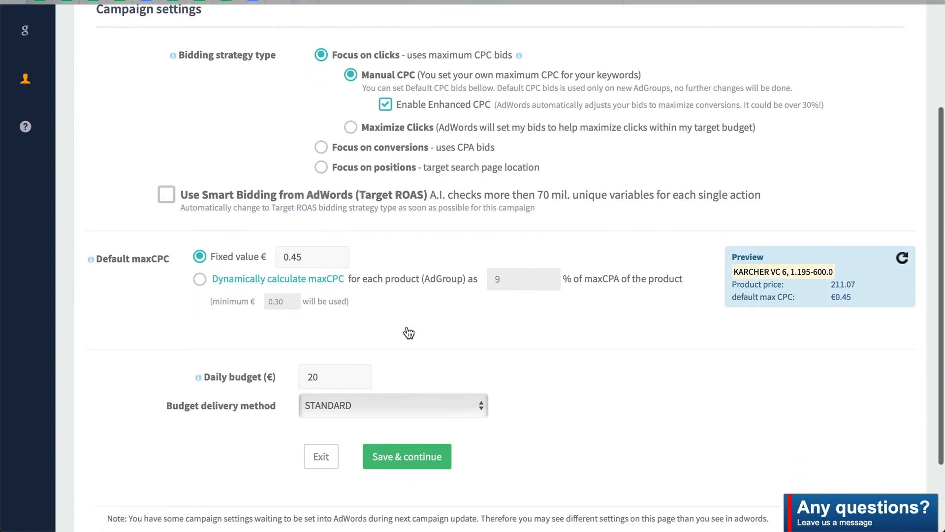
pyautogui.click(409, 450)
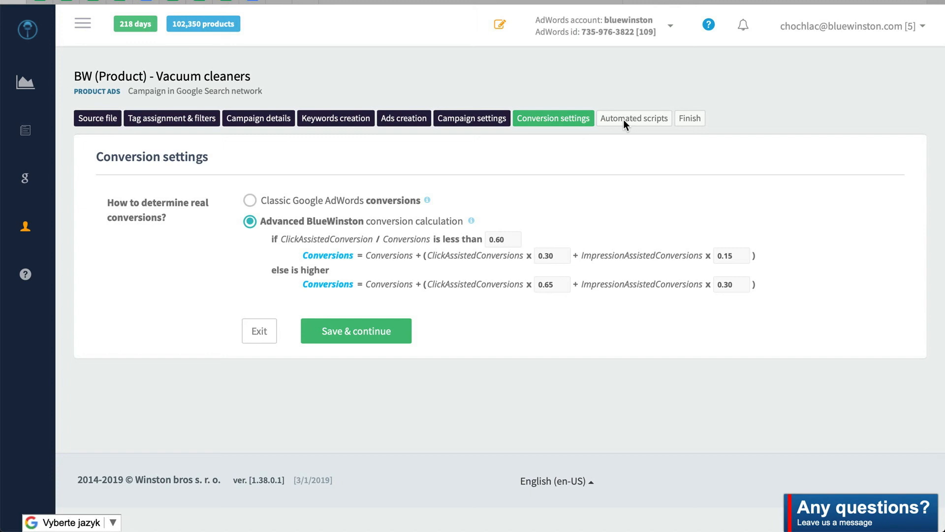
# Compare the classic AdWords conversions with the Advanced BlueWinston conversion calculation, keep the advanced option, and save the conversion settings.
pyautogui.click(377, 206)
pyautogui.moveTo(358, 220)
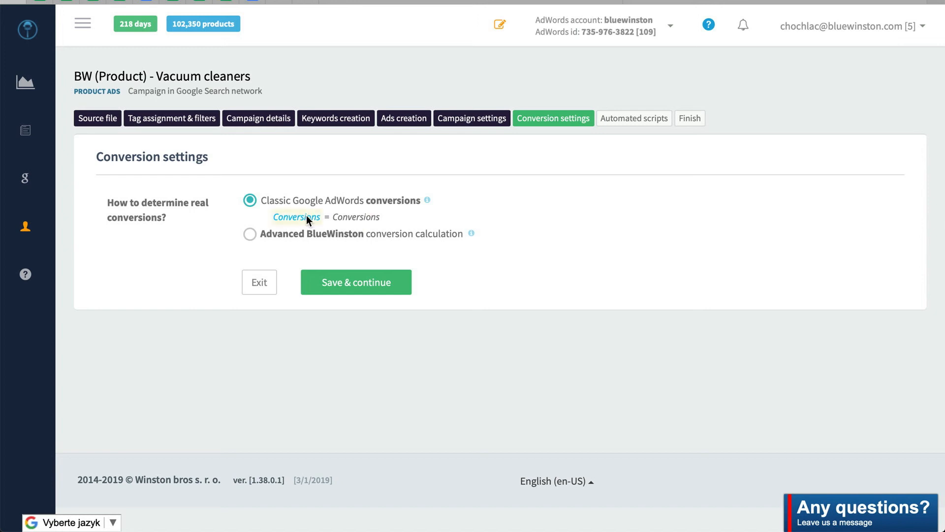
pyautogui.click(352, 235)
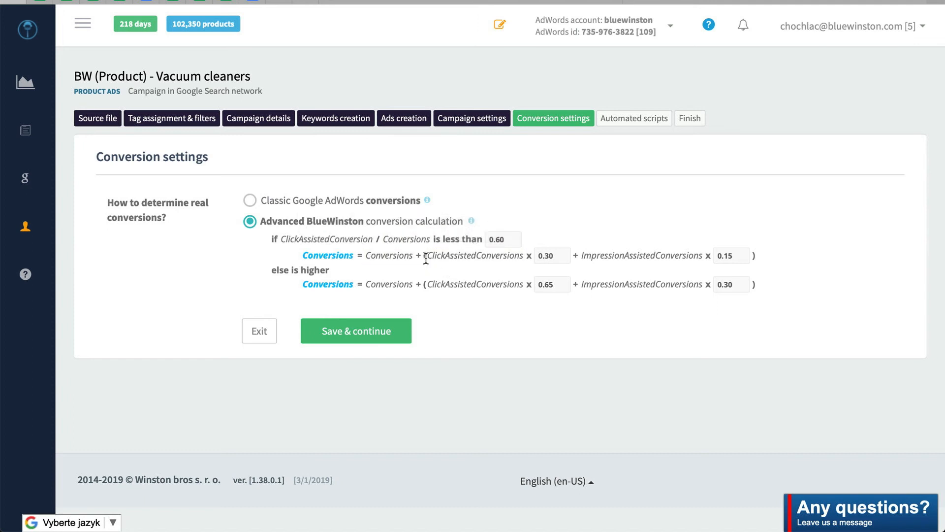
pyautogui.moveTo(625, 260)
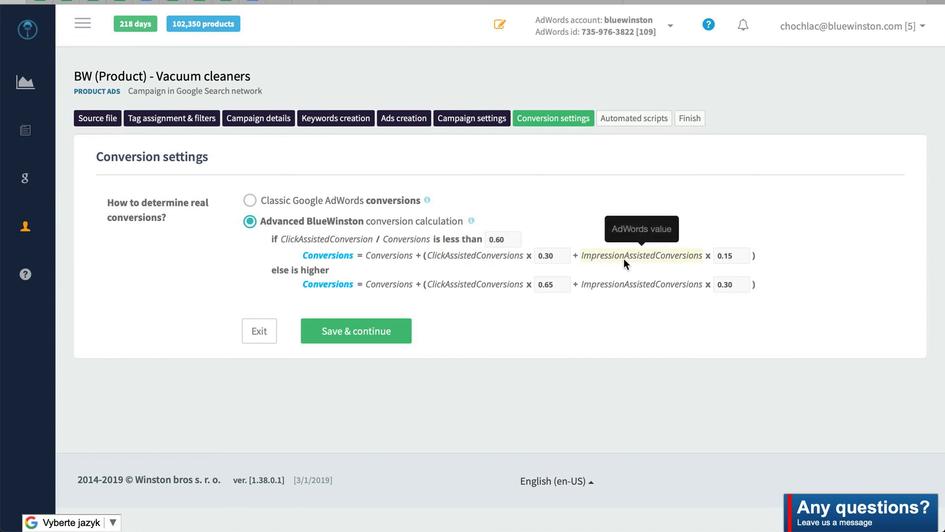
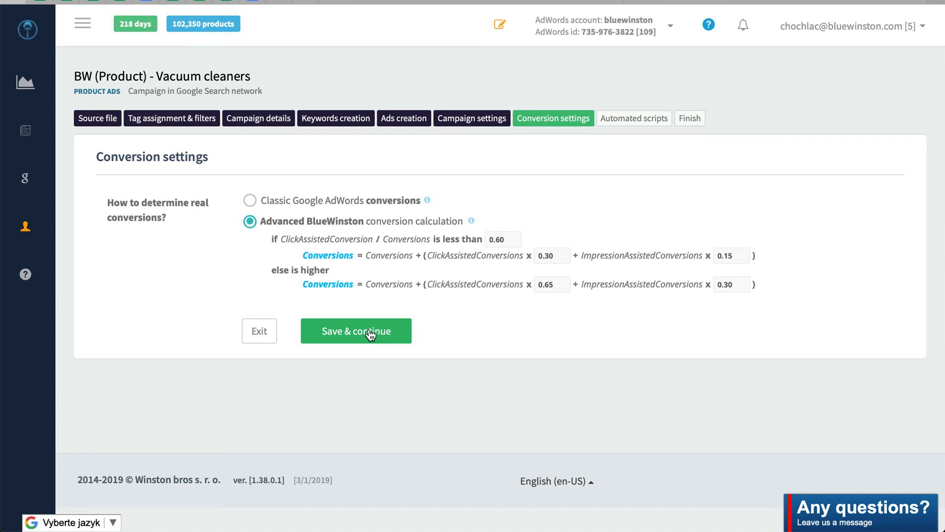
pyautogui.click(369, 331)
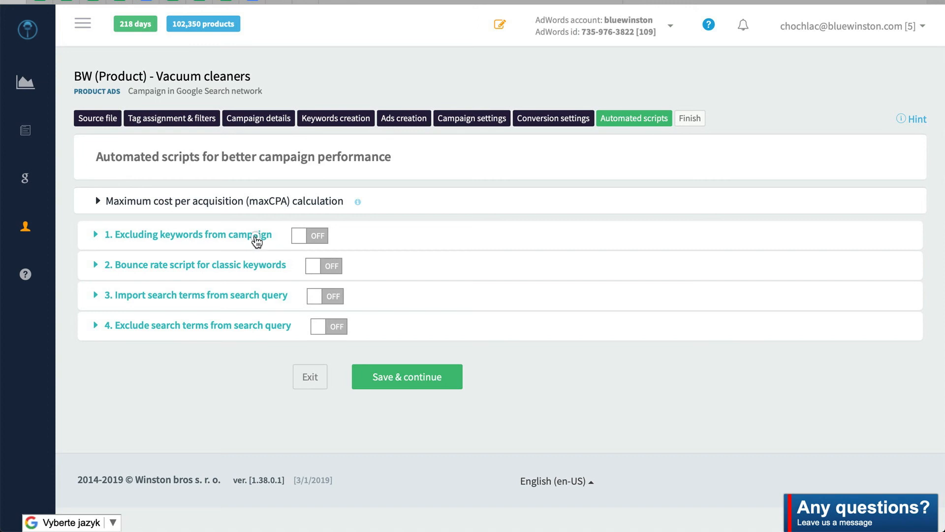
# Look through the four automated scripts, opening and collapsing their rule lists, including the bounce rate script for classic keywords.
pyautogui.click(259, 239)
pyautogui.click(258, 239)
pyautogui.click(255, 276)
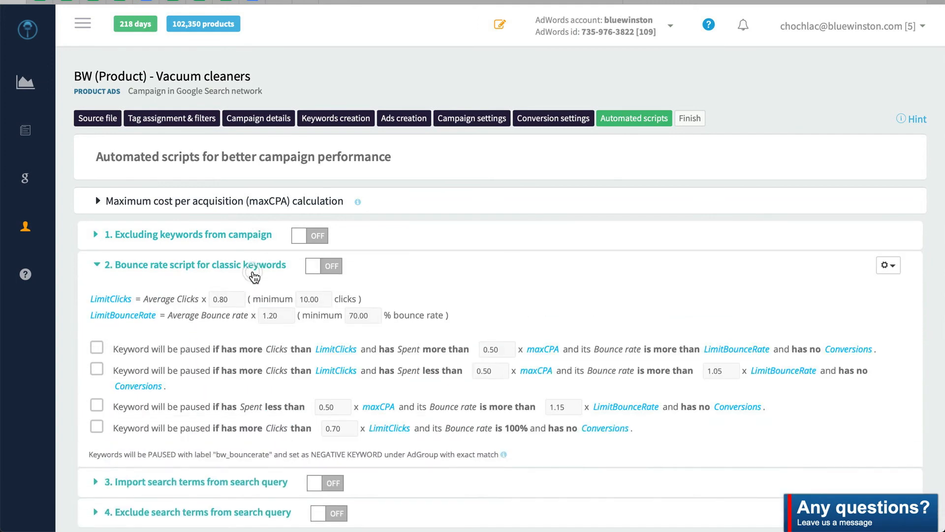
pyautogui.click(251, 273)
pyautogui.click(249, 305)
pyautogui.click(250, 305)
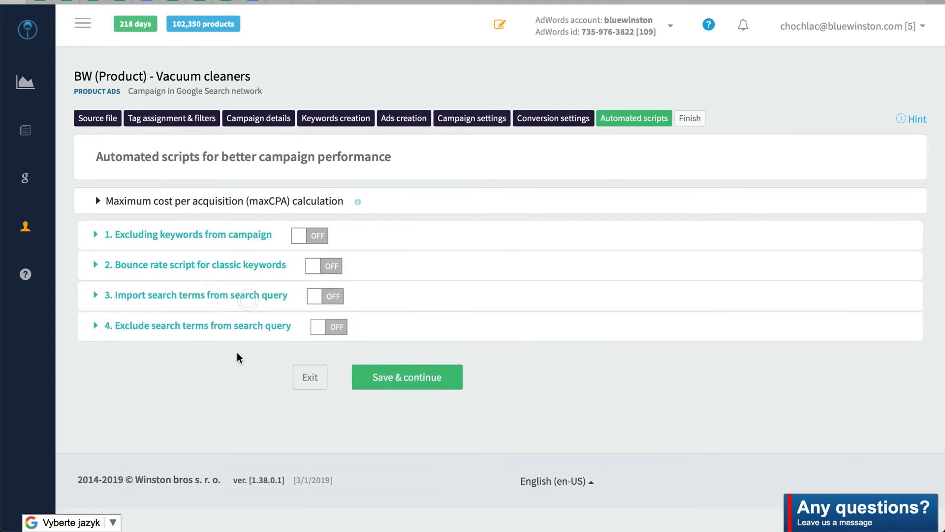
pyautogui.click(256, 326)
pyautogui.click(260, 328)
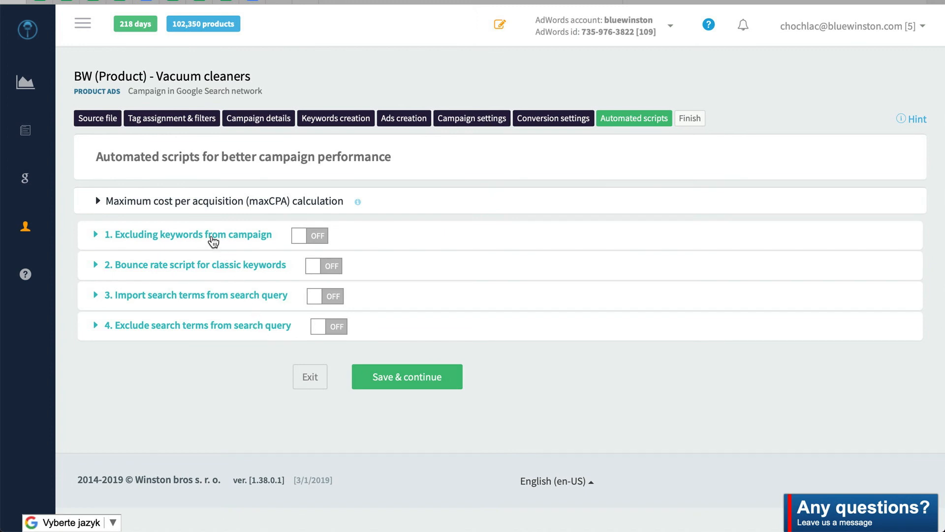
# Set maxCPA to be calculated dynamically as 13% of the product price tag and refresh its preview.
pyautogui.click(203, 206)
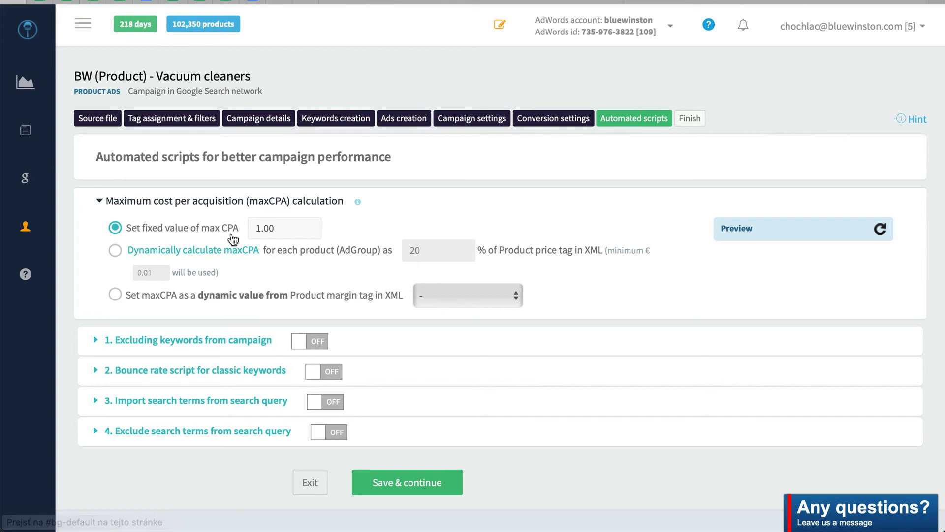
pyautogui.click(325, 255)
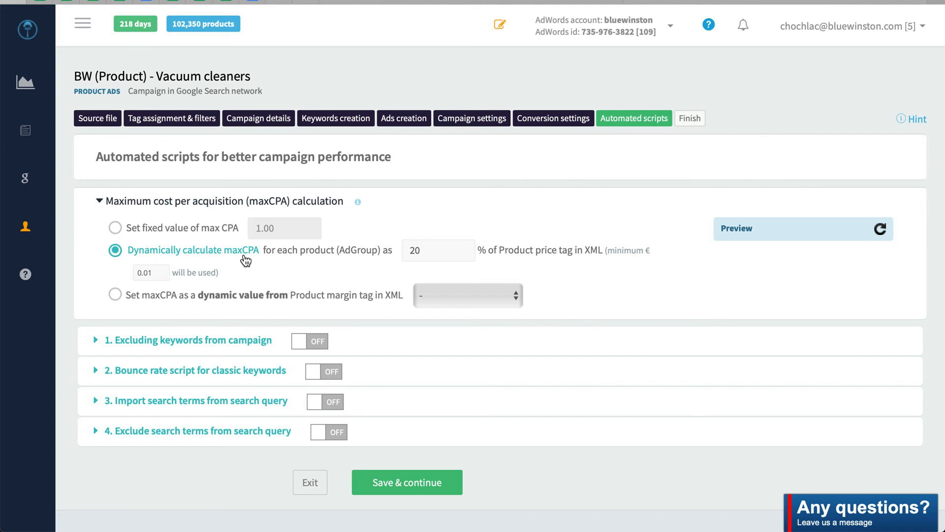
pyautogui.doubleClick(455, 252)
pyautogui.write('13')
pyautogui.click(879, 232)
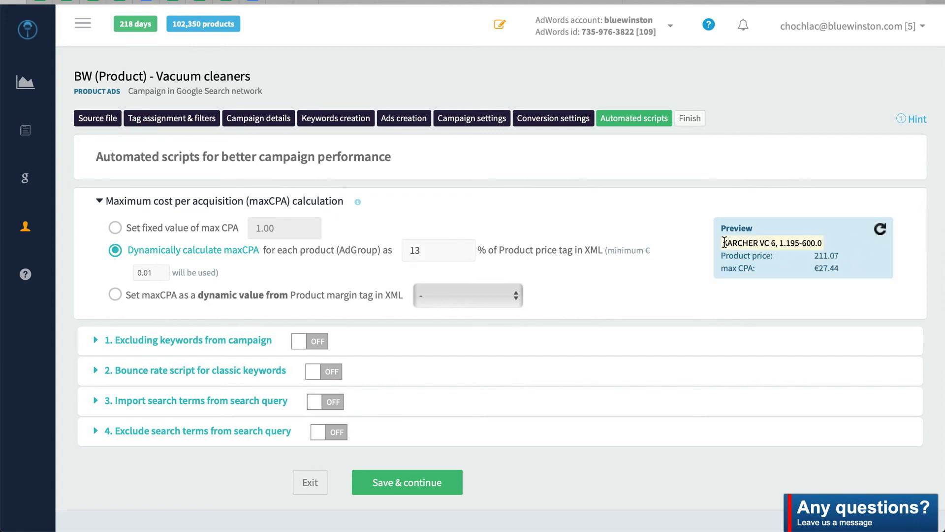
# Check the sample product's name, price and max CPA in the preview against the entered percentage.
pyautogui.moveTo(723, 243); pyautogui.dragTo(798, 243)
pyautogui.doubleClick(826, 256)
pyautogui.moveTo(840, 269); pyautogui.dragTo(815, 267)
pyautogui.moveTo(450, 250); pyautogui.dragTo(404, 259)
# Enable the rule excluding keywords that spent more than 1.20 x maxCPA and have no conversions.
pyautogui.click(248, 345)
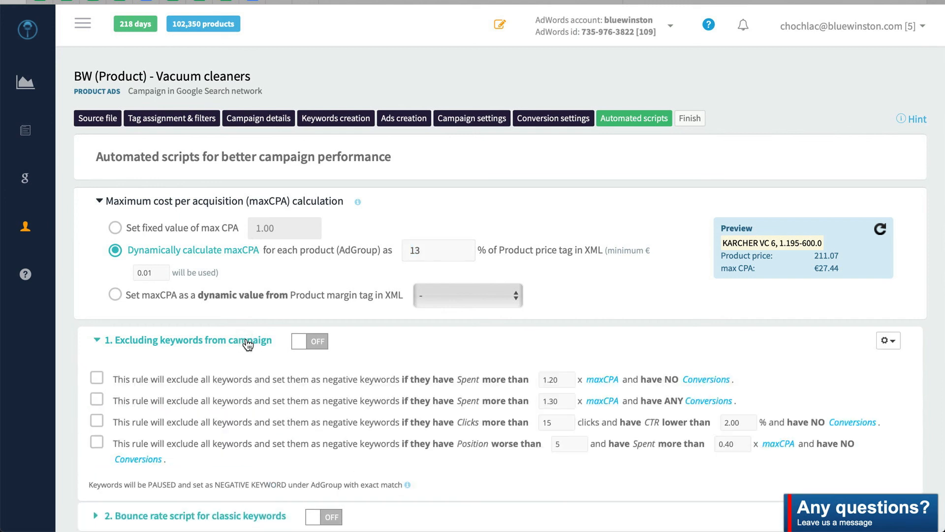
pyautogui.scroll(-2, 227, 345)
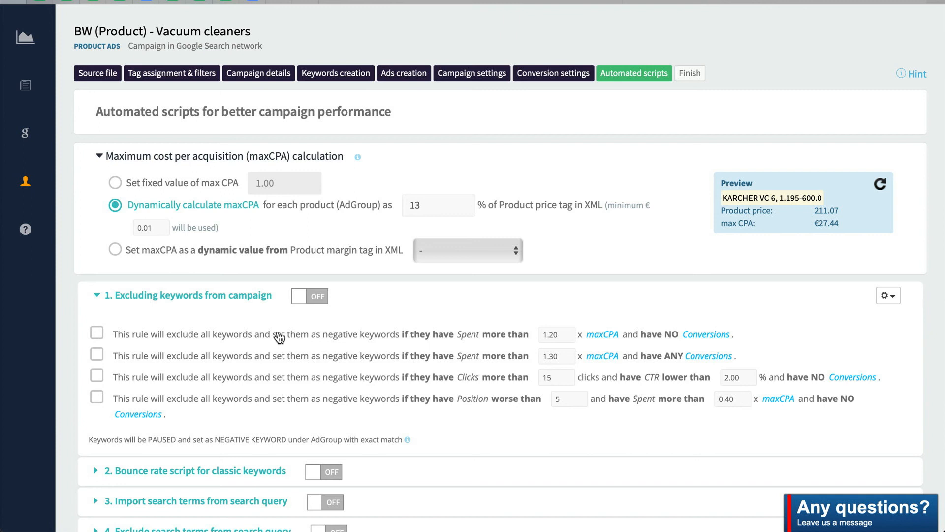
pyautogui.moveTo(551, 334)
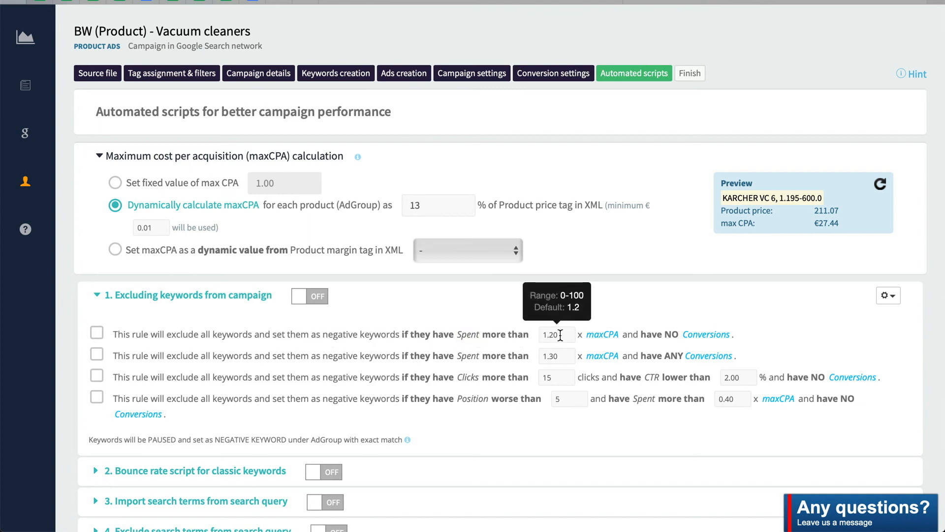
pyautogui.moveTo(843, 224); pyautogui.dragTo(812, 223)
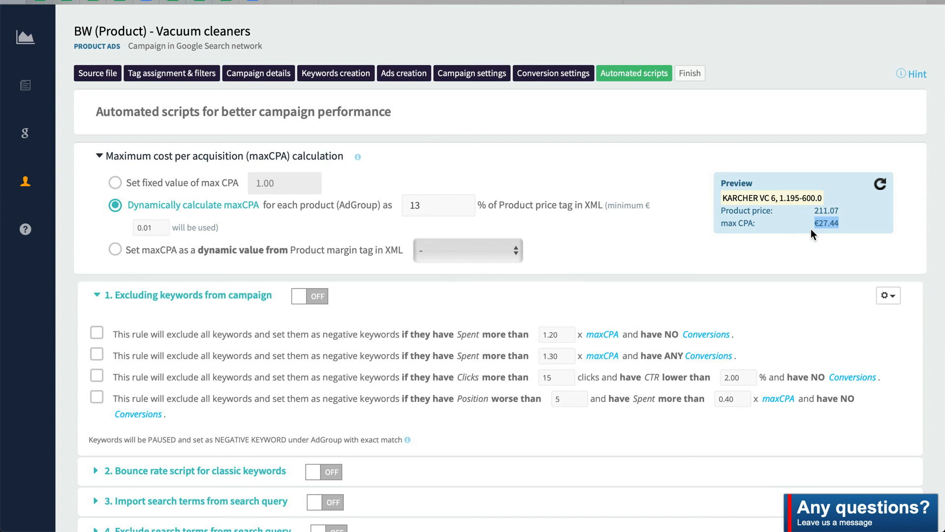
pyautogui.moveTo(739, 337); pyautogui.dragTo(645, 340)
pyautogui.click(626, 311)
pyautogui.click(141, 345)
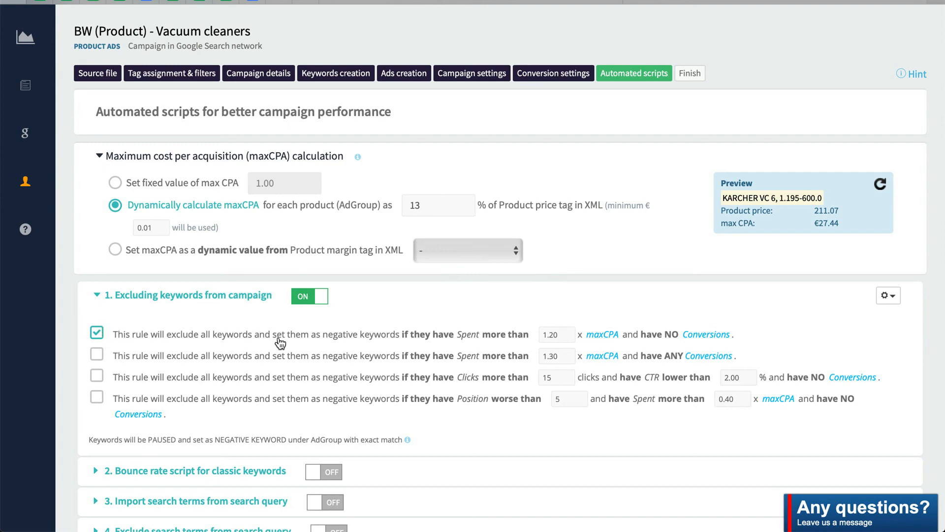
# Enable the search query import rule that adds all search terms with at least 1 conversion.
pyautogui.scroll(-4, 280, 345)
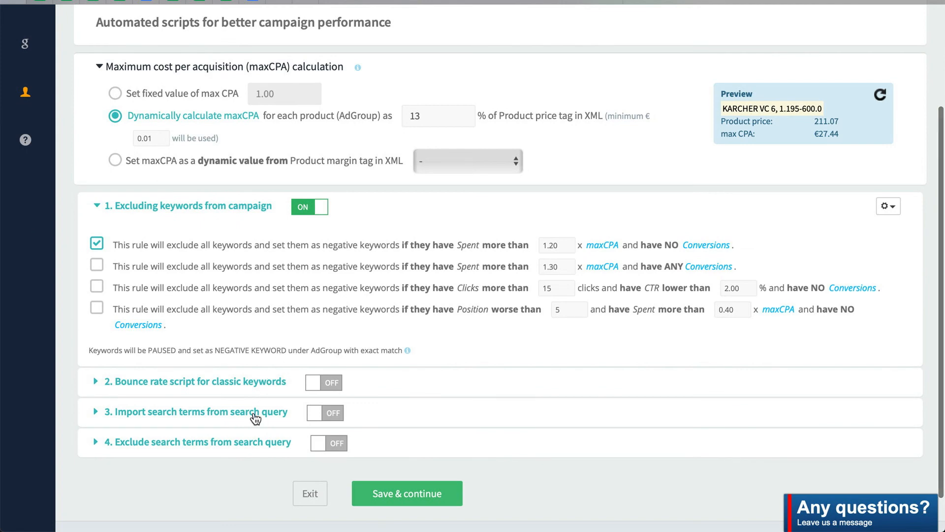
pyautogui.click(255, 413)
pyautogui.scroll(-5, 497, 381)
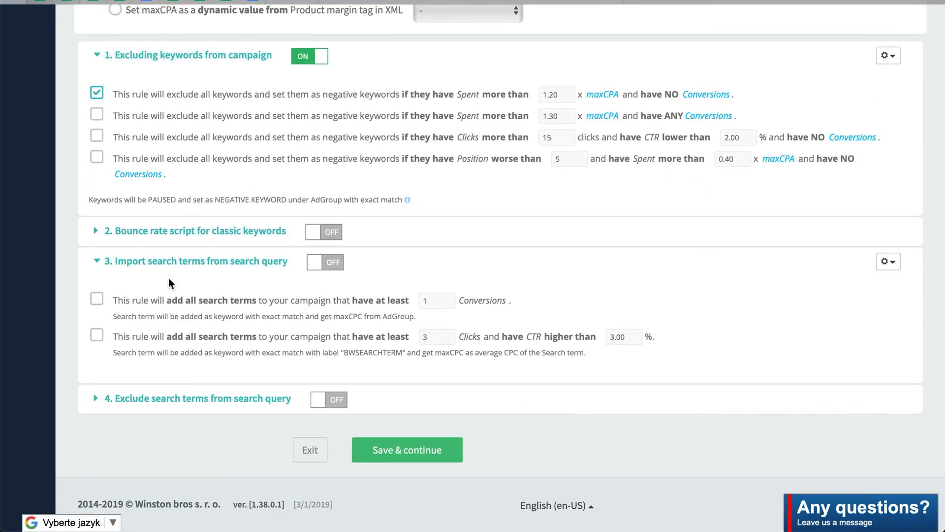
pyautogui.click(142, 301)
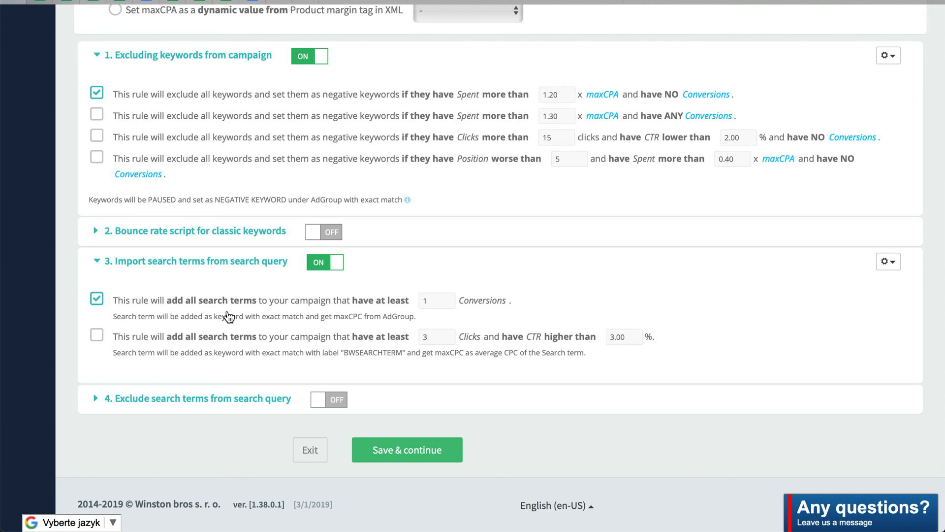
# Compare the search term exclusion rules with the keyword exclusion rules, keeping the 1.20 x maxCPA keyword rule enabled.
pyautogui.click(217, 397)
pyautogui.scroll(-3, 445, 397)
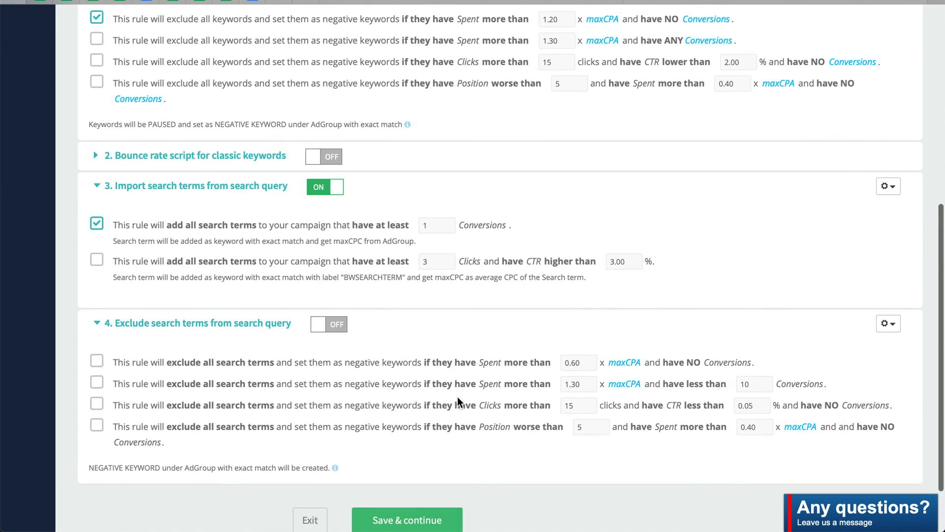
pyautogui.scroll(10, 315, 385)
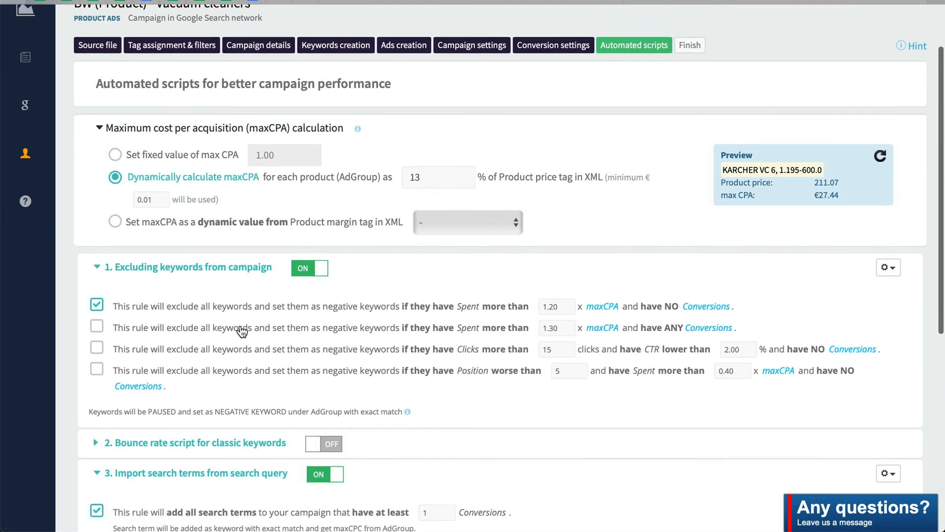
pyautogui.scroll(-12, 238, 328)
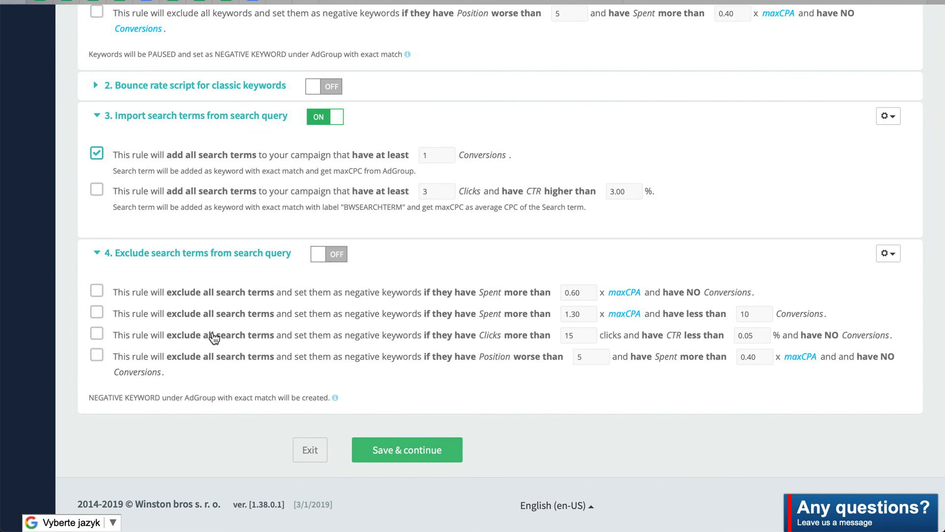
pyautogui.scroll(12, 214, 337)
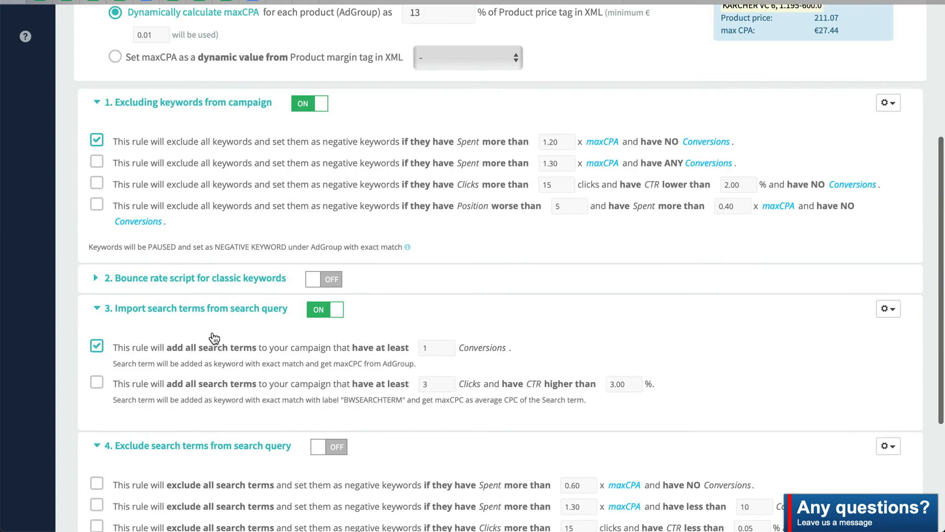
pyautogui.moveTo(201, 301); pyautogui.dragTo(257, 301)
pyautogui.scroll(-12, 257, 300)
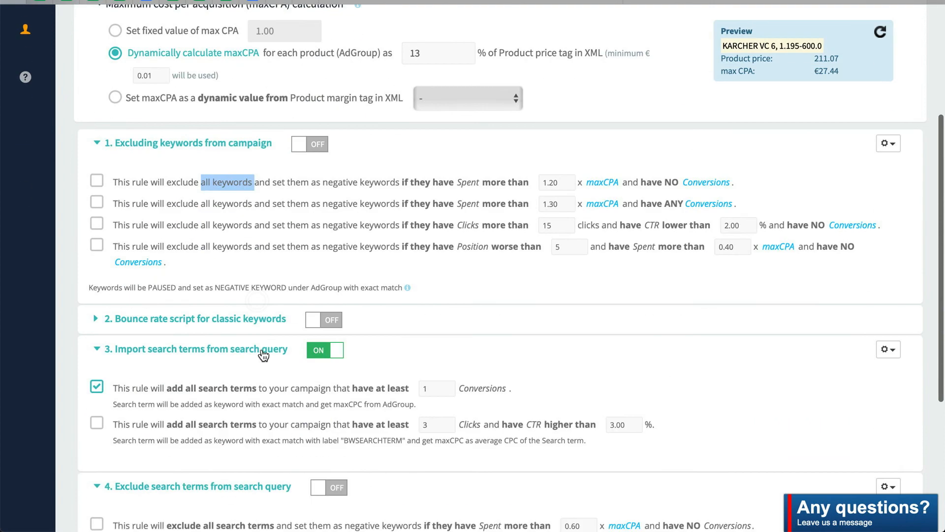
pyautogui.moveTo(167, 292); pyautogui.dragTo(273, 292)
pyautogui.click(271, 293)
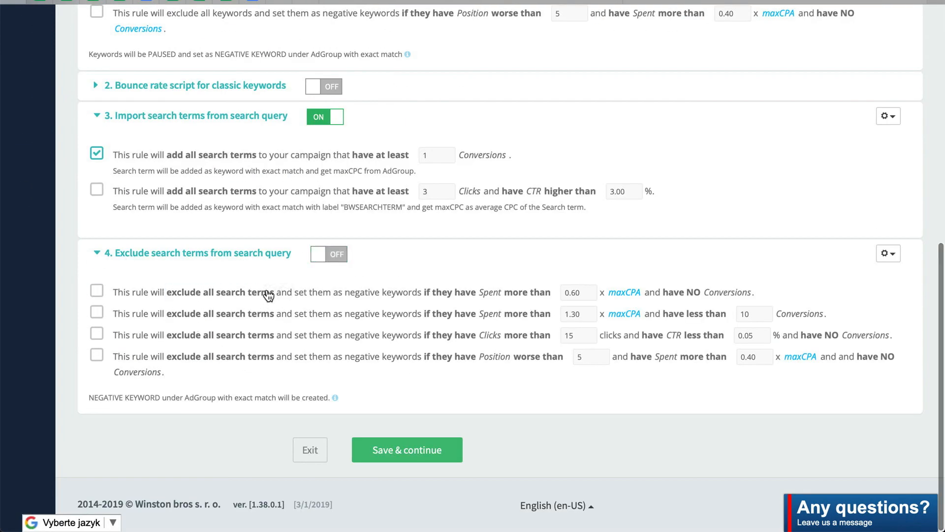
pyautogui.scroll(15, 268, 294)
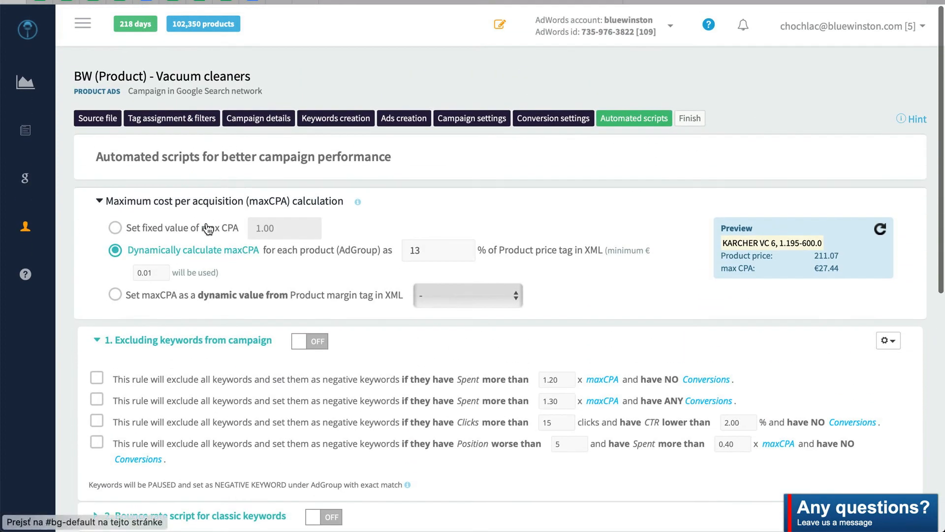
pyautogui.click(248, 379)
# Review the maxCPA calculation and script rules, leave search term exclusion off, and save the automated scripts.
pyautogui.scroll(-15, 405, 377)
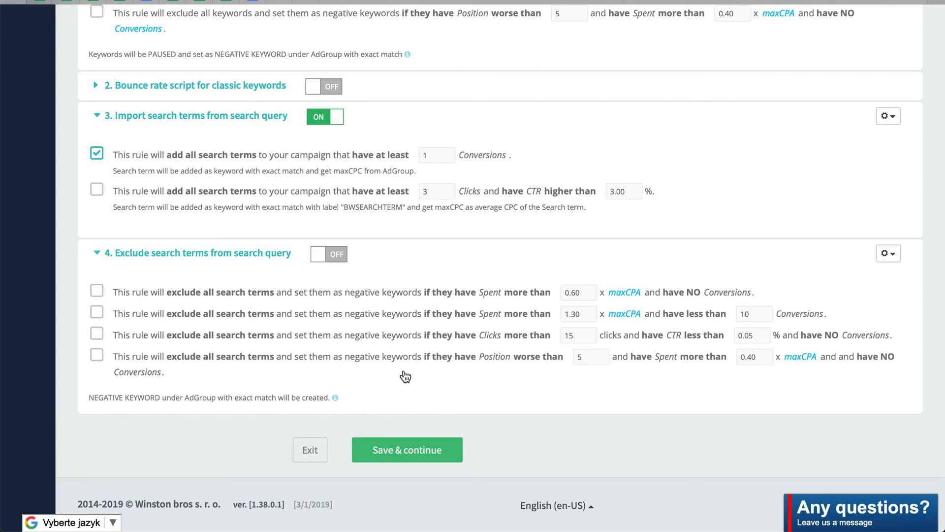
pyautogui.scroll(9, 405, 377)
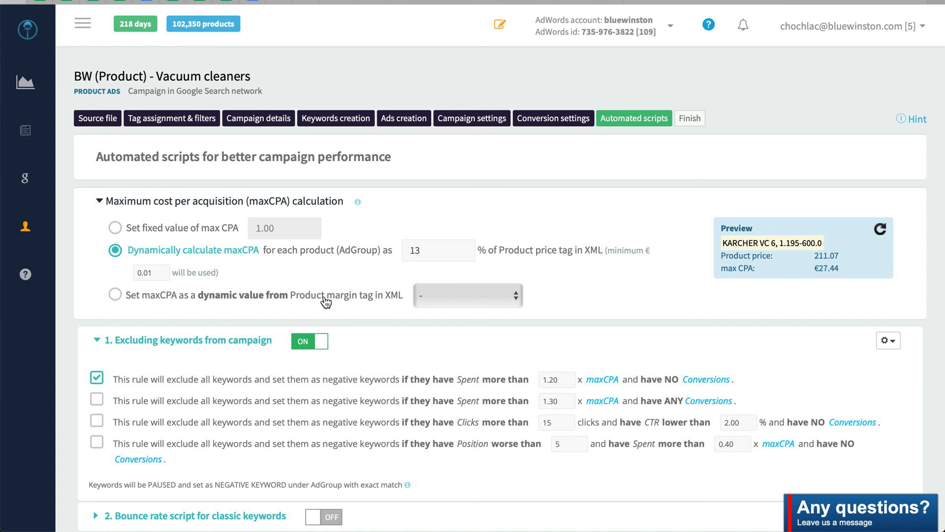
pyautogui.scroll(-3, 350, 308)
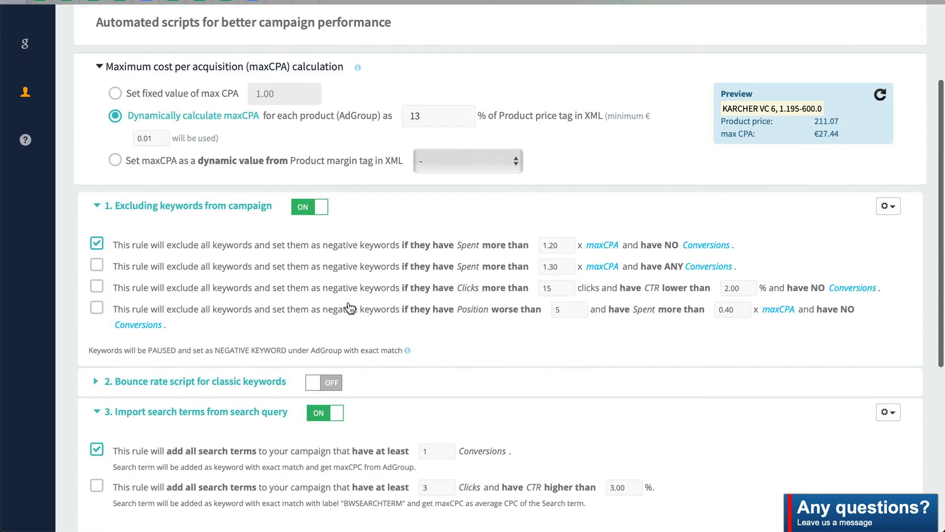
pyautogui.scroll(-7, 350, 308)
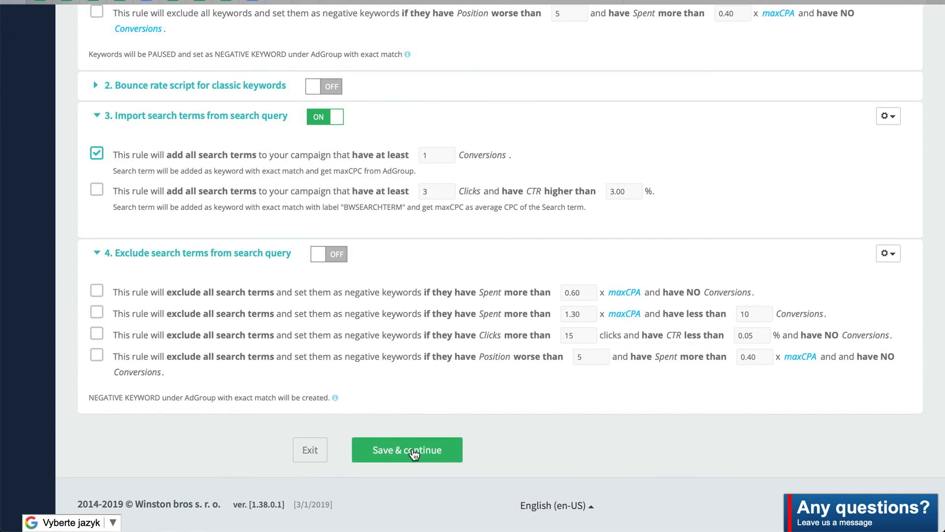
pyautogui.click(414, 452)
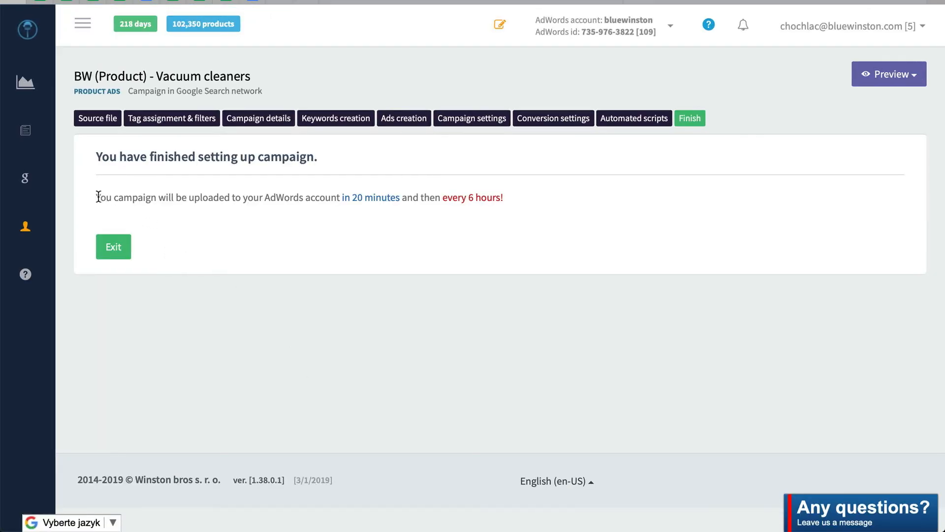
# Read the notice about uploading the campaign to the AdWords account and exit the finished campaign setup.
pyautogui.moveTo(96, 155); pyautogui.dragTo(317, 154)
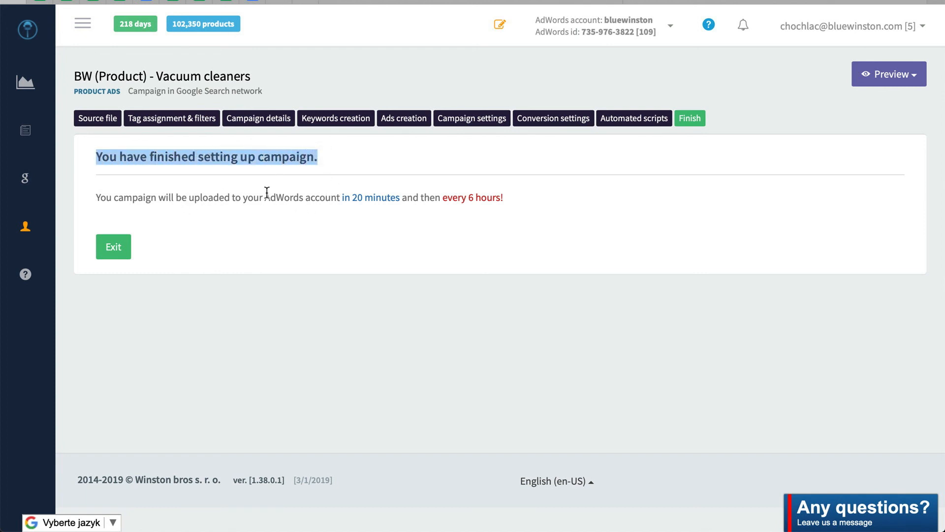
pyautogui.moveTo(187, 197); pyautogui.dragTo(340, 194)
pyautogui.click(357, 216)
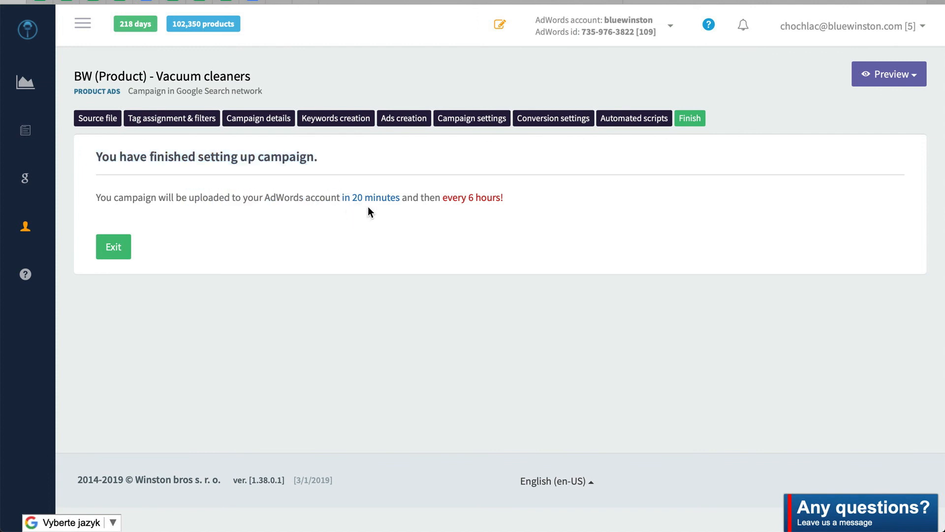
pyautogui.click(111, 246)
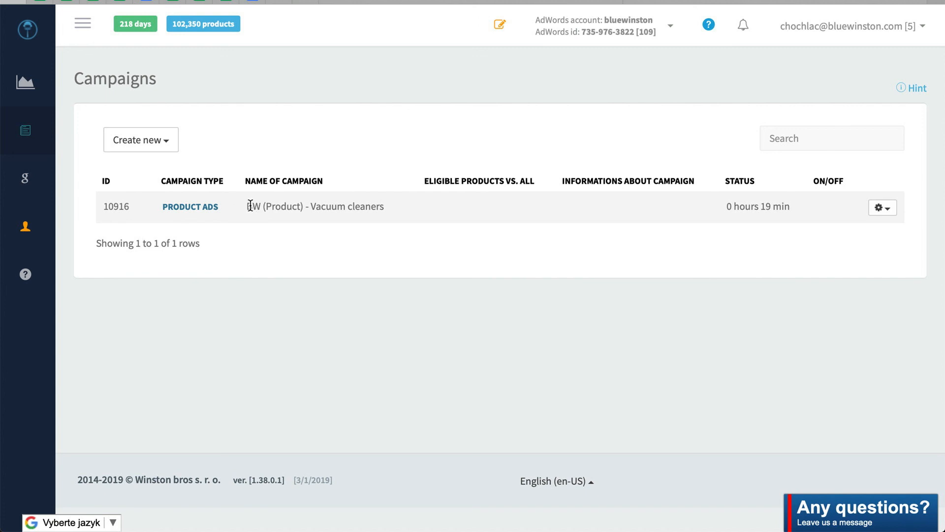
# Check the vacuum cleaners campaign's name and update status in the campaign list, and pause its updates.
pyautogui.moveTo(252, 206); pyautogui.dragTo(395, 217)
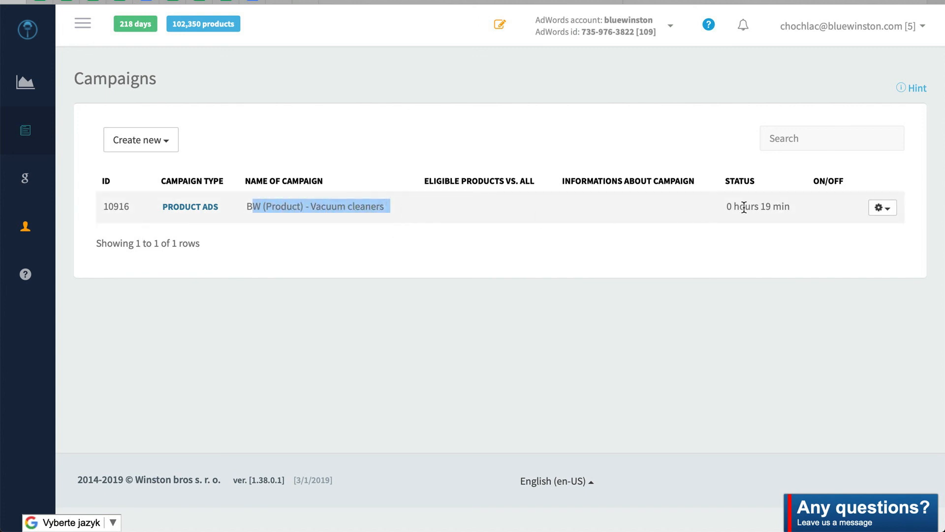
pyautogui.moveTo(725, 207); pyautogui.dragTo(794, 209)
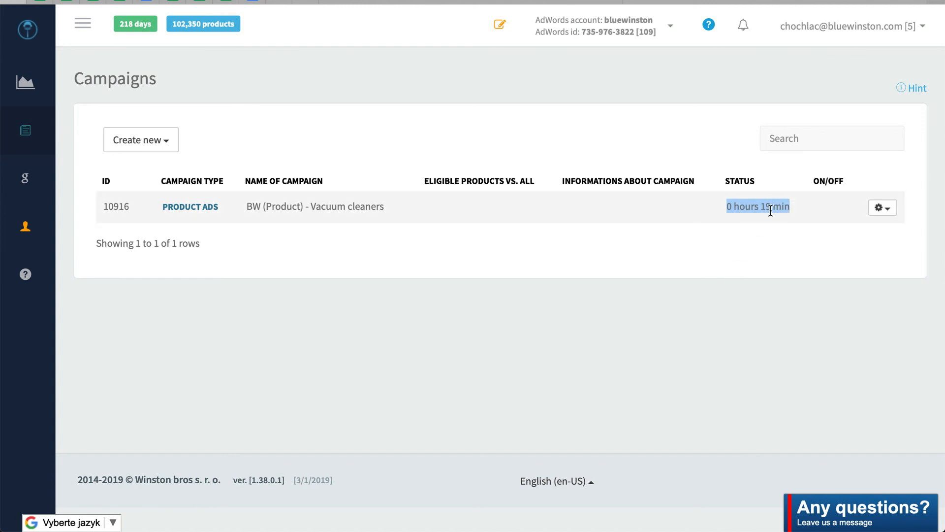
pyautogui.click(775, 233)
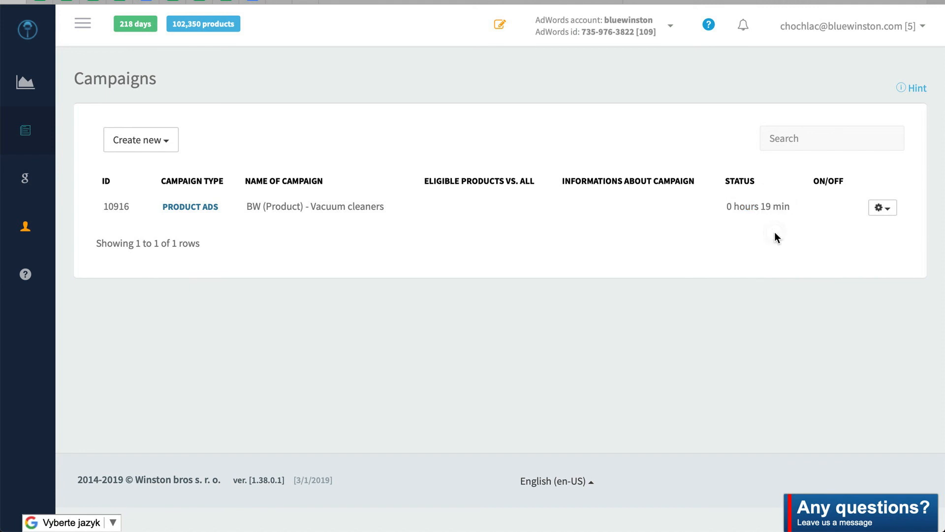
pyautogui.click(885, 215)
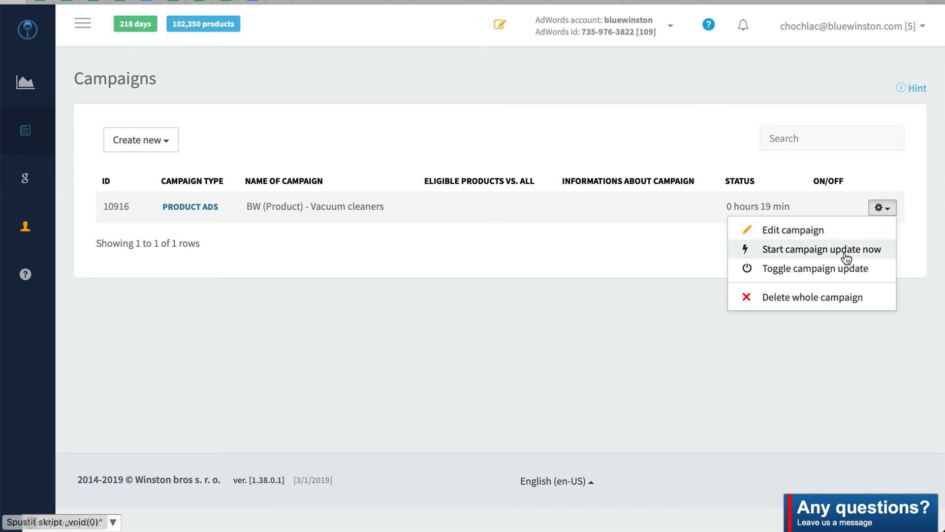
pyautogui.click(856, 273)
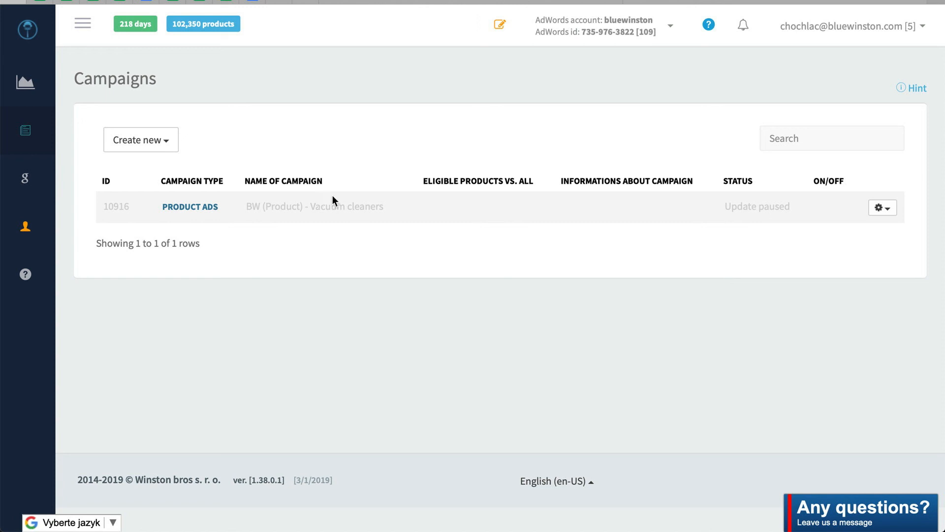
# Open the choice of campaign types for creating a new campaign.
pyautogui.click(133, 145)
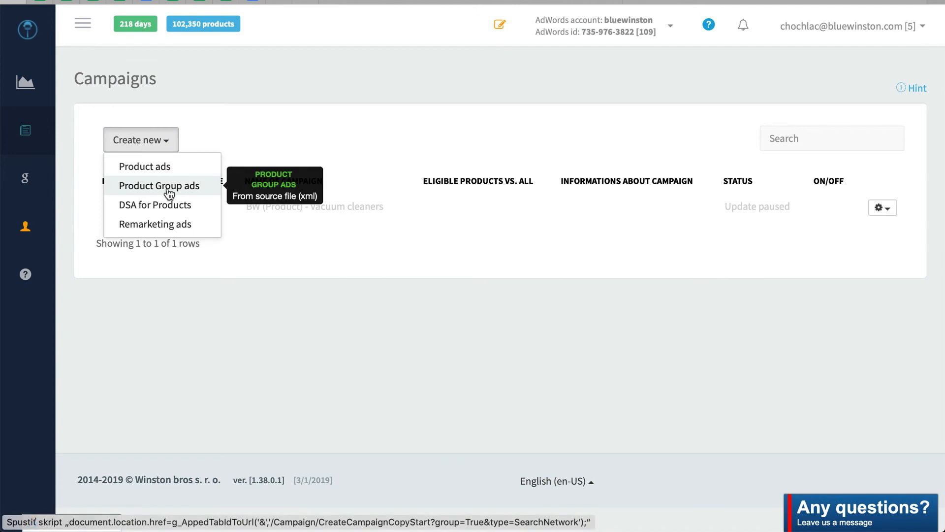